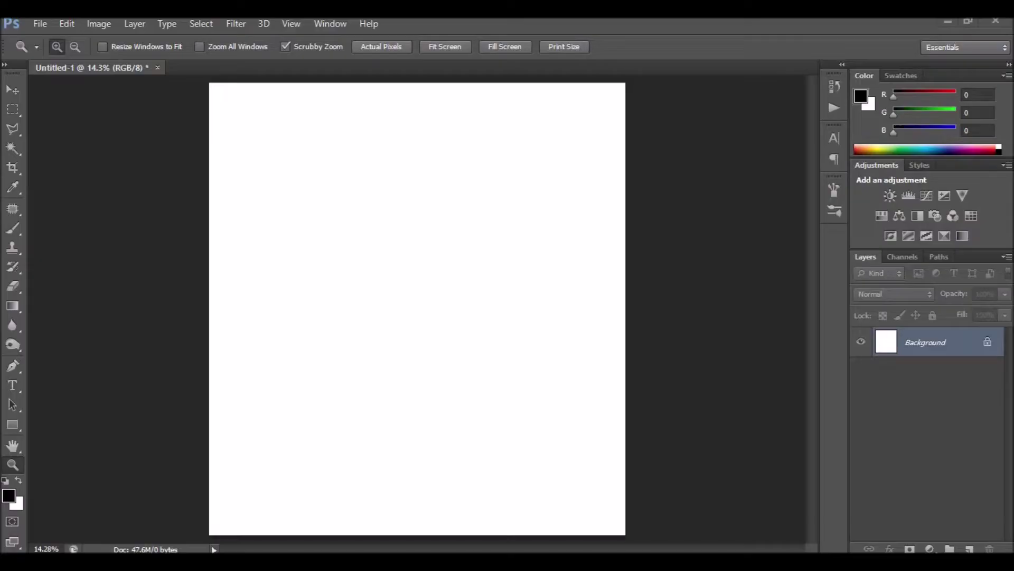
# - Place the stanislav-kondratiev rocky field photo from E:\Photoshop\Tutorials\Manipulation onto the canvas
pyautogui.click(11, 89)
pyautogui.click(40, 24)
pyautogui.click(65, 265)
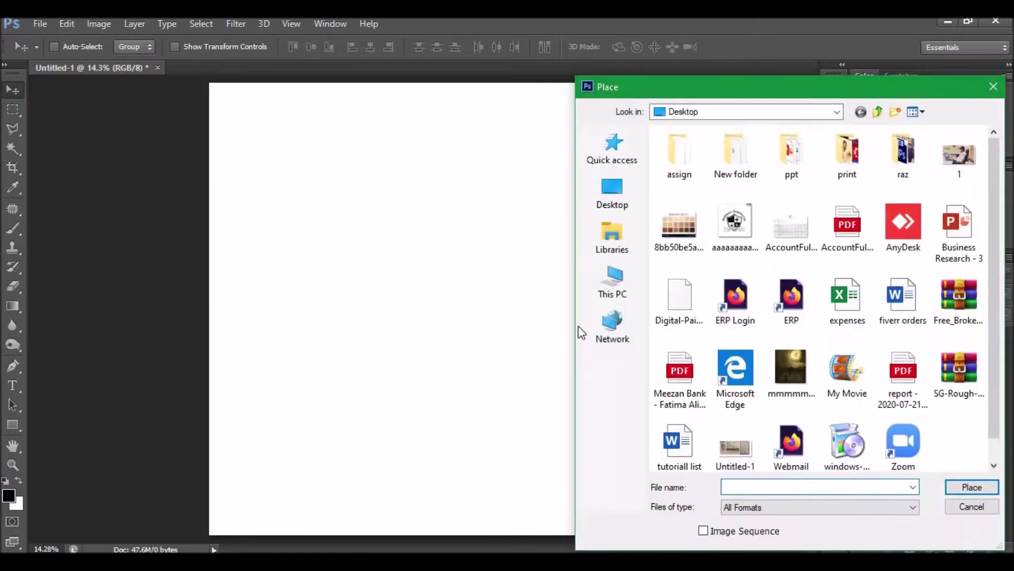
pyautogui.click(612, 285)
pyautogui.doubleClick(723, 377)
pyautogui.doubleClick(697, 262)
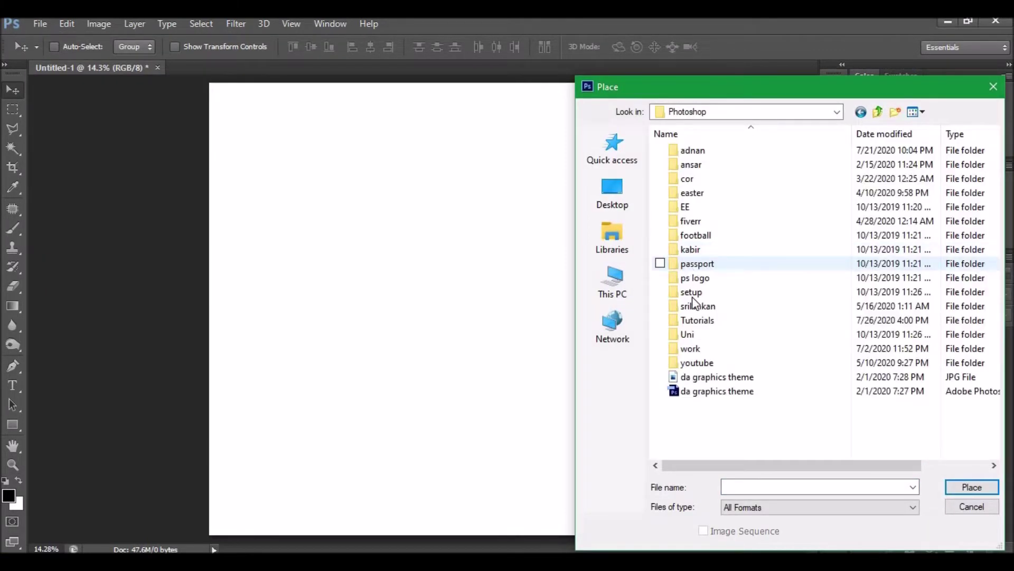
pyautogui.doubleClick(692, 317)
pyautogui.scroll(-15, 697, 324)
pyautogui.doubleClick(706, 164)
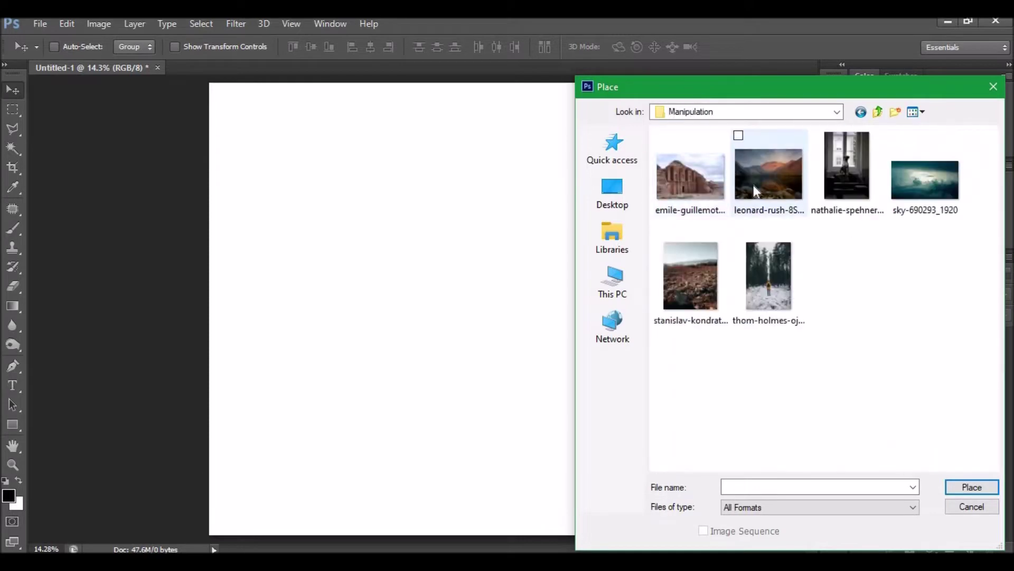
pyautogui.click(690, 262)
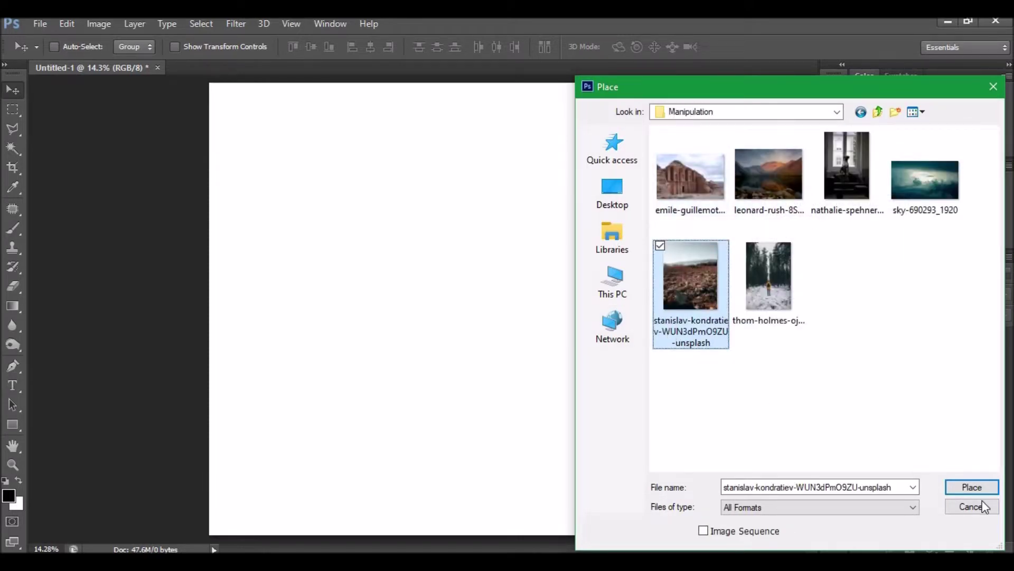
pyautogui.click(973, 488)
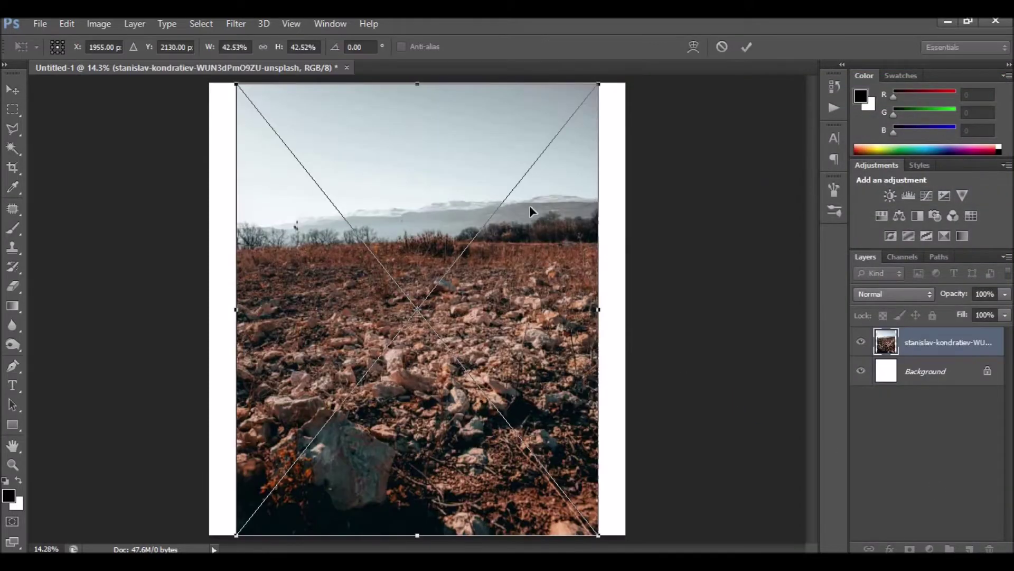
# - Scale the field photo to the full canvas width and move it down, leaving white space above
pyautogui.moveTo(533, 197)
pyautogui.mouseDown()
pyautogui.moveTo(493, 305)
pyautogui.moveTo(504, 311)
pyautogui.mouseUp()
pyautogui.moveTo(572, 191); pyautogui.dragTo(675, 150)
pyautogui.moveTo(571, 230)
pyautogui.mouseDown()
pyautogui.moveTo(576, 278)
pyautogui.moveTo(577, 264)
pyautogui.mouseUp()
pyautogui.click(746, 46)
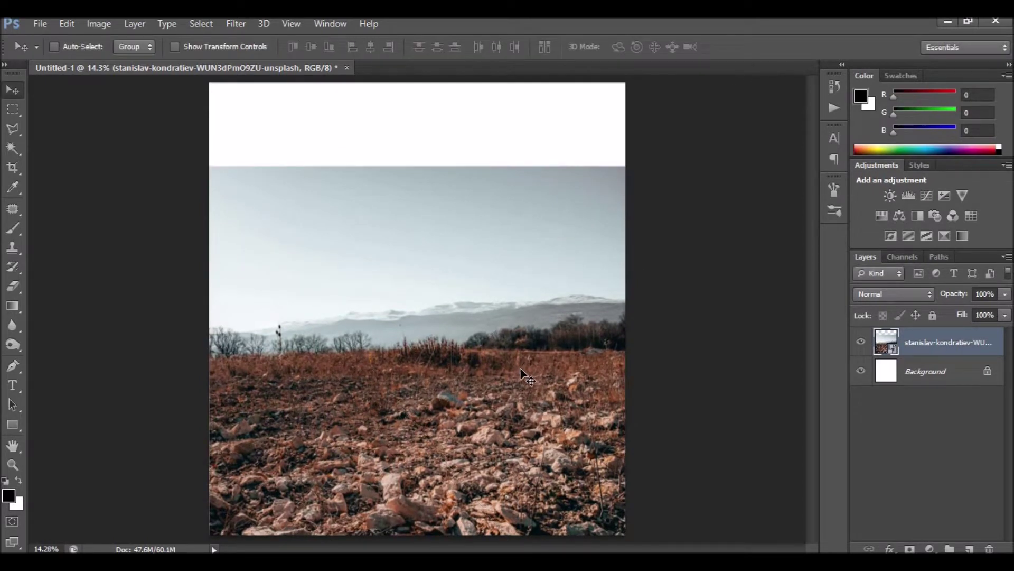
pyautogui.moveTo(521, 370); pyautogui.dragTo(523, 388)
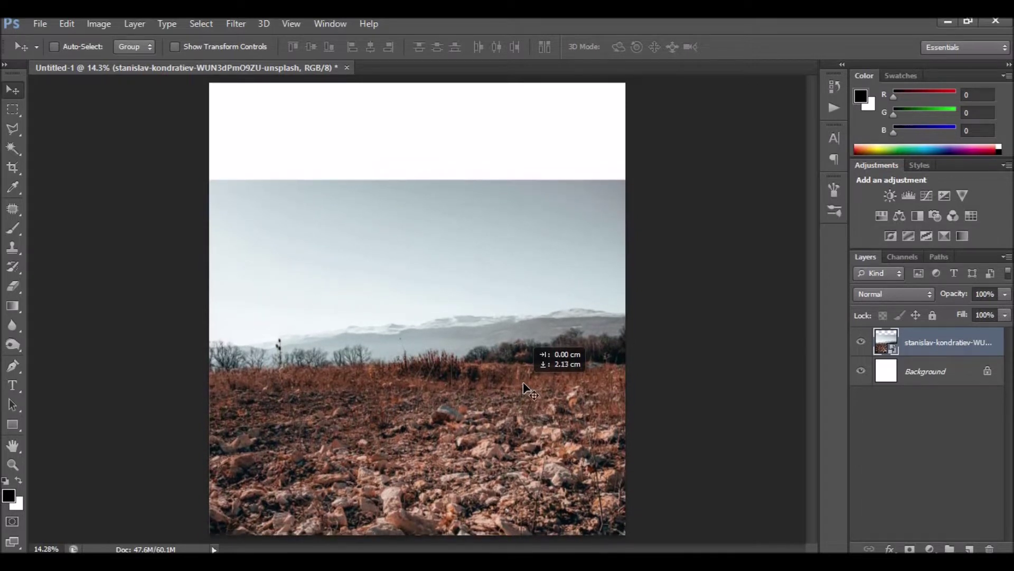
# - Add a layer mask to the field photo and set a soft 400 px brush at 84% opacity
pyautogui.click(910, 549)
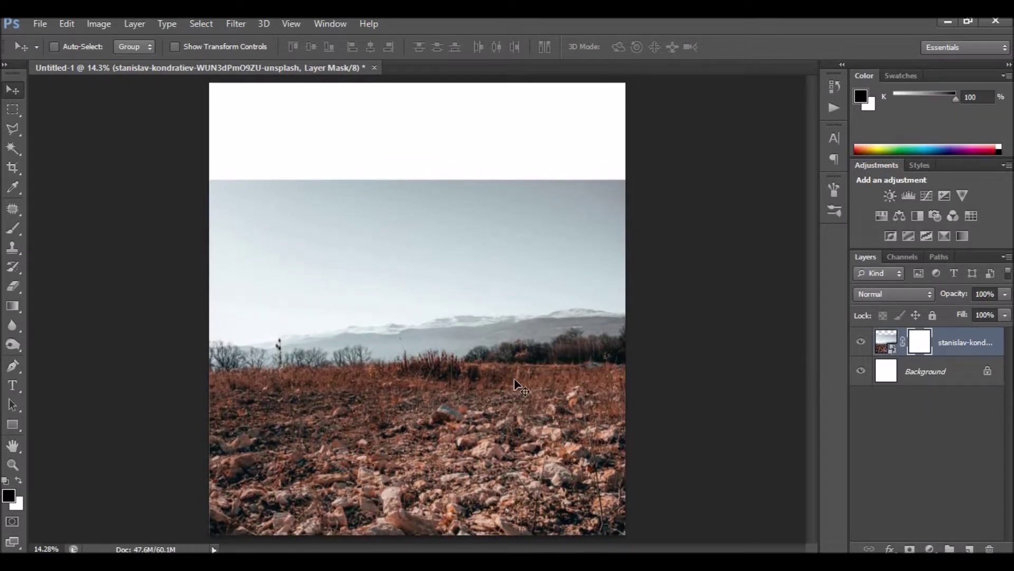
pyautogui.click(12, 228)
pyautogui.rightClick(442, 260)
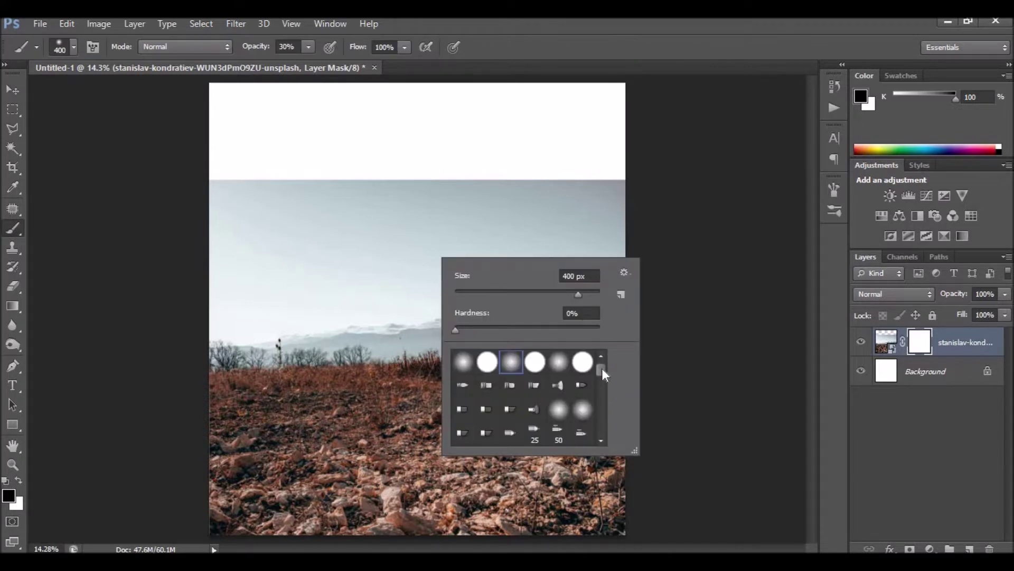
pyautogui.click(586, 172)
pyautogui.moveTo(302, 47); pyautogui.dragTo(403, 85)
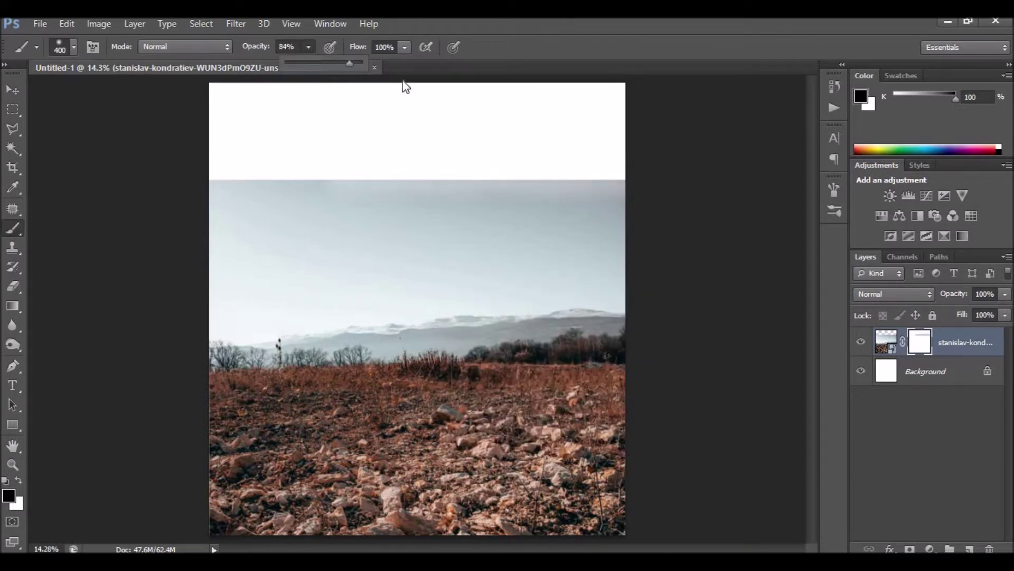
# - Paint black over the sky, treeline and distant mountains on the mask
pyautogui.moveTo(201, 180)
pyautogui.mouseDown()
pyautogui.moveTo(634, 177)
pyautogui.moveTo(245, 208)
pyautogui.moveTo(578, 211)
pyautogui.moveTo(287, 234)
pyautogui.moveTo(595, 280)
pyautogui.moveTo(650, 261)
pyautogui.moveTo(464, 170)
pyautogui.mouseUp()
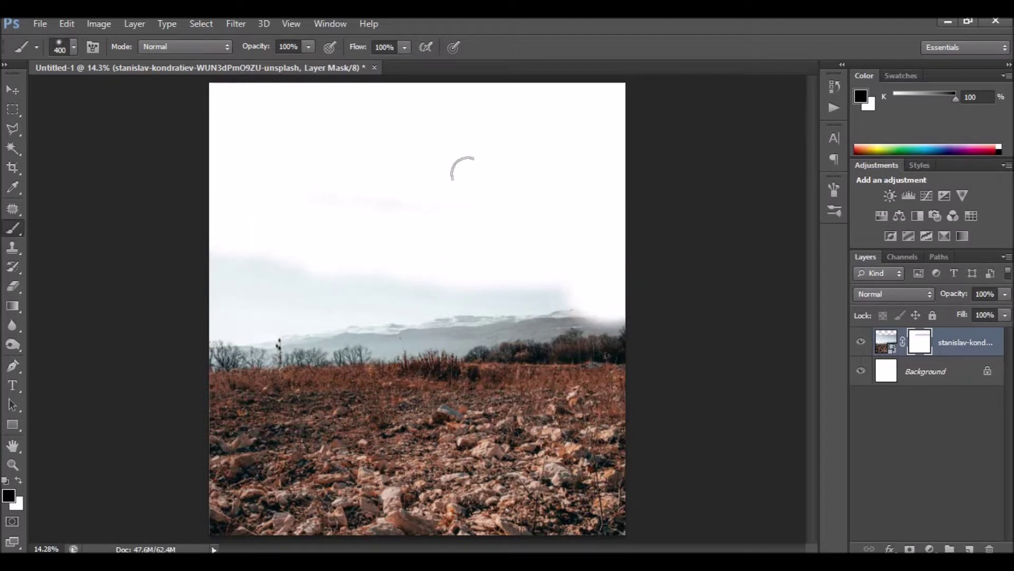
pyautogui.moveTo(184, 273)
pyautogui.mouseDown()
pyautogui.moveTo(227, 340)
pyautogui.moveTo(356, 335)
pyautogui.moveTo(450, 311)
pyautogui.moveTo(442, 335)
pyautogui.moveTo(486, 322)
pyautogui.moveTo(630, 317)
pyautogui.moveTo(199, 344)
pyautogui.moveTo(309, 340)
pyautogui.moveTo(304, 331)
pyautogui.moveTo(449, 343)
pyautogui.moveTo(584, 317)
pyautogui.moveTo(493, 324)
pyautogui.moveTo(375, 277)
pyautogui.mouseUp()
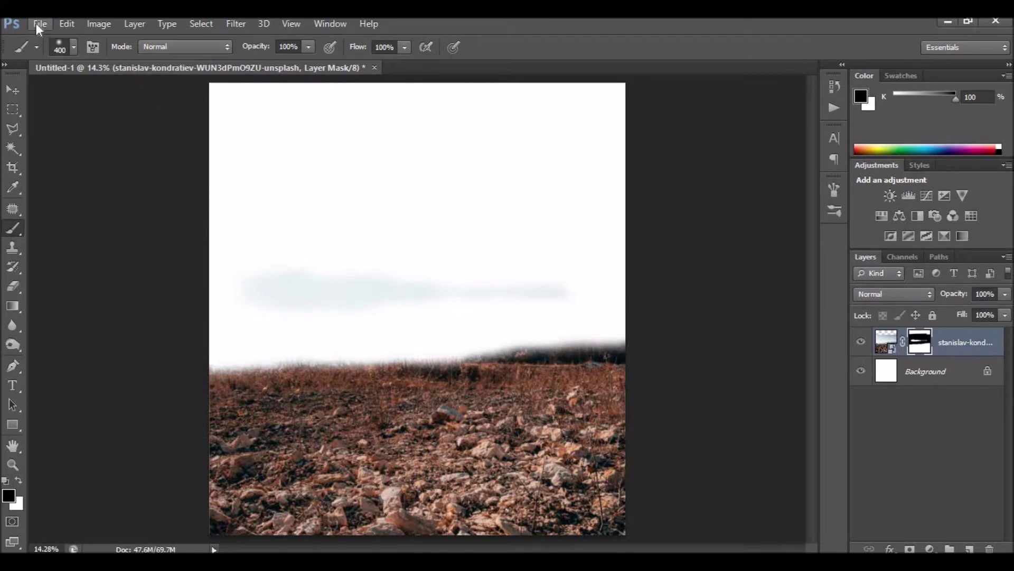
pyautogui.moveTo(565, 321); pyautogui.dragTo(360, 333)
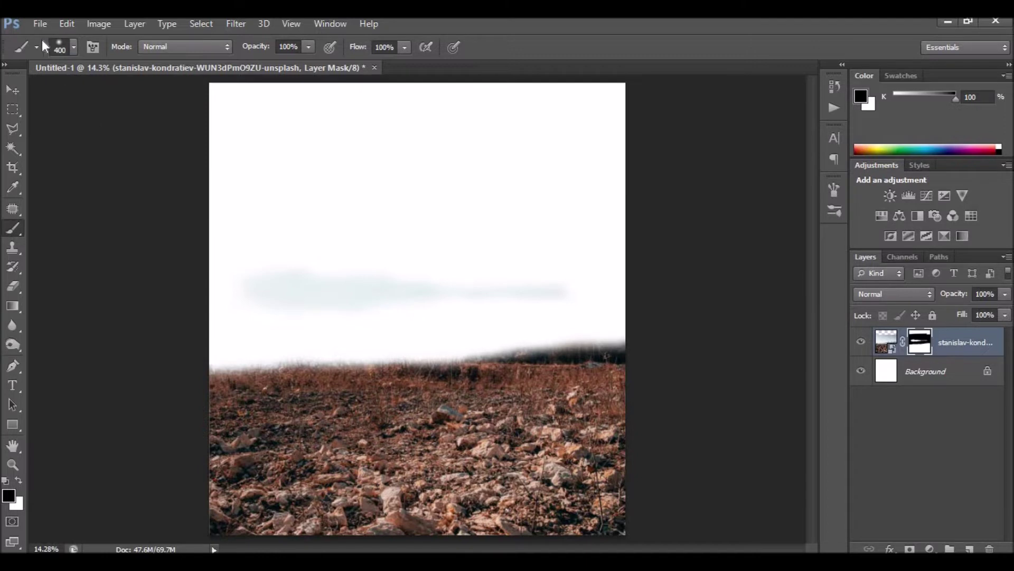
pyautogui.click(885, 341)
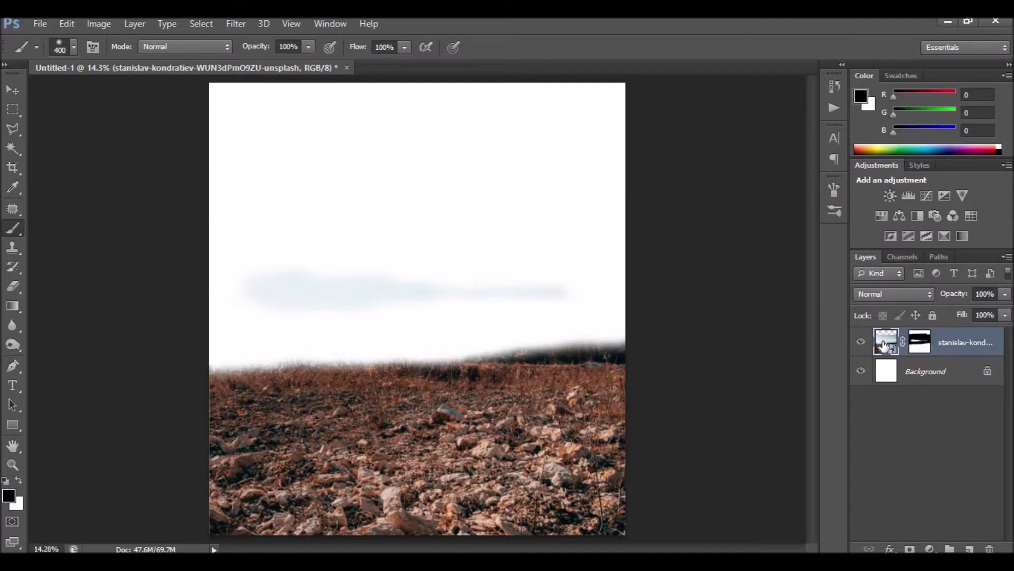
# - Add a Hue/Saturation adjustment clipped to the field photo with saturation around -65
pyautogui.click(931, 540)
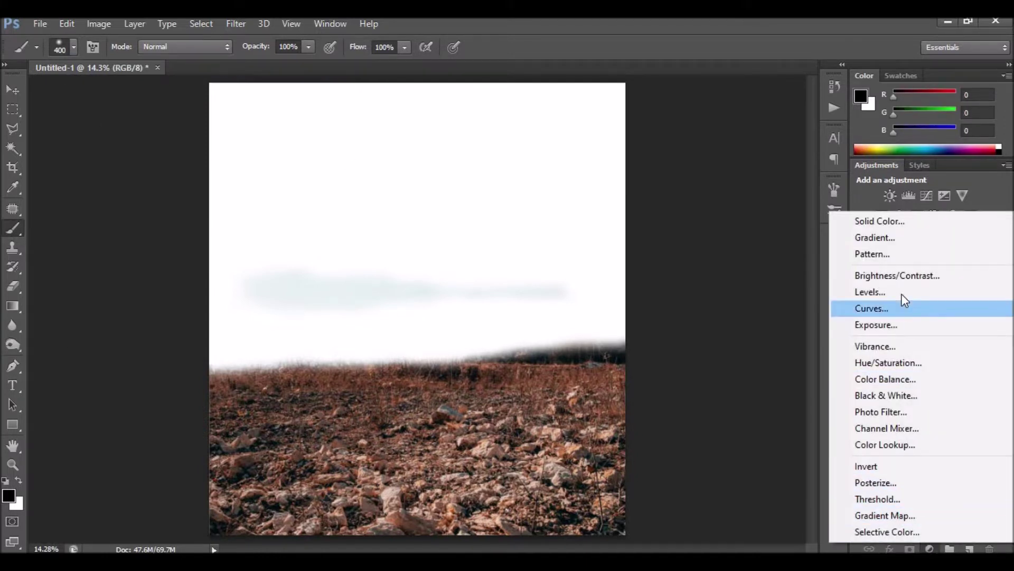
pyautogui.click(890, 372)
pyautogui.moveTo(688, 284); pyautogui.dragTo(629, 285)
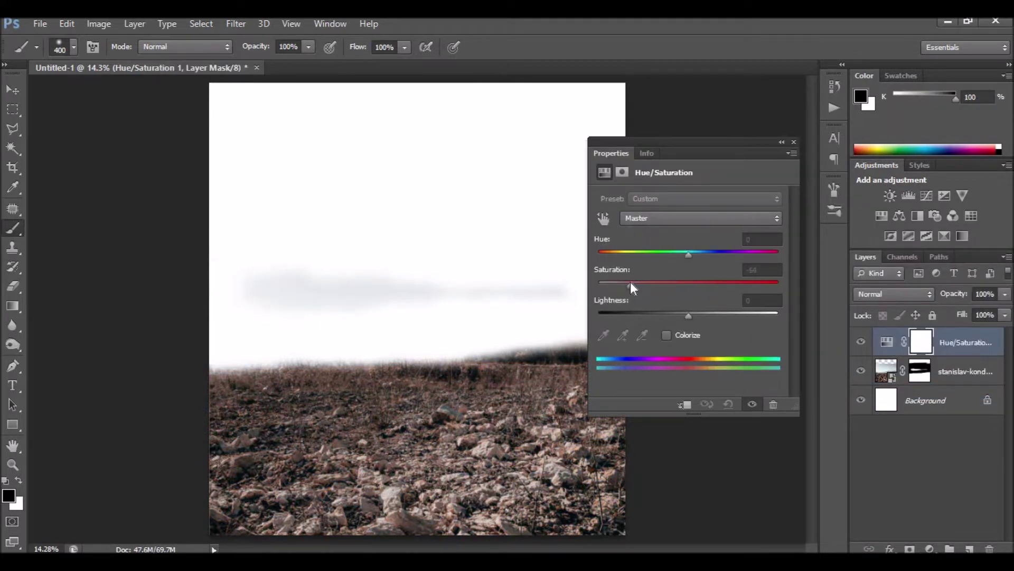
pyautogui.click(685, 407)
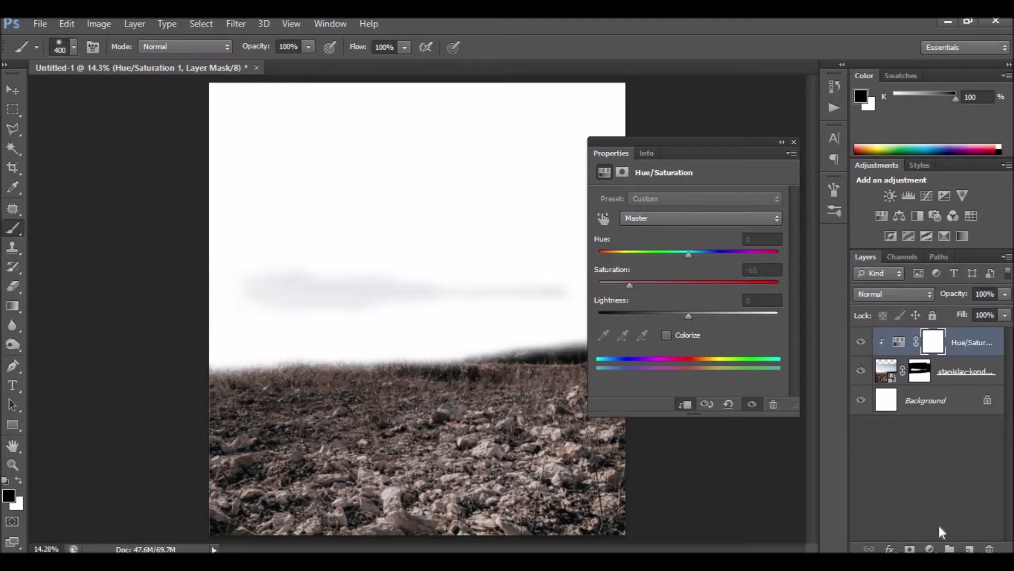
# - Add a clipped Levels adjustment with inputs 29 / 0.82 / 255 and output white 235
pyautogui.click(929, 548)
pyautogui.click(853, 293)
pyautogui.moveTo(617, 306); pyautogui.dragTo(635, 306)
pyautogui.moveTo(708, 306); pyautogui.dragTo(717, 306)
pyautogui.moveTo(779, 350); pyautogui.dragTo(755, 352)
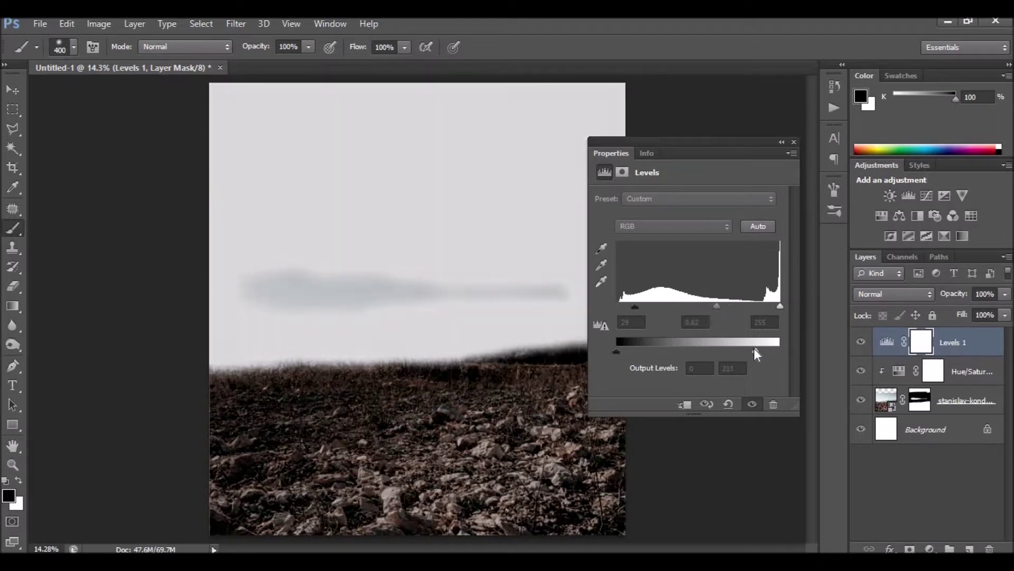
pyautogui.moveTo(753, 352); pyautogui.dragTo(760, 350)
pyautogui.click(931, 353)
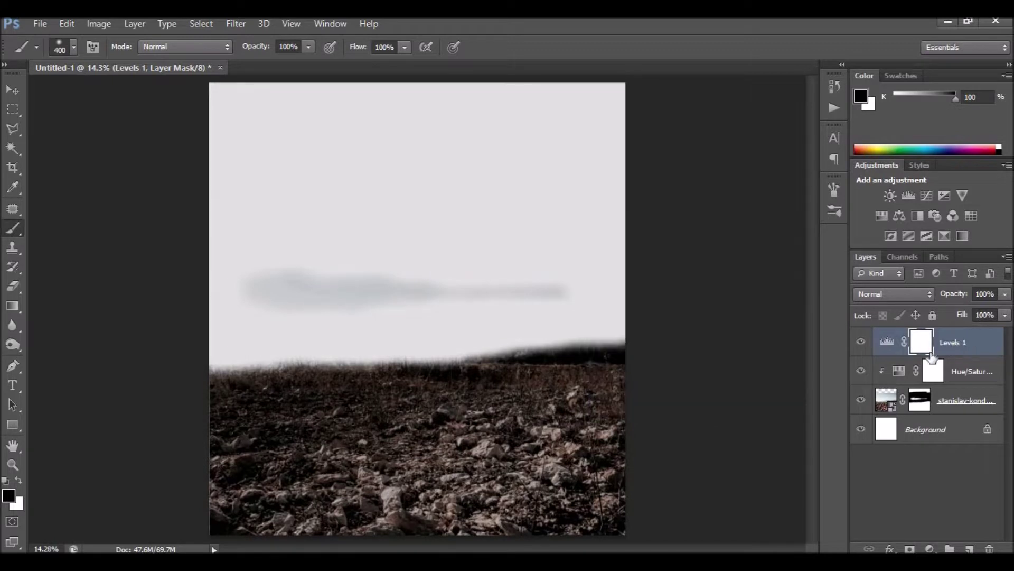
pyautogui.doubleClick(890, 350)
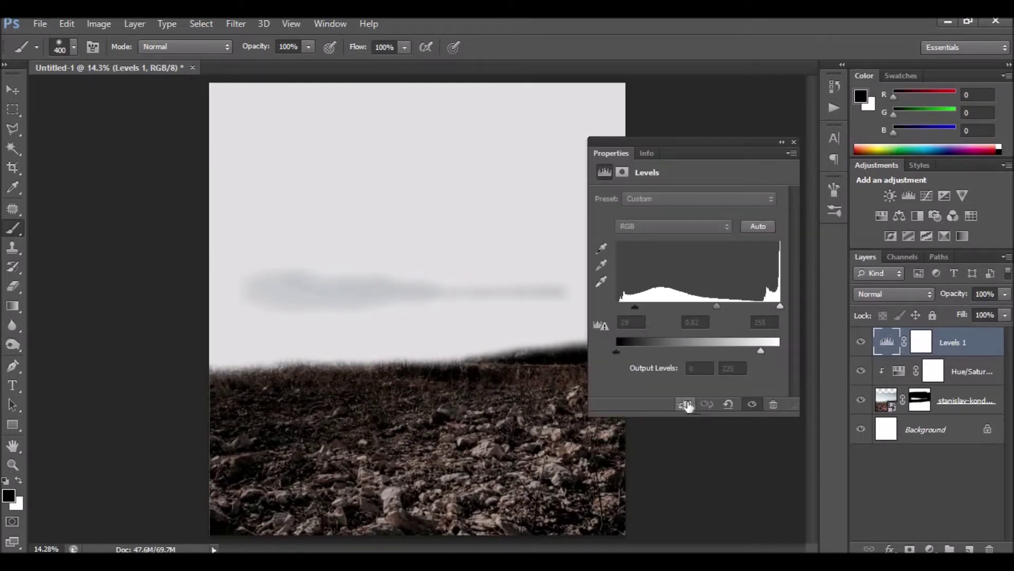
pyautogui.click(686, 406)
# - Paint out the leftover grey sky streak on the field photo's mask
pyautogui.click(920, 400)
pyautogui.moveTo(521, 291); pyautogui.dragTo(249, 288)
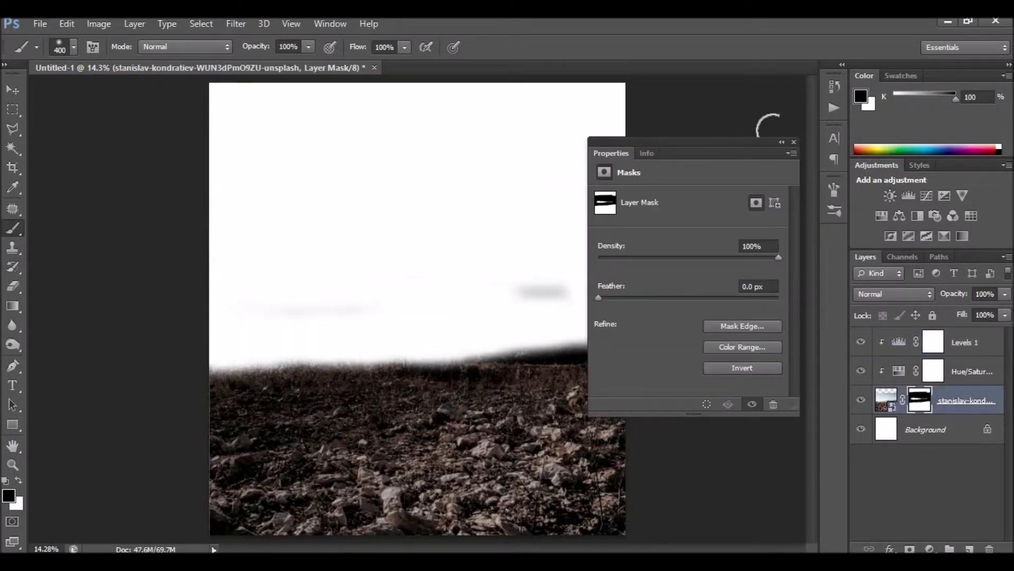
pyautogui.click(794, 141)
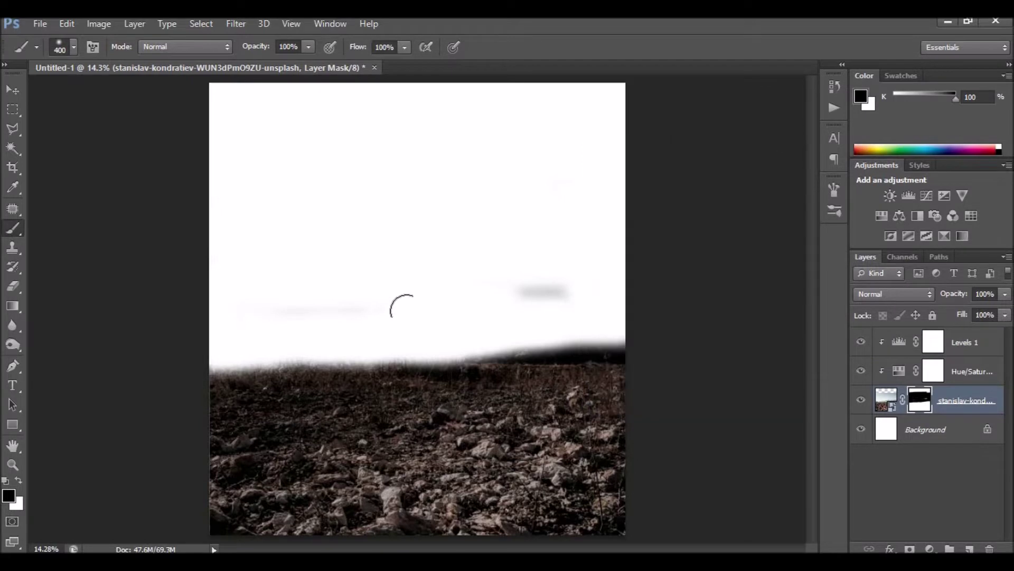
# - Place the emile-guillemot Petra temple photo onto the canvas
pyautogui.click(40, 25)
pyautogui.click(59, 264)
pyautogui.click(655, 183)
pyautogui.click(971, 486)
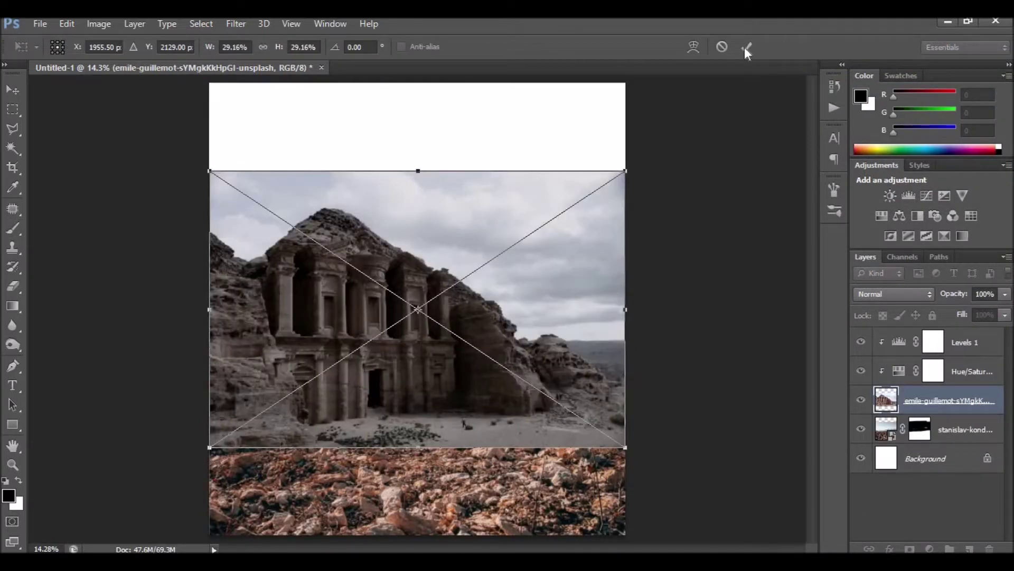
pyautogui.click(747, 50)
# - Stack the Petra layer on top, keep the field adjustments clipped, and raise it about 33 px
pyautogui.moveTo(885, 400); pyautogui.dragTo(884, 335)
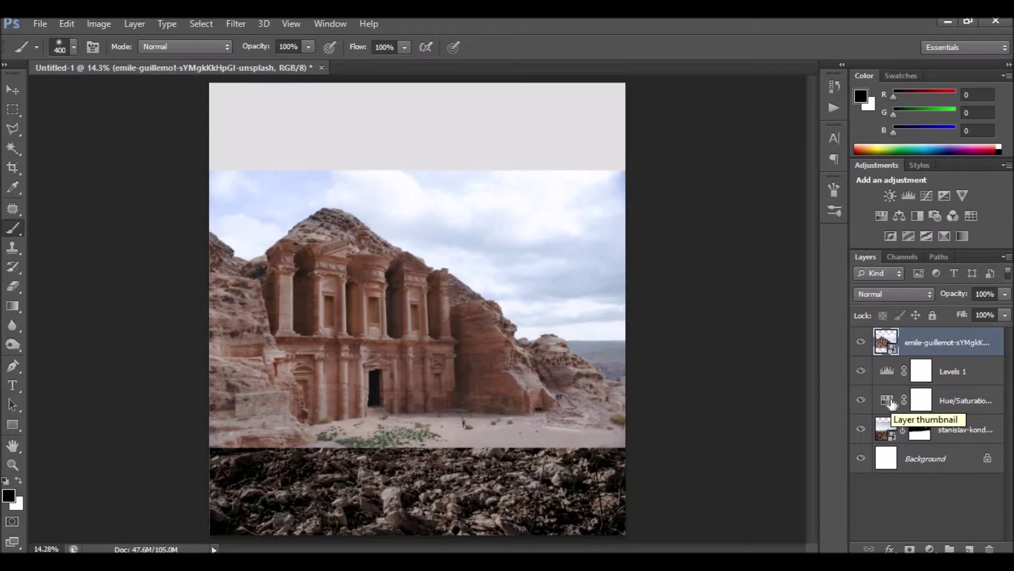
pyautogui.doubleClick(890, 401)
pyautogui.click(685, 404)
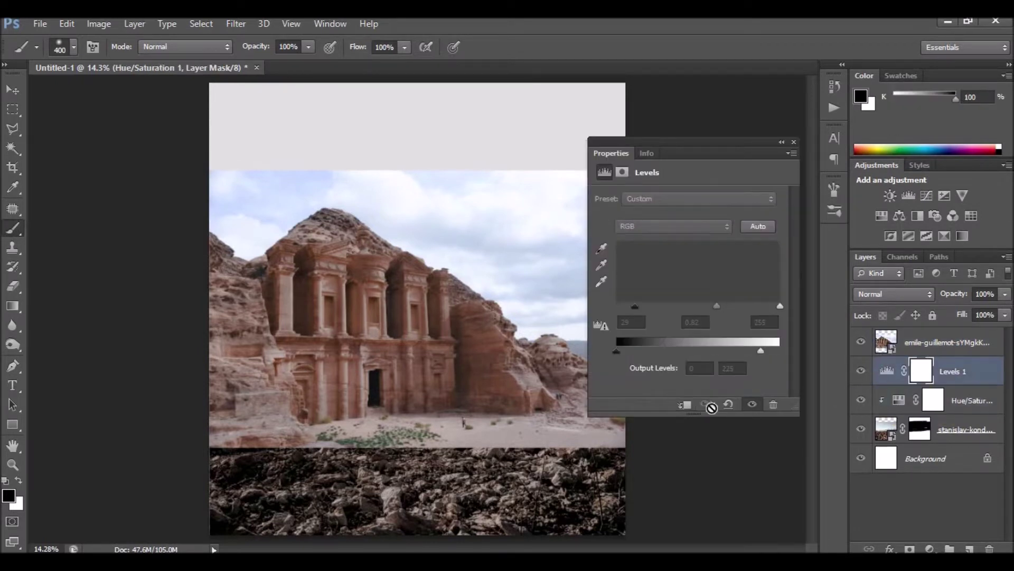
pyautogui.click(896, 372)
pyautogui.click(884, 343)
pyautogui.click(793, 141)
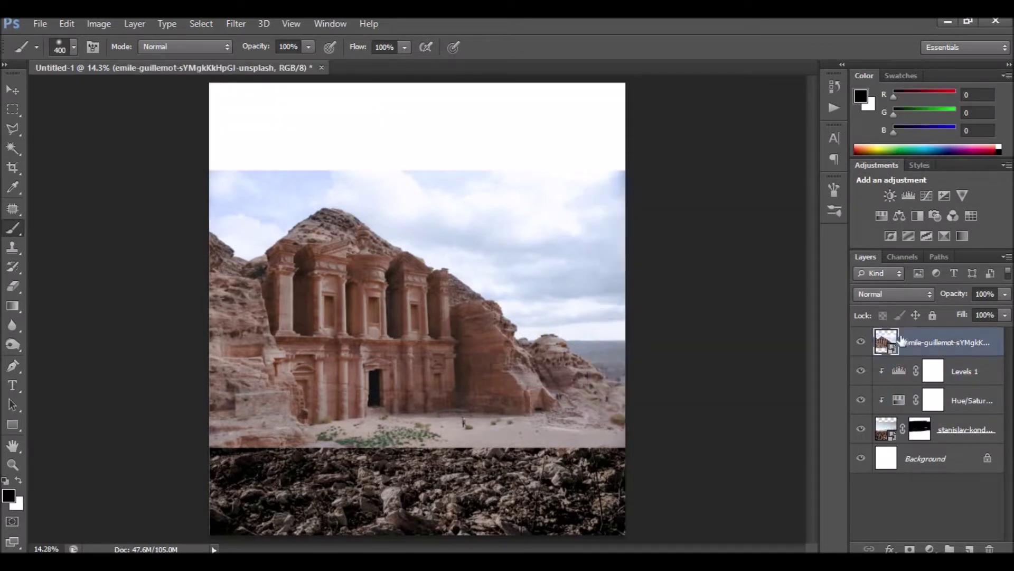
pyautogui.click(13, 90)
pyautogui.moveTo(303, 282); pyautogui.dragTo(303, 265)
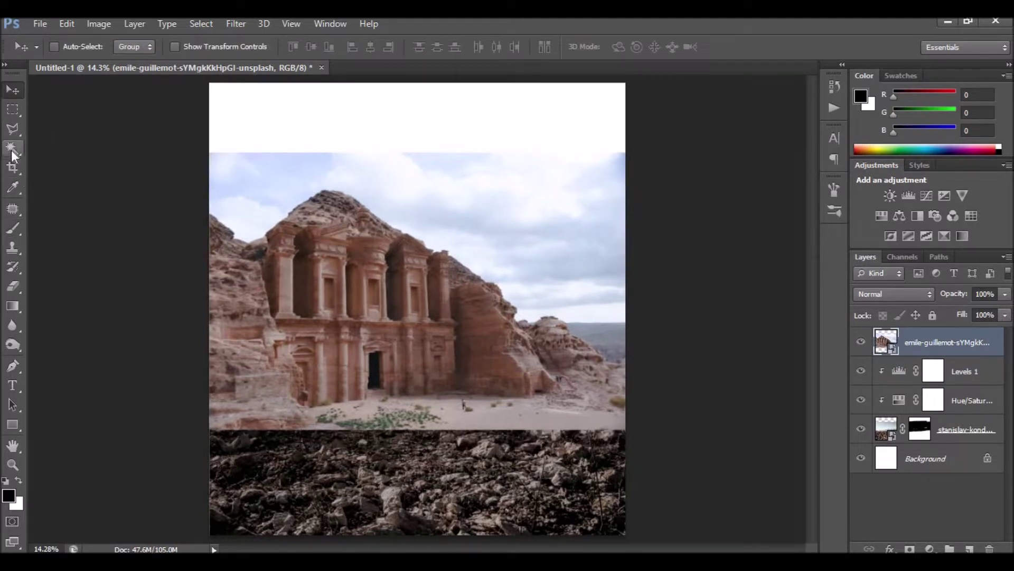
# - Quick Select the temple and right-hand cliff with a 238 px brush
pyautogui.rightClick(11, 152)
pyautogui.click(64, 150)
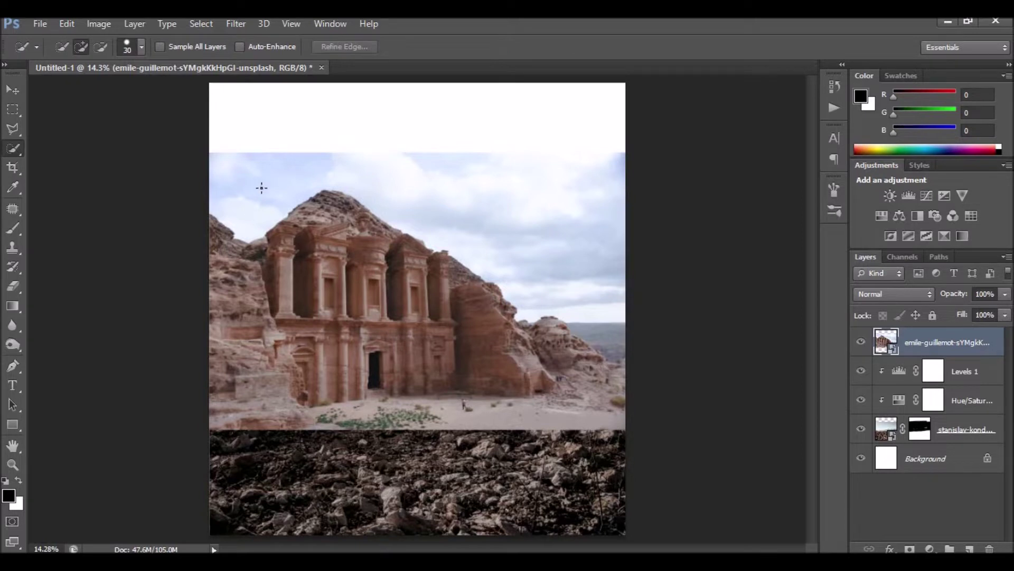
pyautogui.rightClick(302, 206)
pyautogui.click(142, 45)
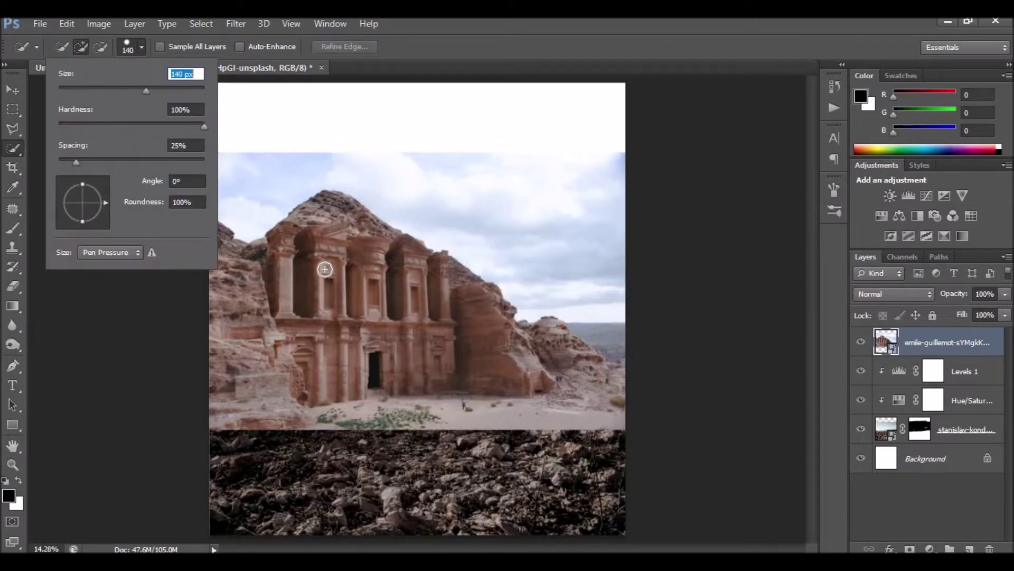
pyautogui.moveTo(158, 91); pyautogui.dragTo(168, 91)
pyautogui.moveTo(339, 295)
pyautogui.mouseDown()
pyautogui.moveTo(213, 367)
pyautogui.moveTo(534, 389)
pyautogui.mouseUp()
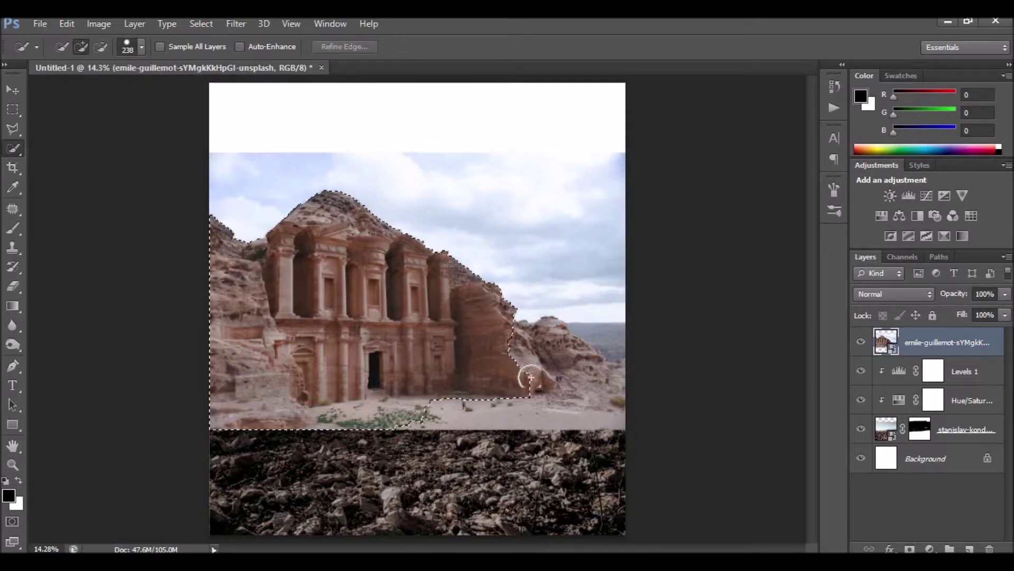
pyautogui.moveTo(535, 389); pyautogui.dragTo(552, 376)
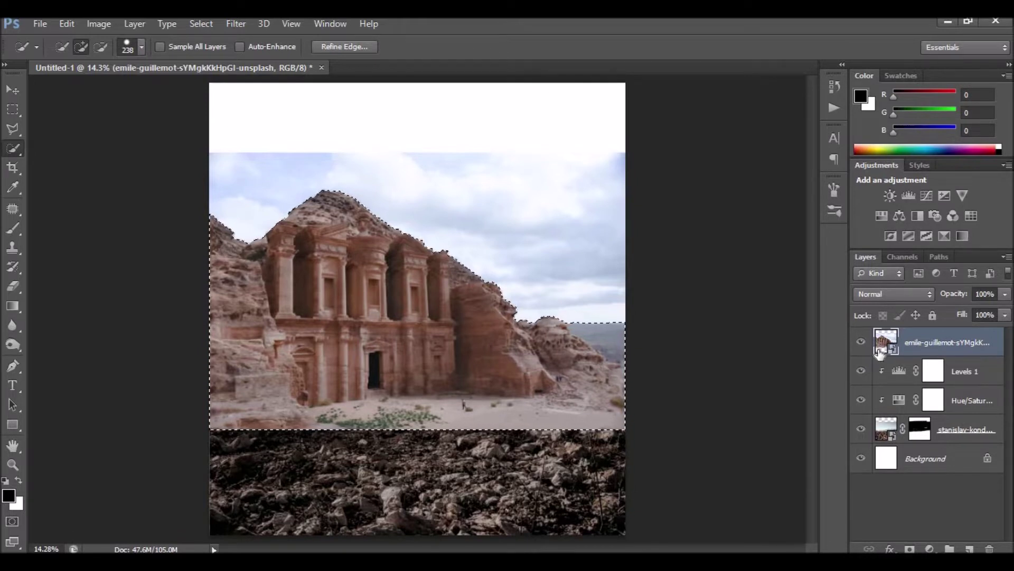
# - Invert the selection, rasterize the Petra layer, and delete the sky
pyautogui.rightClick(294, 239)
pyautogui.click(351, 266)
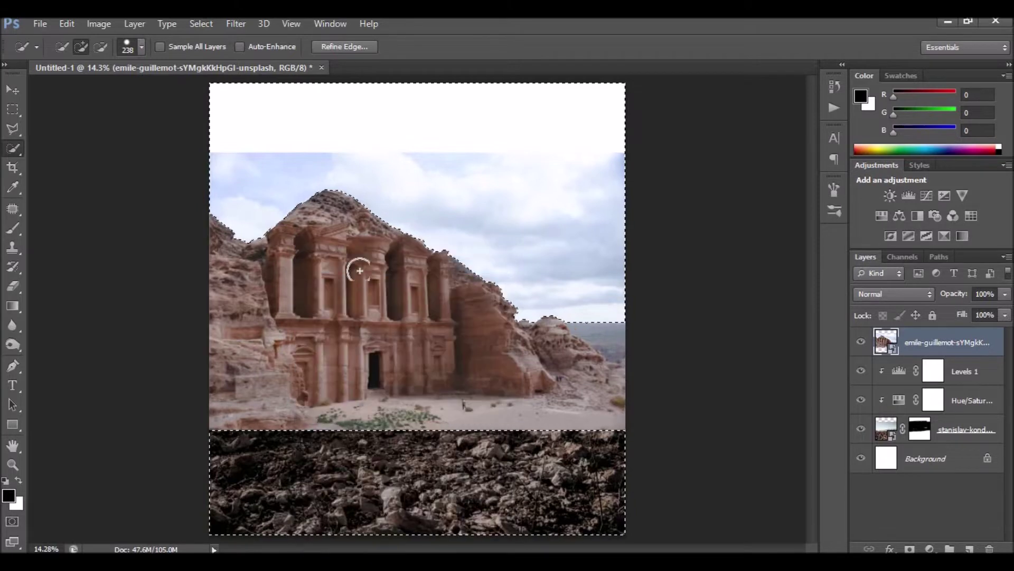
pyautogui.rightClick(946, 342)
pyautogui.click(702, 226)
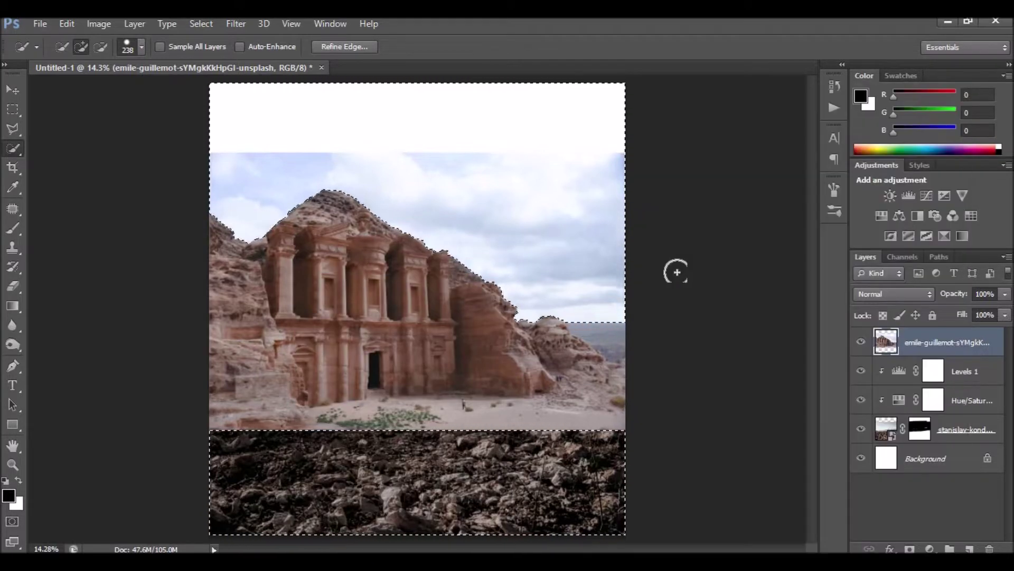
pyautogui.press('Delete')
pyautogui.hotkey('ctrl', 'd')
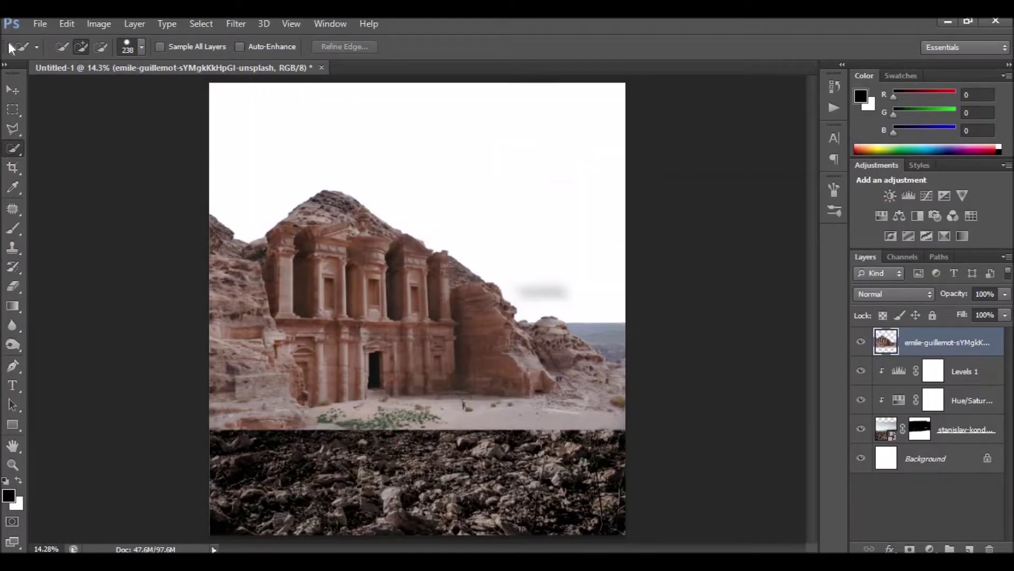
# - Shrink the temple to about 42% and place it on the left horizon
pyautogui.click(8, 88)
pyautogui.hotkey('ctrl', 't')
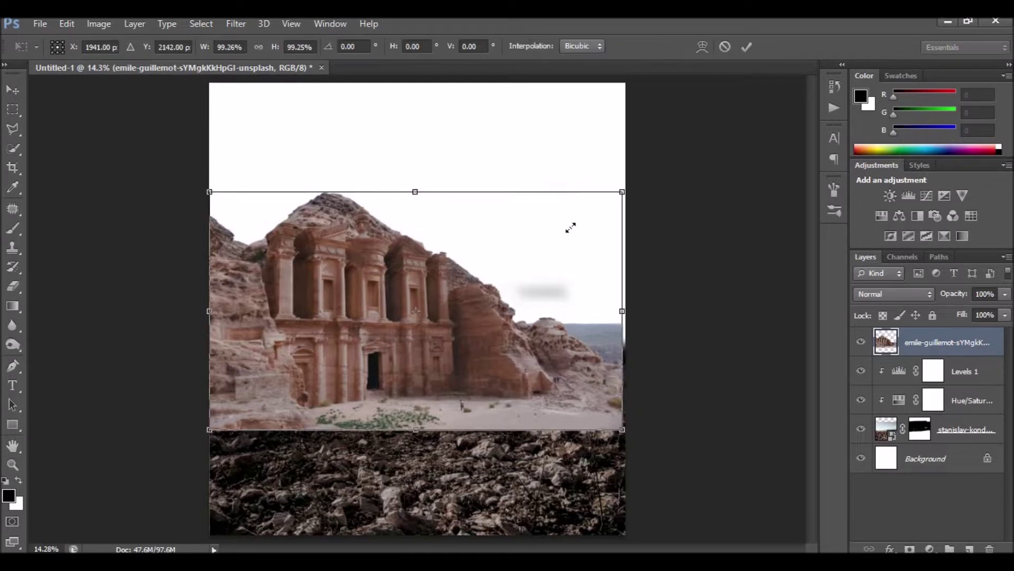
pyautogui.moveTo(589, 214); pyautogui.dragTo(349, 349)
pyautogui.moveTo(303, 386)
pyautogui.mouseDown()
pyautogui.moveTo(328, 346)
pyautogui.moveTo(320, 344)
pyautogui.moveTo(333, 364)
pyautogui.mouseUp()
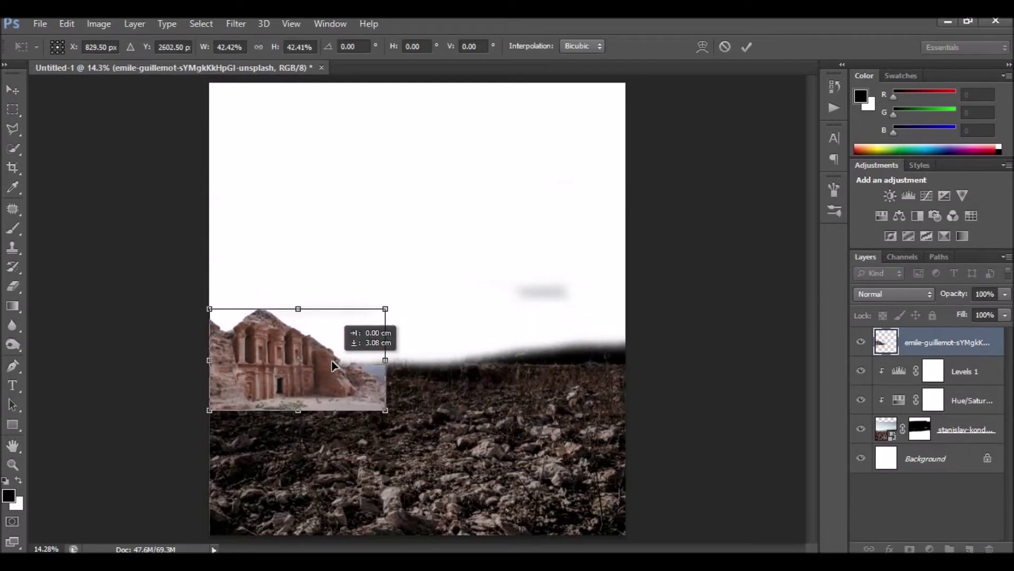
pyautogui.click(747, 47)
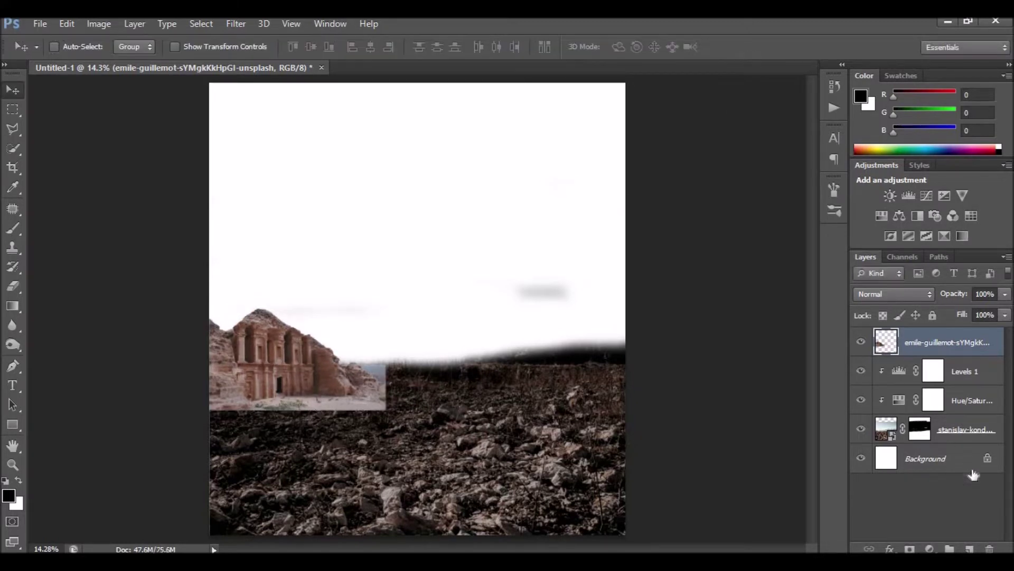
# - Clip a Hue/Saturation at −52 saturation to the temple, then add a Levels layer above
pyautogui.doubleClick(900, 404)
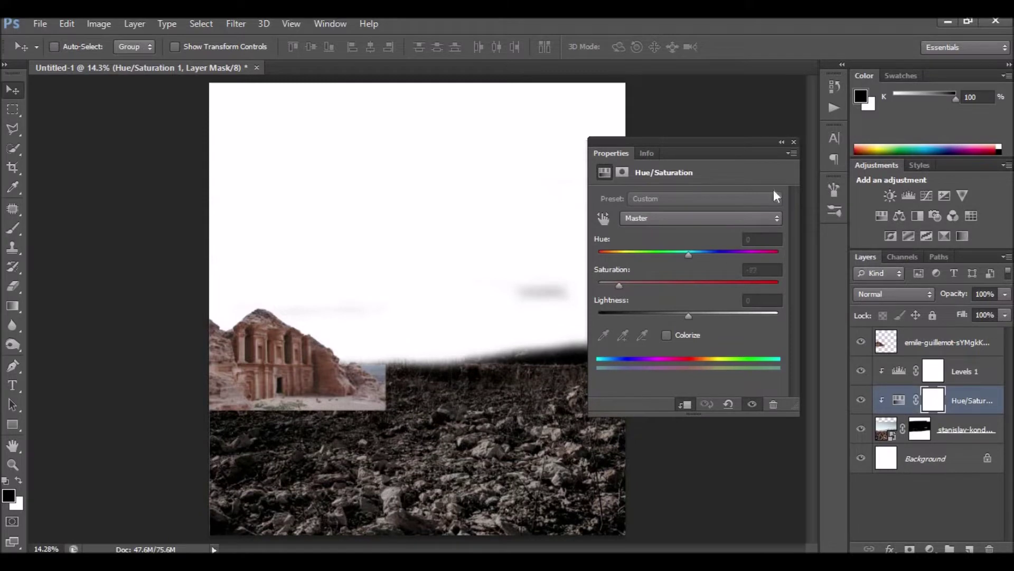
pyautogui.click(794, 142)
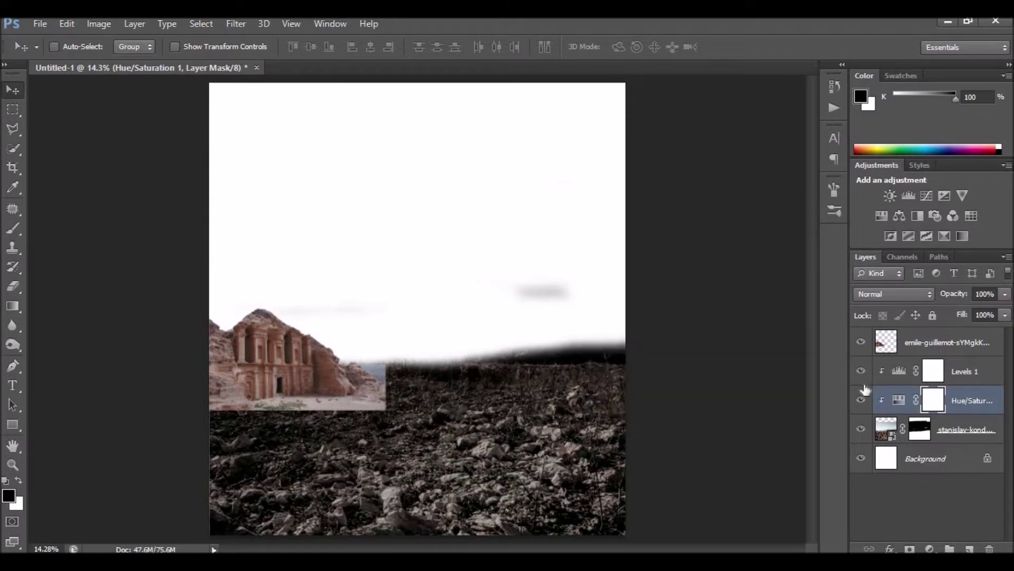
pyautogui.click(894, 344)
pyautogui.click(929, 548)
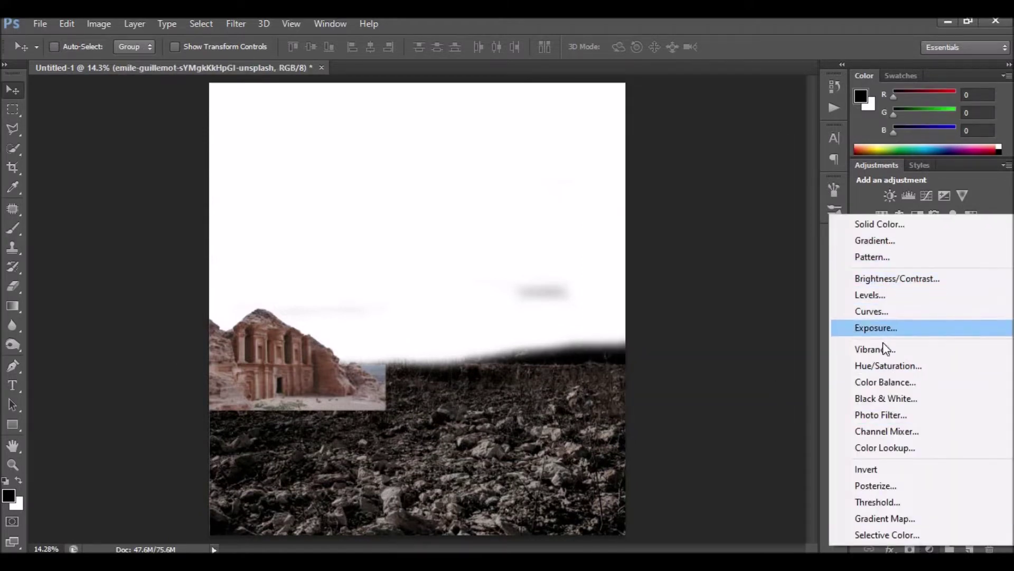
pyautogui.click(879, 365)
pyautogui.moveTo(690, 286); pyautogui.dragTo(649, 283)
pyautogui.click(930, 549)
pyautogui.click(685, 405)
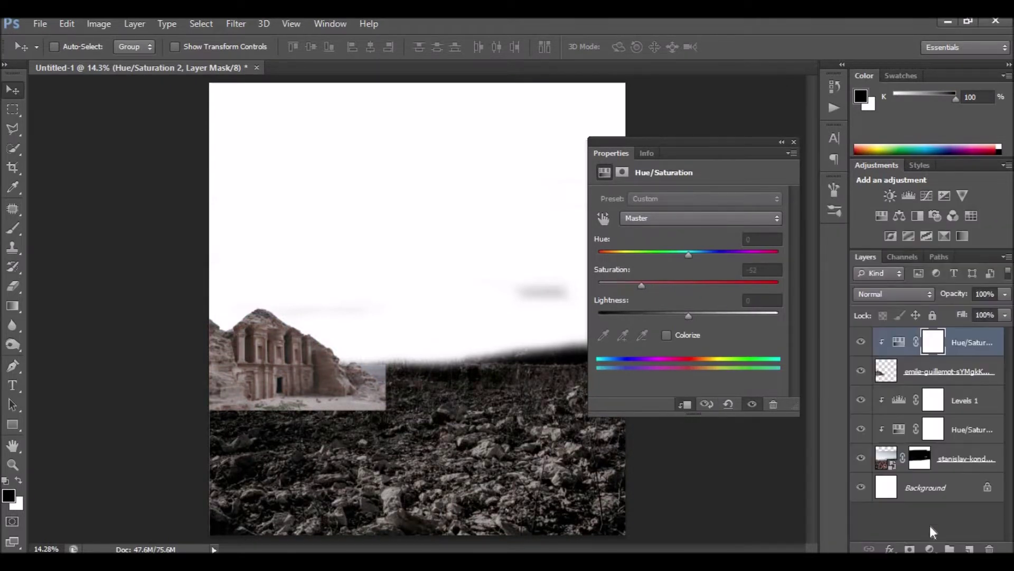
pyautogui.click(929, 548)
pyautogui.click(877, 297)
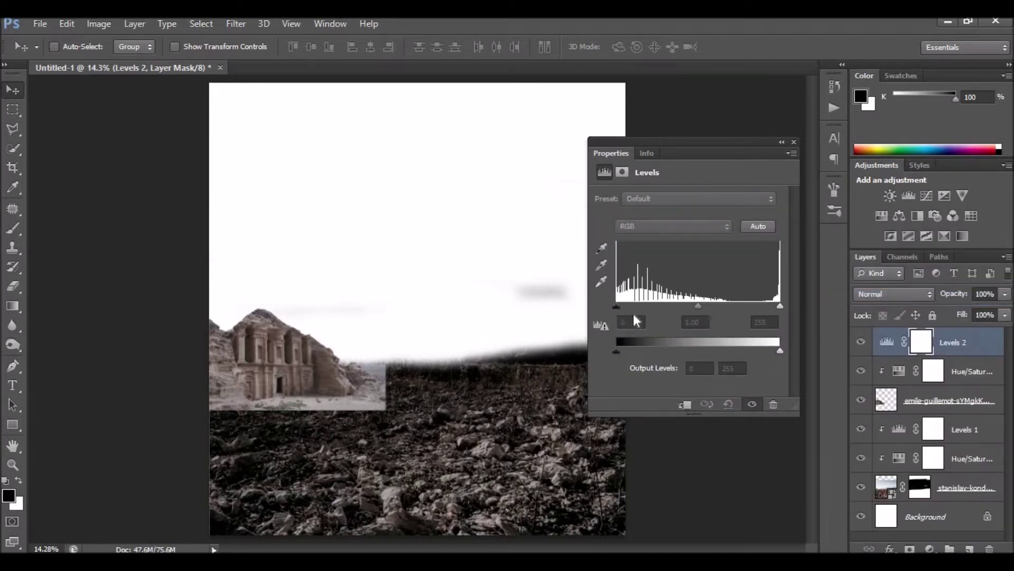
# - Clip Levels 2 to the temple, raise the black input to 48 and lower output white
pyautogui.hotkey('ctrl', 'alt', 'g')
pyautogui.moveTo(629, 303); pyautogui.dragTo(652, 303)
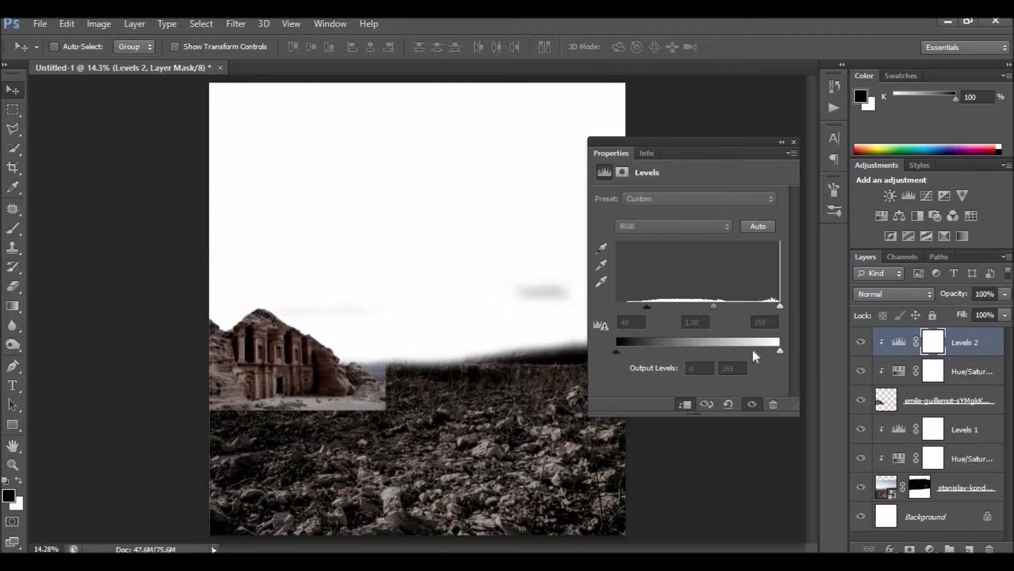
pyautogui.moveTo(773, 351); pyautogui.dragTo(716, 351)
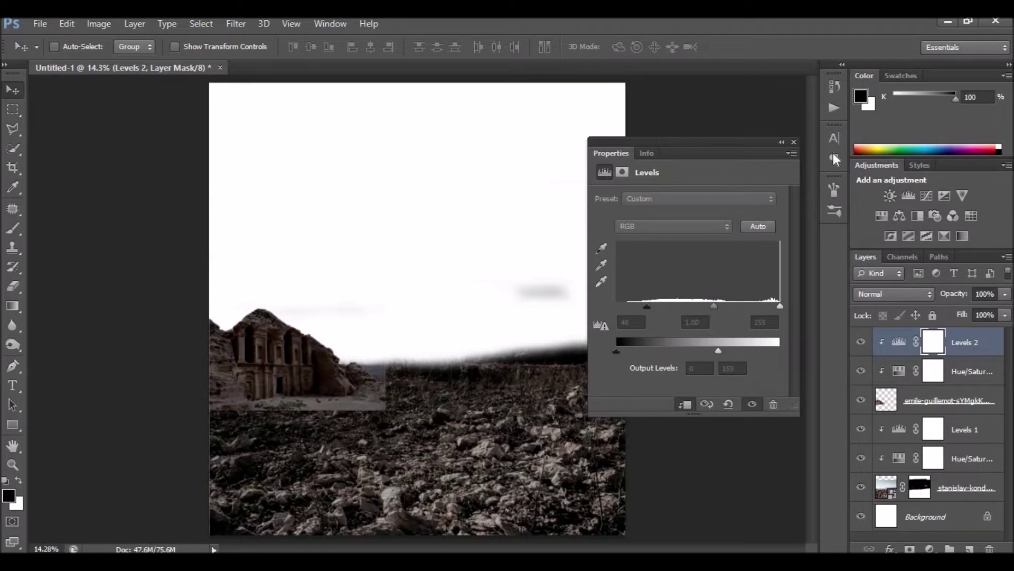
pyautogui.click(795, 142)
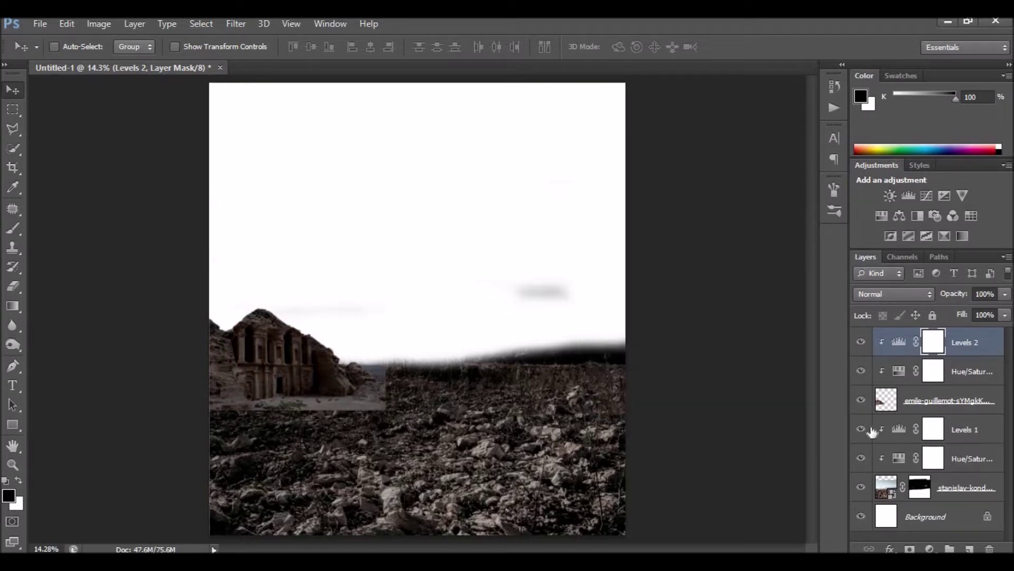
# - Mask the temple layer and paint away its hard right and bottom edges
pyautogui.click(893, 405)
pyautogui.click(909, 549)
pyautogui.click(13, 228)
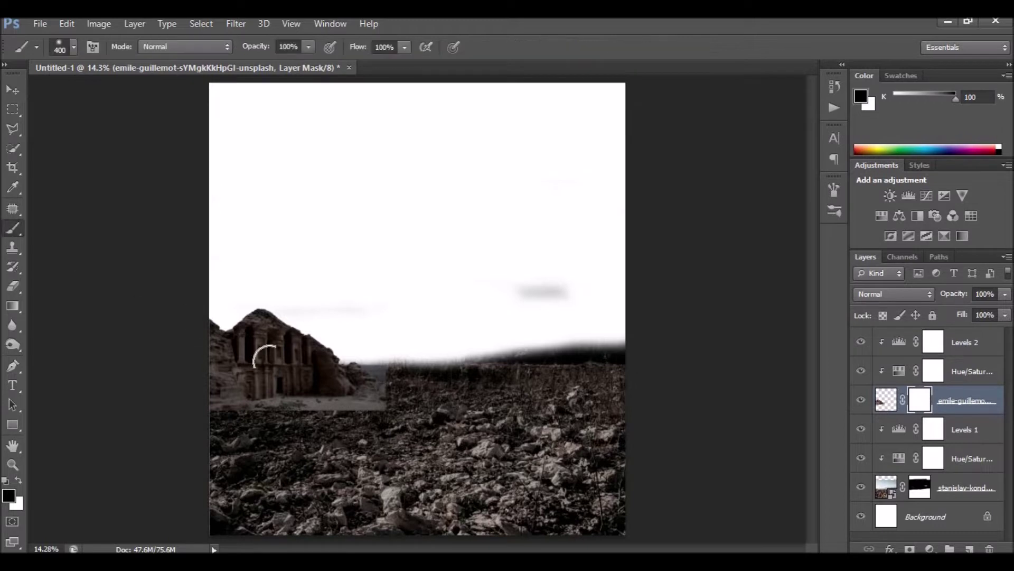
pyautogui.moveTo(392, 376); pyautogui.dragTo(281, 417)
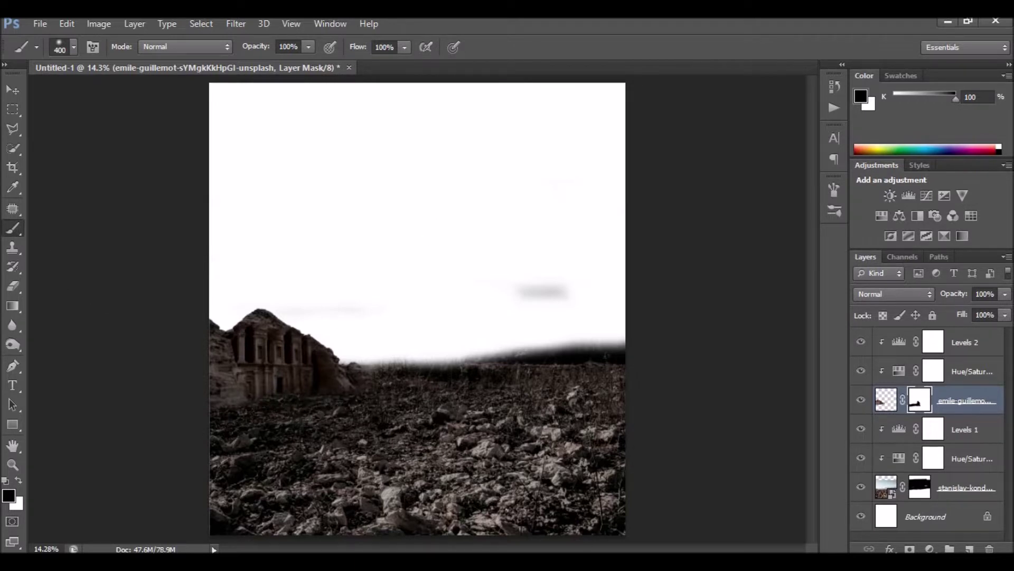
# - Set the temple's Levels 2 midtones to 0.94
pyautogui.doubleClick(900, 346)
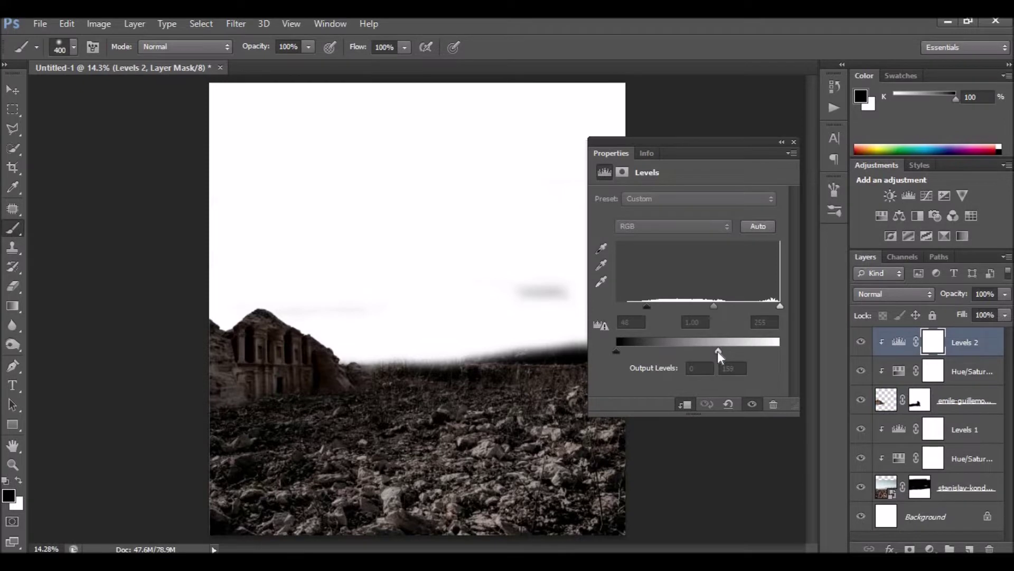
pyautogui.moveTo(717, 306); pyautogui.dragTo(720, 307)
pyautogui.click(793, 141)
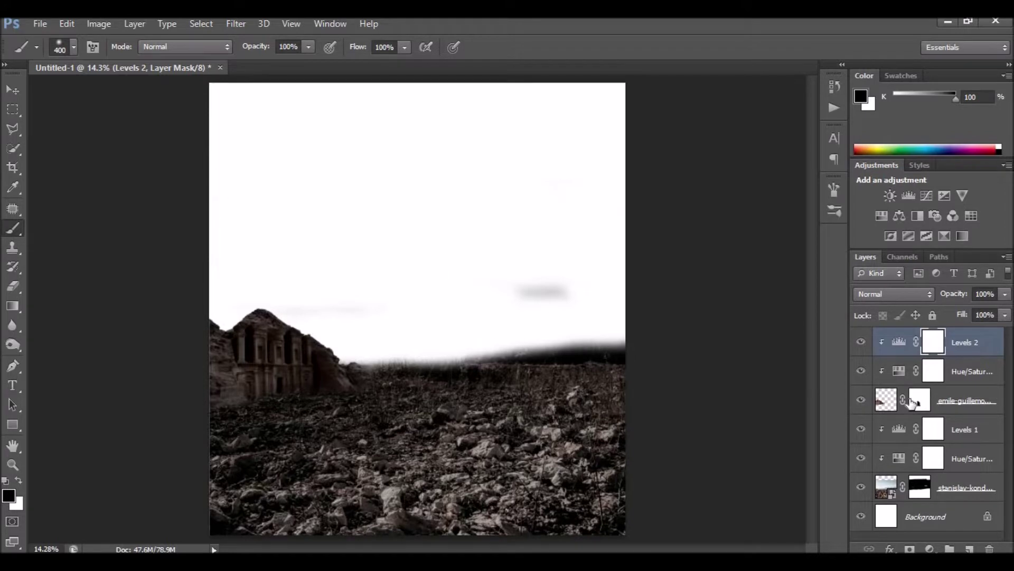
pyautogui.click(884, 494)
pyautogui.click(887, 521)
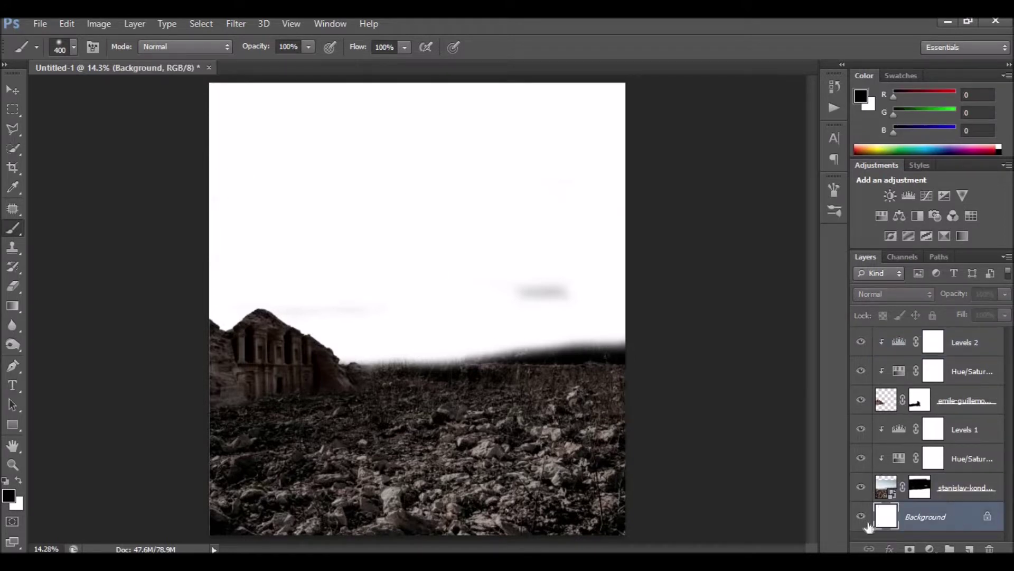
# - Place the leonard-rush mountain photo, shrunk and positioned behind the temple
pyautogui.click(41, 24)
pyautogui.click(64, 263)
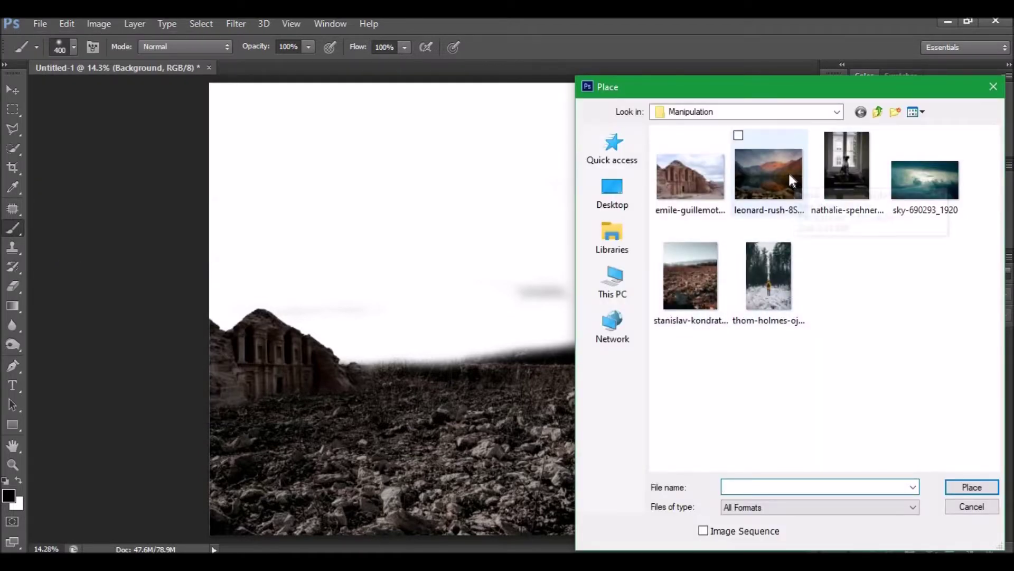
pyautogui.click(788, 174)
pyautogui.click(970, 488)
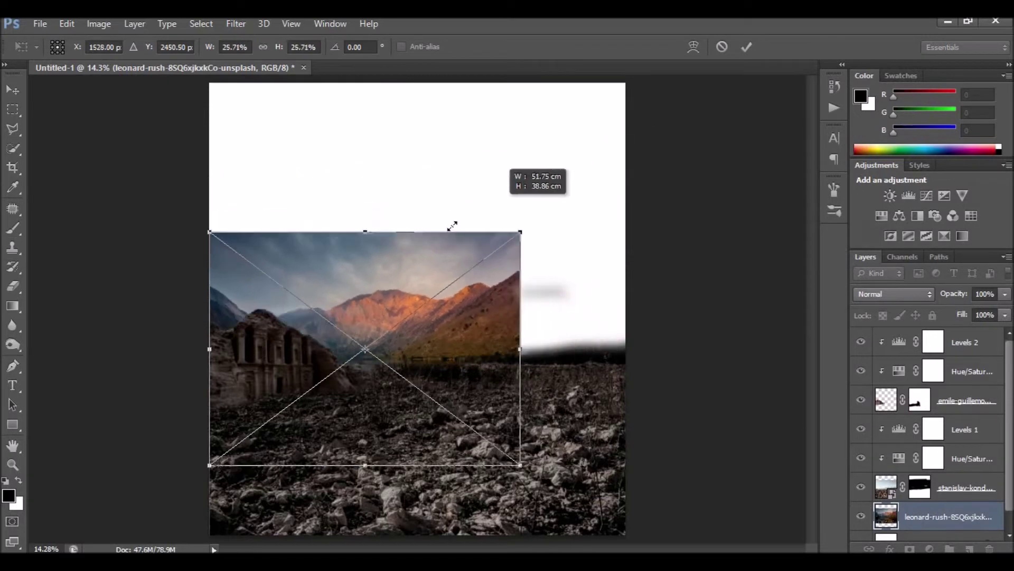
pyautogui.moveTo(626, 156); pyautogui.dragTo(399, 322)
pyautogui.moveTo(346, 415)
pyautogui.mouseDown()
pyautogui.moveTo(355, 314)
pyautogui.moveTo(353, 328)
pyautogui.mouseUp()
pyautogui.click(746, 47)
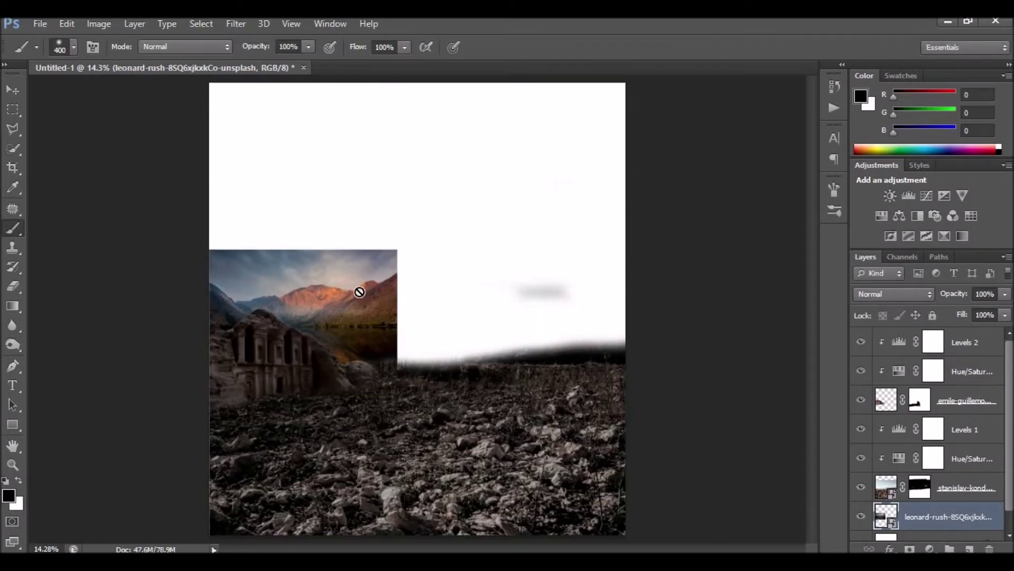
# - Enlarge the mountains, duplicate the layer, and flip the copy horizontally onto the right half
pyautogui.hotkey('ctrl', 't')
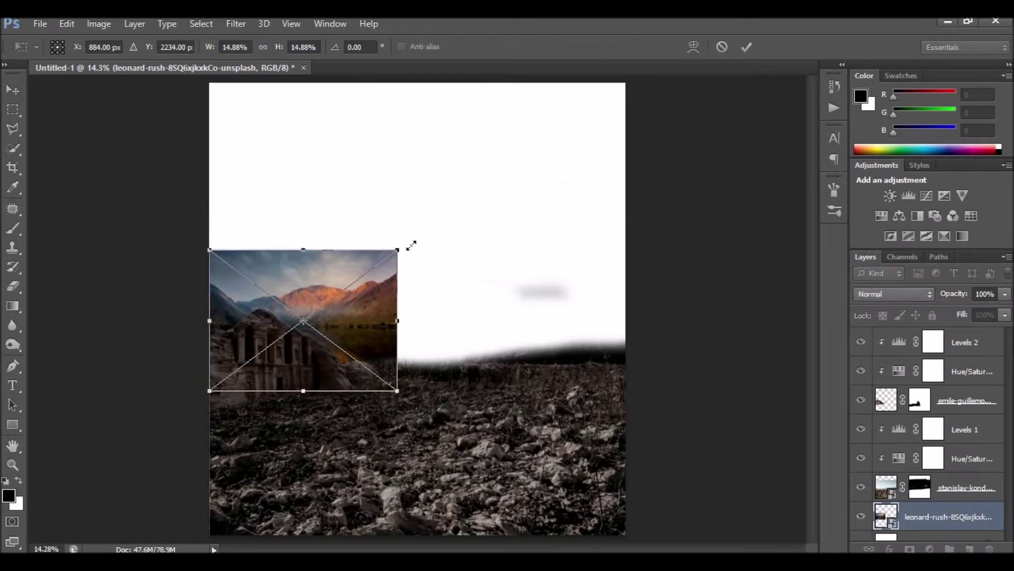
pyautogui.moveTo(398, 249); pyautogui.dragTo(432, 224)
pyautogui.moveTo(951, 516); pyautogui.dragTo(973, 549)
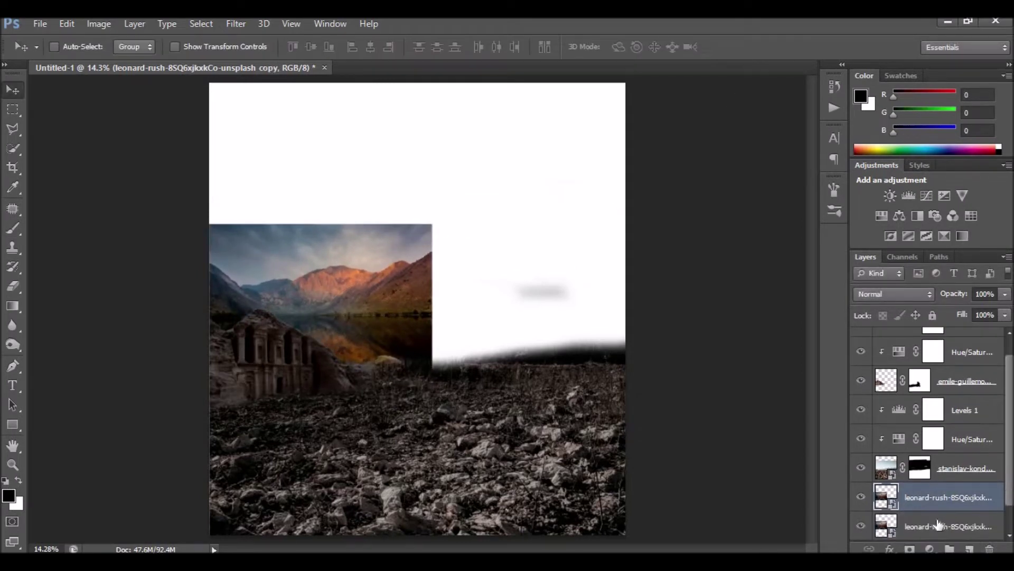
pyautogui.moveTo(429, 302); pyautogui.dragTo(562, 307)
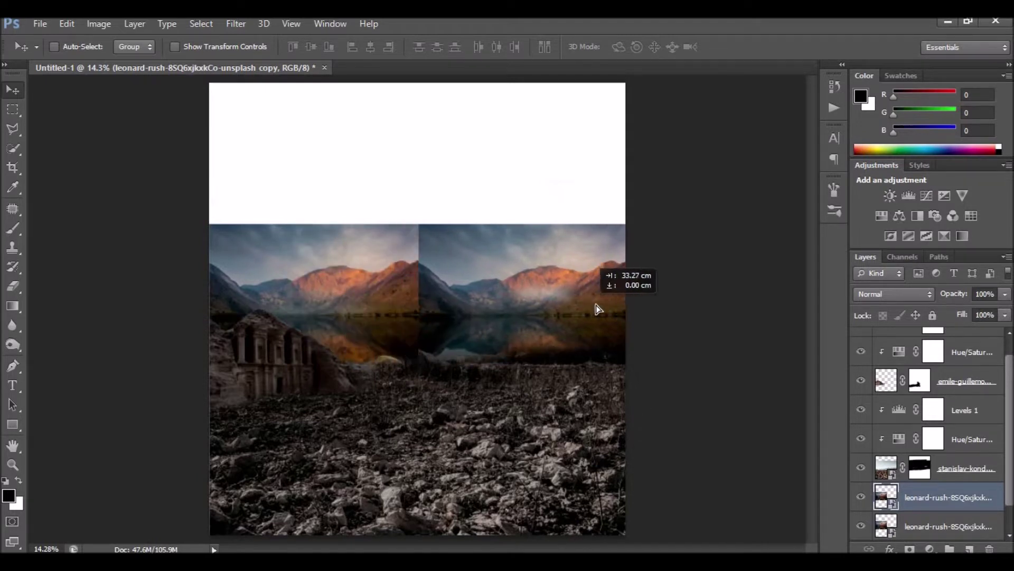
pyautogui.hotkey('ctrl', 't')
pyautogui.rightClick(543, 267)
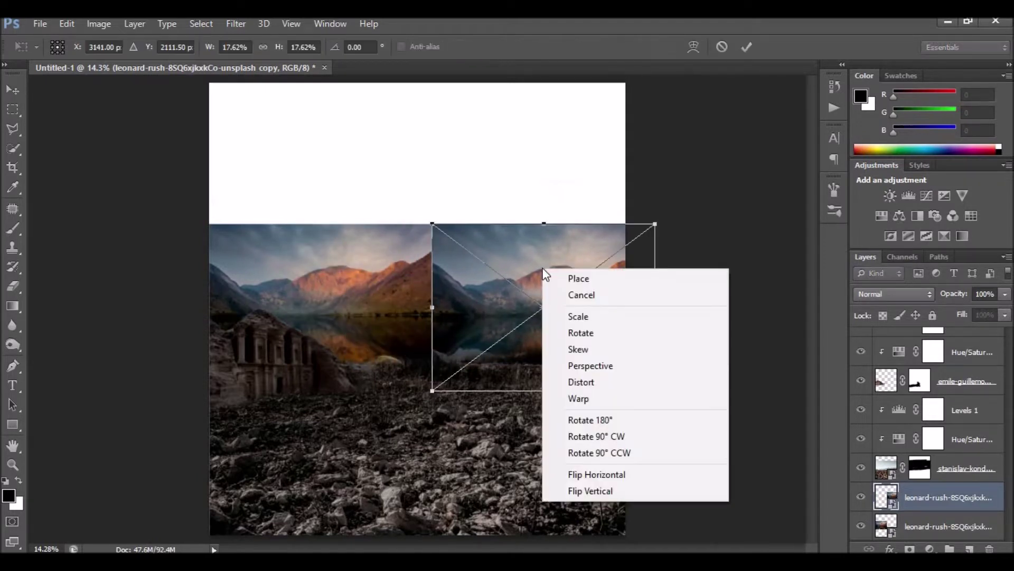
pyautogui.click(568, 474)
pyautogui.click(746, 47)
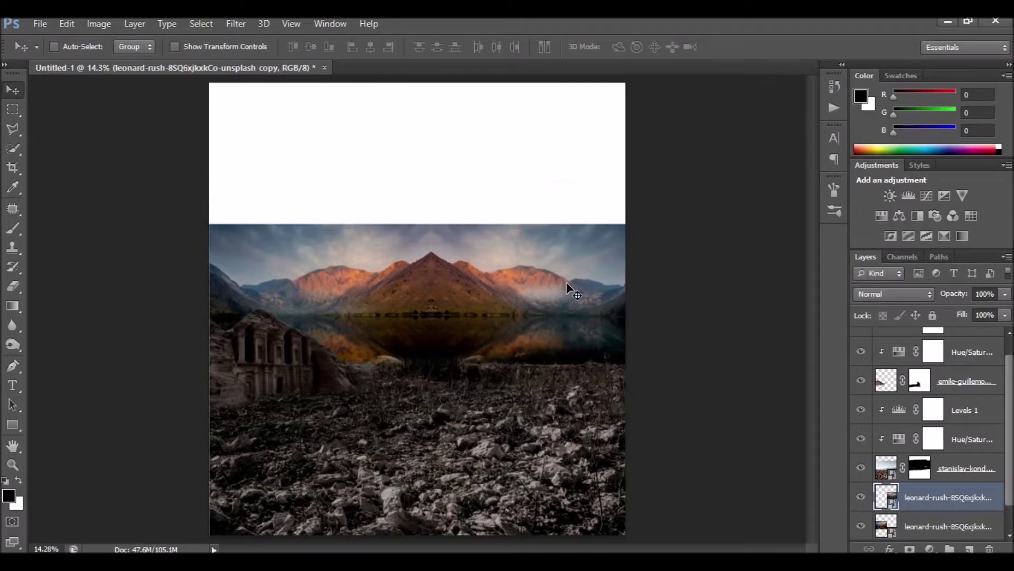
# - Merge the two mountain layers into one
pyautogui.rightClick(933, 488)
pyautogui.click(648, 394)
pyautogui.moveTo(478, 293); pyautogui.dragTo(478, 295)
# - Delete the sky above the mountain ridge and lower the mountains about 95 px
pyautogui.click(13, 149)
pyautogui.moveTo(234, 240); pyautogui.dragTo(502, 228)
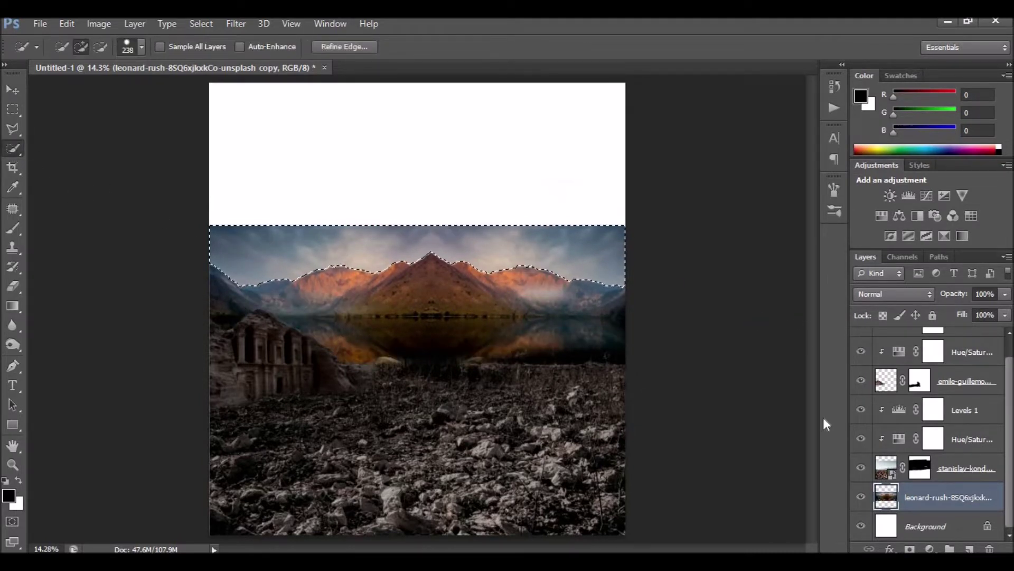
pyautogui.press('Delete')
pyautogui.hotkey('ctrl', 'd')
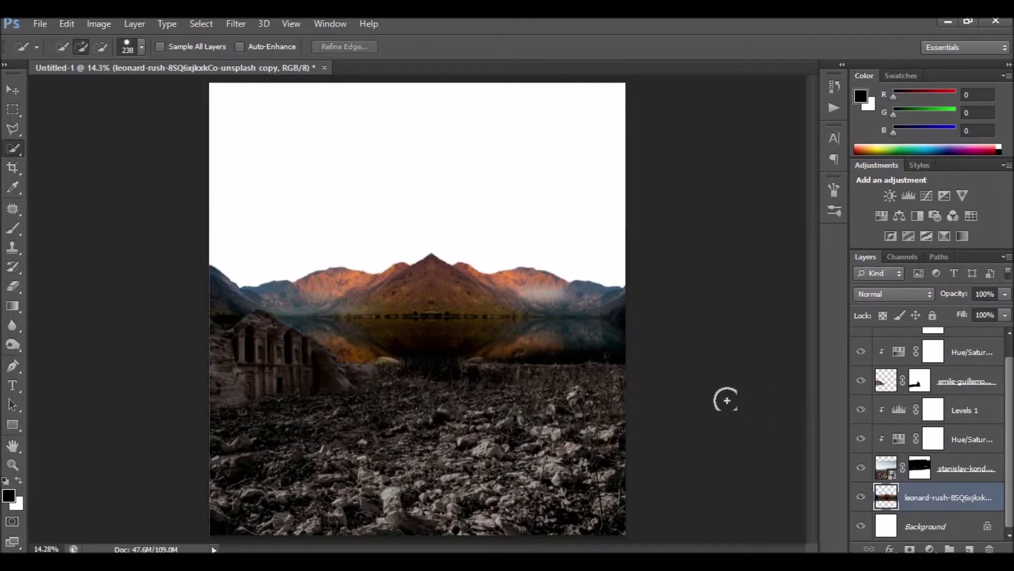
pyautogui.press('v')
pyautogui.moveTo(478, 306); pyautogui.dragTo(478, 356)
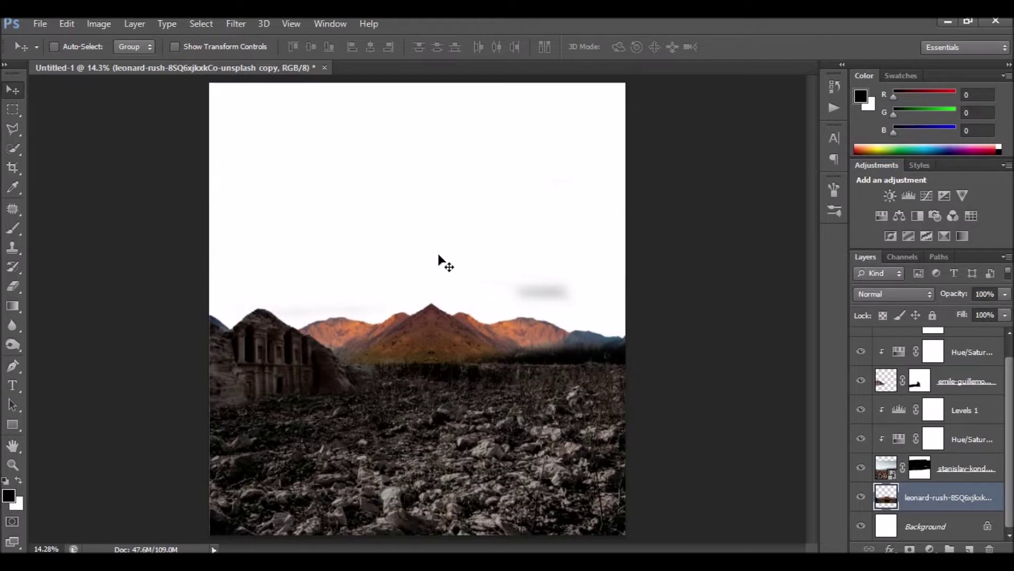
# - Add a Hue/Saturation adjustment with saturation around -84
pyautogui.click(929, 549)
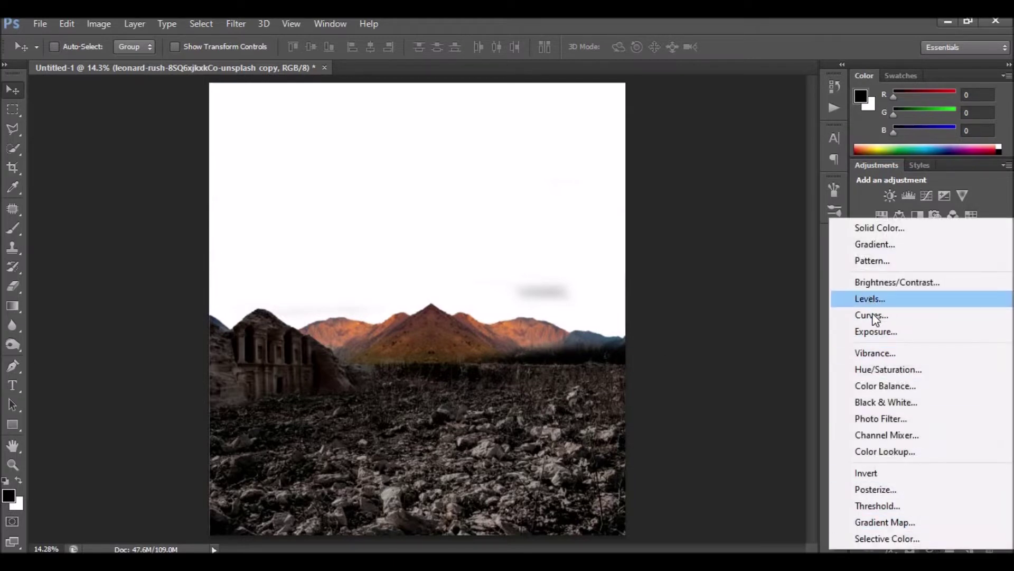
pyautogui.click(879, 370)
pyautogui.moveTo(687, 284); pyautogui.dragTo(613, 285)
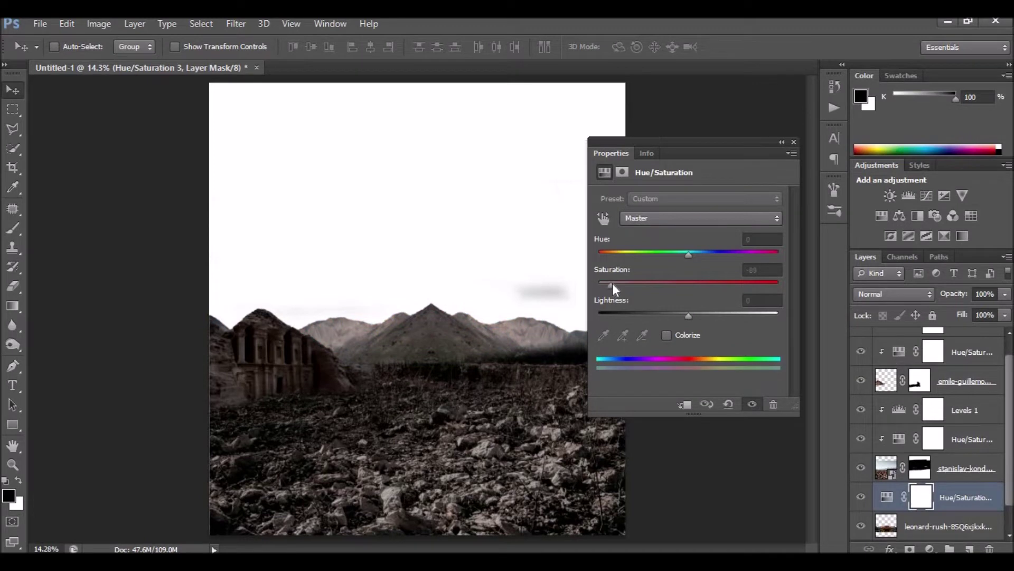
# - Add a Levels adjustment clipped to the mountains: black 57, midtones 0.54, output white 184
pyautogui.click(929, 549)
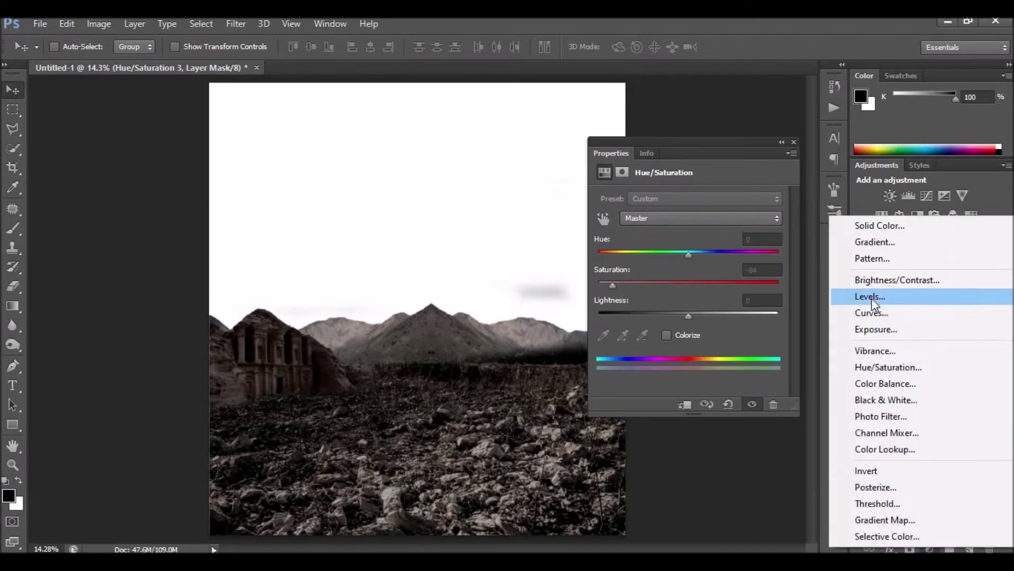
pyautogui.click(858, 295)
pyautogui.moveTo(629, 306); pyautogui.dragTo(653, 306)
pyautogui.moveTo(717, 306); pyautogui.dragTo(740, 306)
pyautogui.moveTo(773, 350); pyautogui.dragTo(735, 351)
pyautogui.click(684, 404)
pyautogui.scroll(-2, 919, 493)
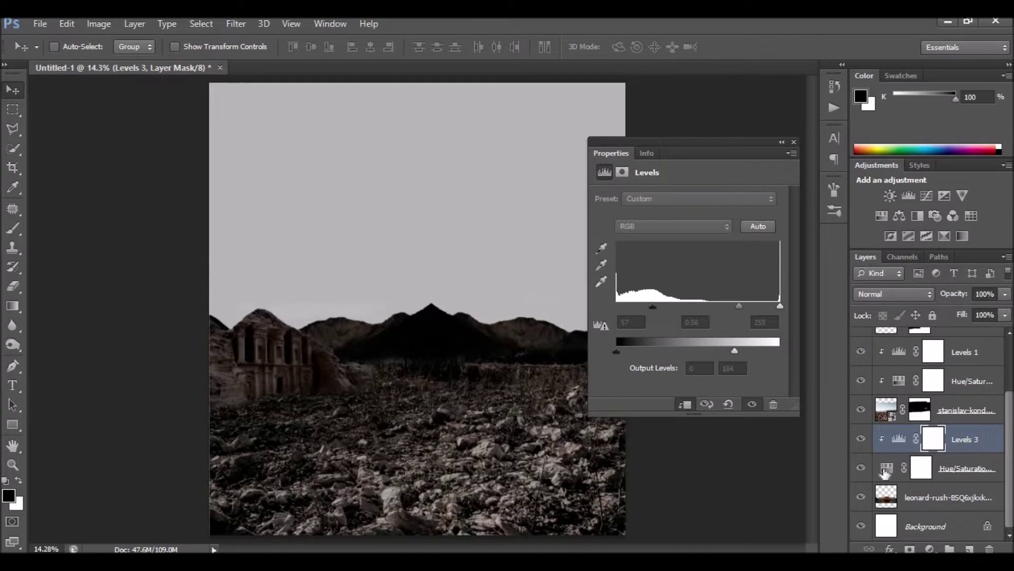
# - Clip the Hue/Saturation to the mountains and fine-tune the Levels output white
pyautogui.click(886, 470)
pyautogui.click(685, 405)
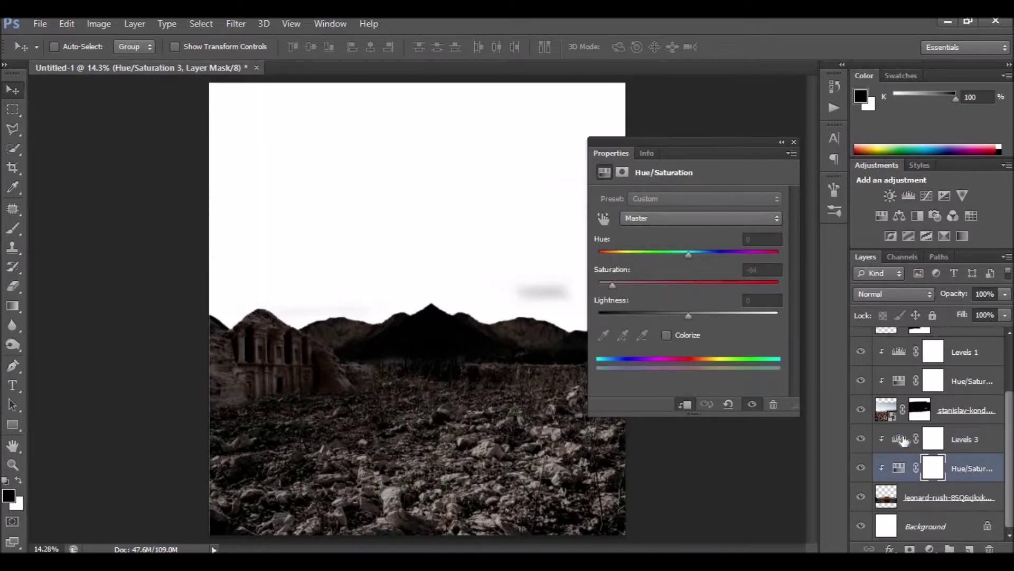
pyautogui.click(909, 441)
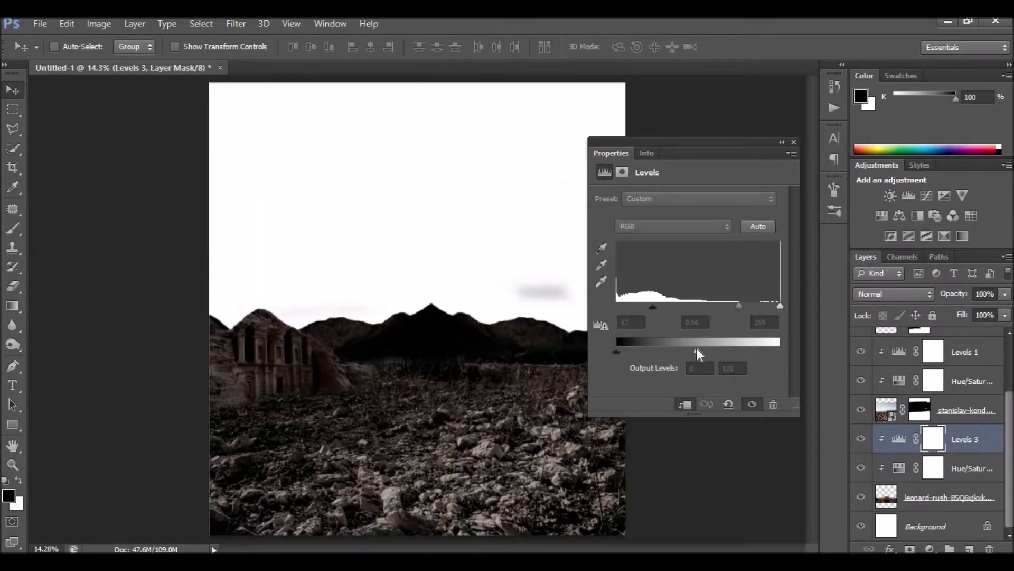
pyautogui.moveTo(704, 350); pyautogui.dragTo(712, 355)
pyautogui.click(794, 142)
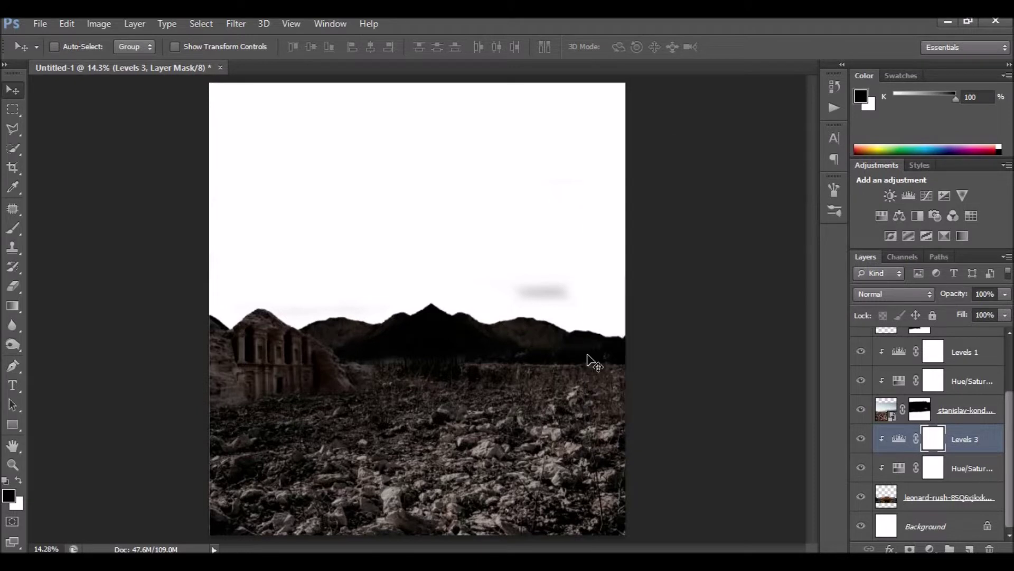
pyautogui.keyDown('ctrl'); pyautogui.click(508, 341); pyautogui.keyUp('ctrl')
pyautogui.keyDown('ctrl'); pyautogui.click(559, 406); pyautogui.keyUp('ctrl')
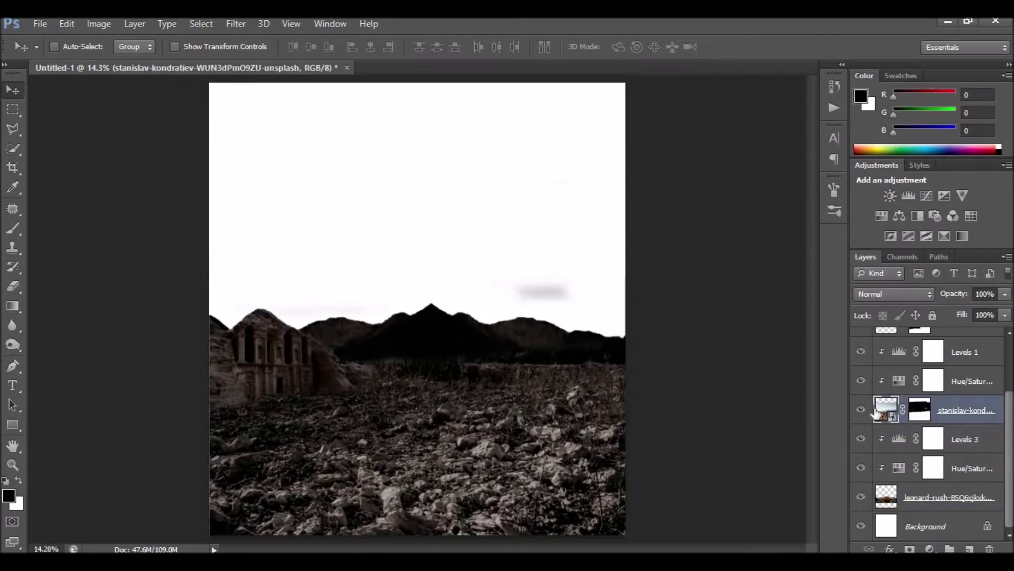
# - Target the rocky field mask and nudge the temple layer up and to the left
pyautogui.click(919, 410)
pyautogui.click(13, 228)
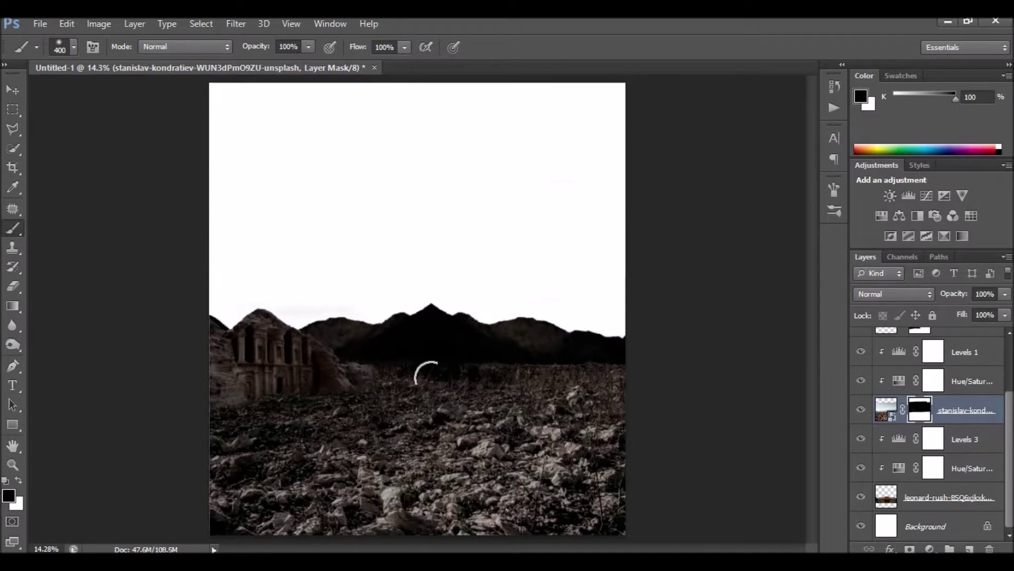
pyautogui.click(12, 90)
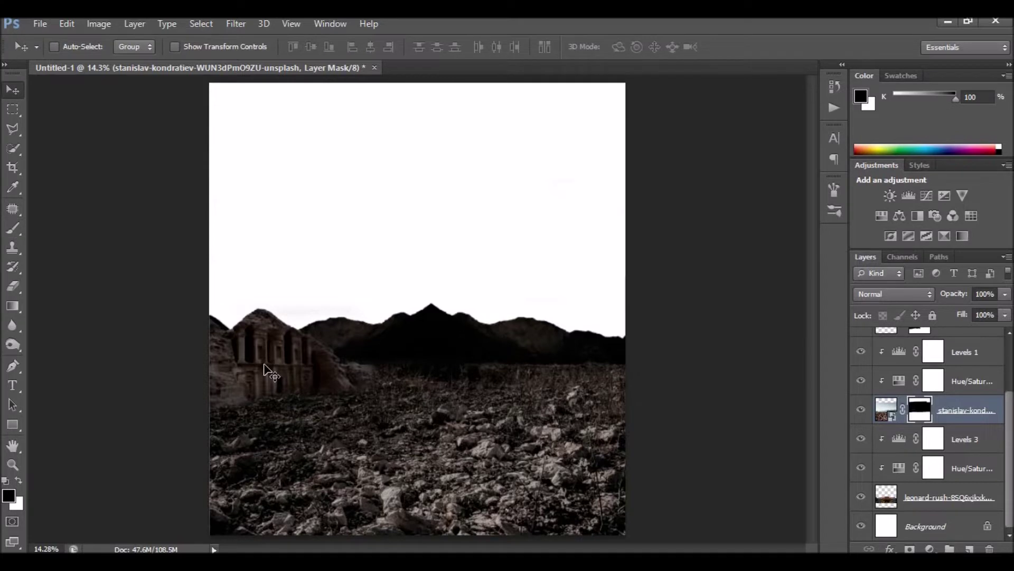
pyautogui.keyDown('ctrl'); pyautogui.click(262, 362); pyautogui.keyUp('ctrl')
pyautogui.moveTo(261, 362); pyautogui.dragTo(265, 355)
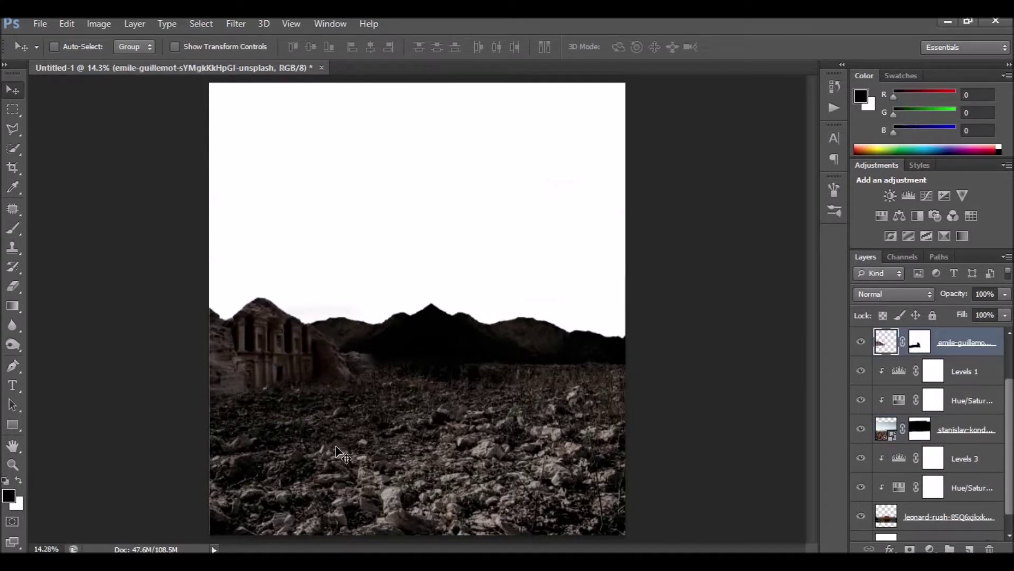
# - Paint black on the masks to blend the ground and the temple's lower right edge
pyautogui.press('b')
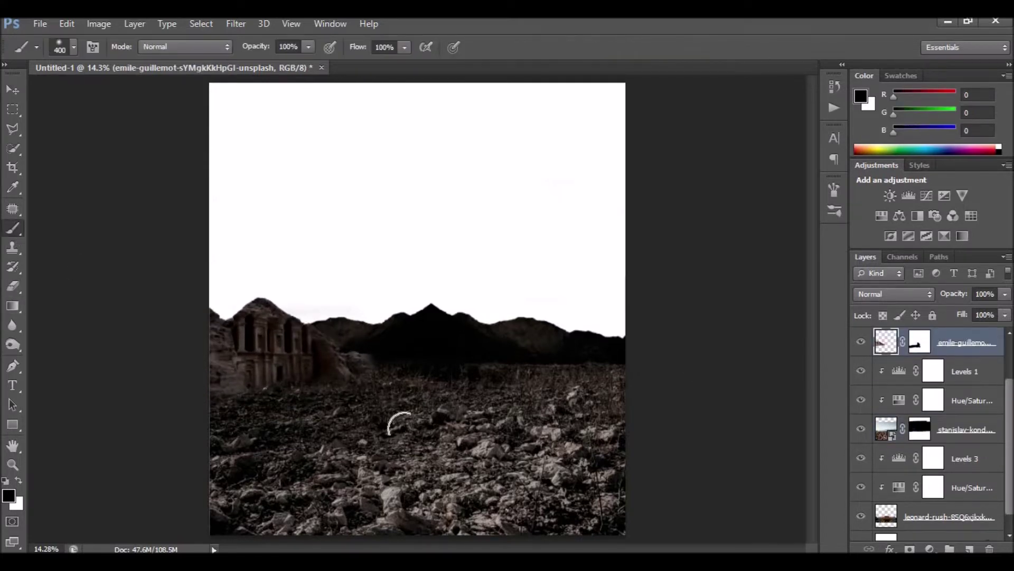
pyautogui.moveTo(374, 345); pyautogui.dragTo(392, 435)
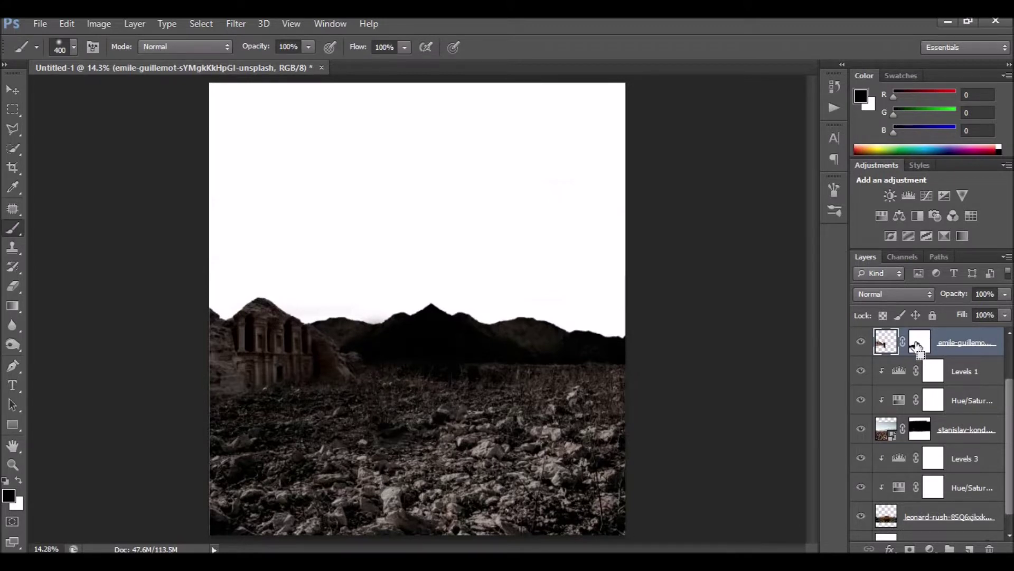
pyautogui.click(919, 345)
pyautogui.moveTo(376, 344); pyautogui.dragTo(381, 320)
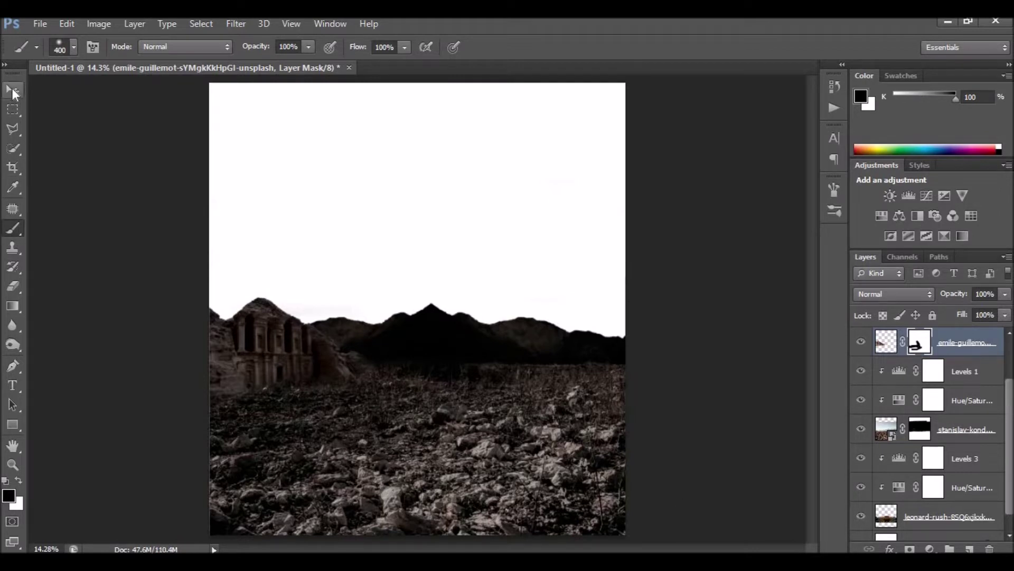
# - Select the topmost Levels 2 adjustment layer
pyautogui.click(13, 91)
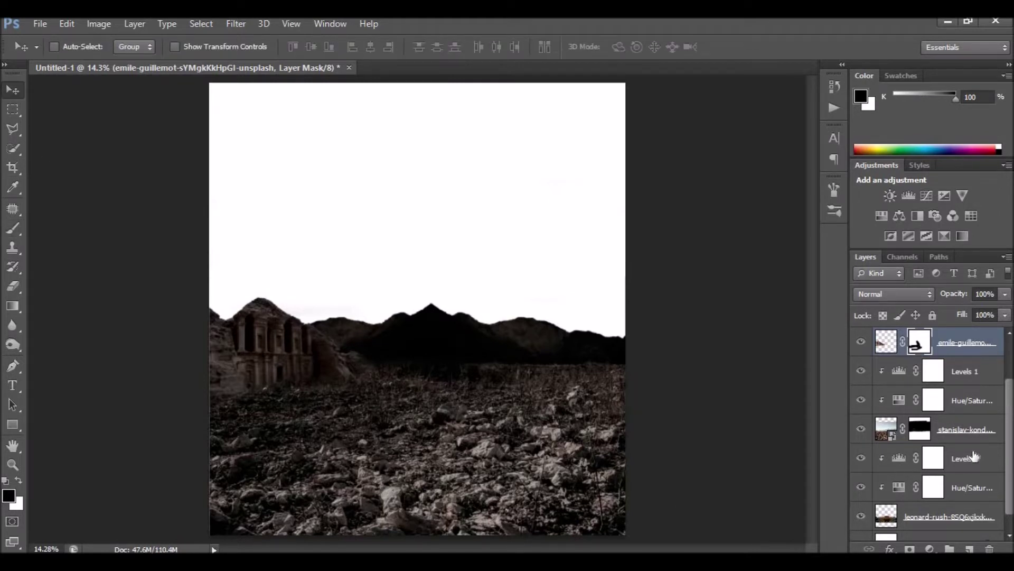
pyautogui.scroll(1, 930, 441)
pyautogui.scroll(1, 902, 433)
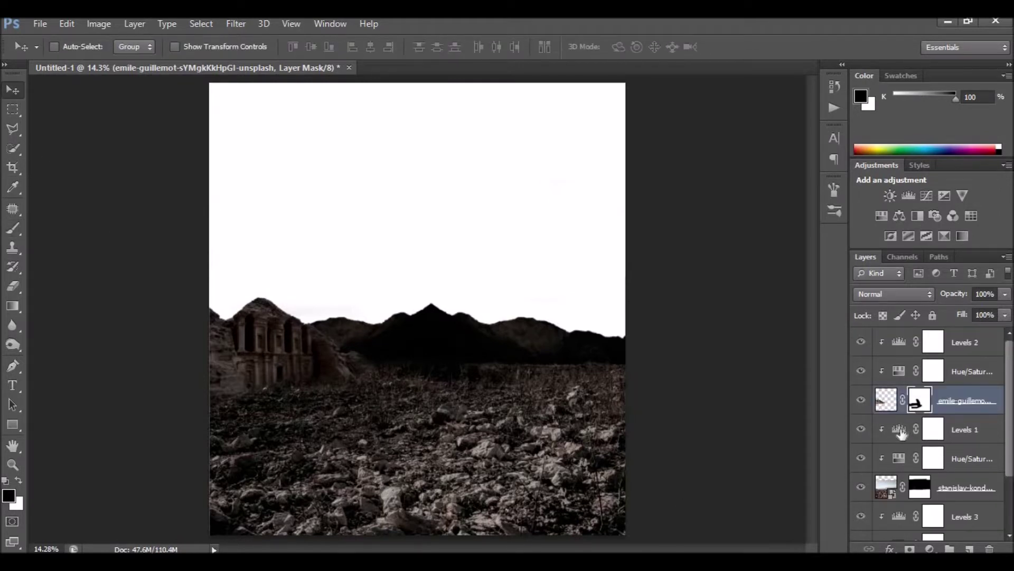
pyautogui.click(891, 347)
pyautogui.click(41, 23)
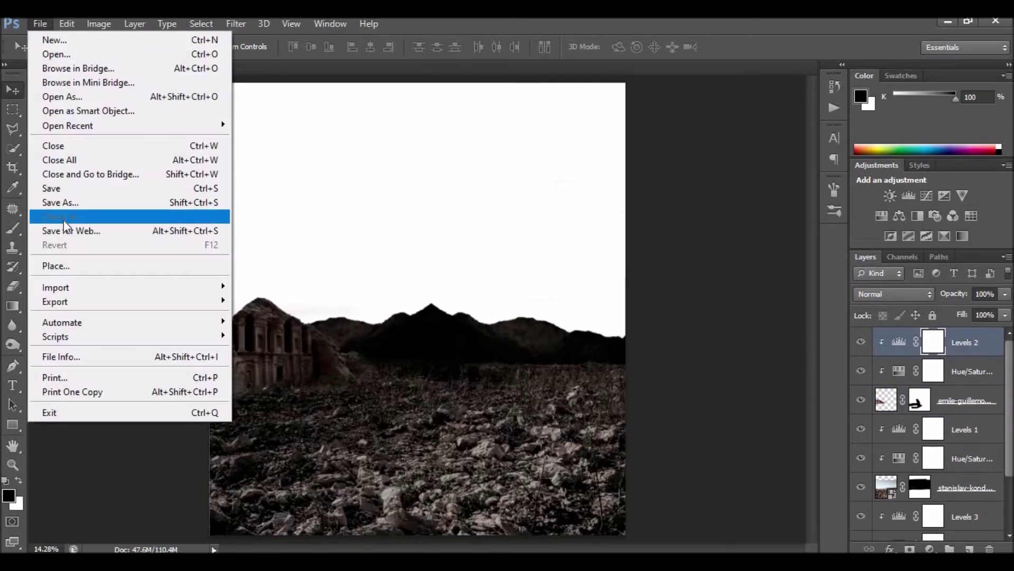
# - Open the nathalie-spehner dog photo and zoom in on the dog to trace it with the Pen
pyautogui.click(56, 54)
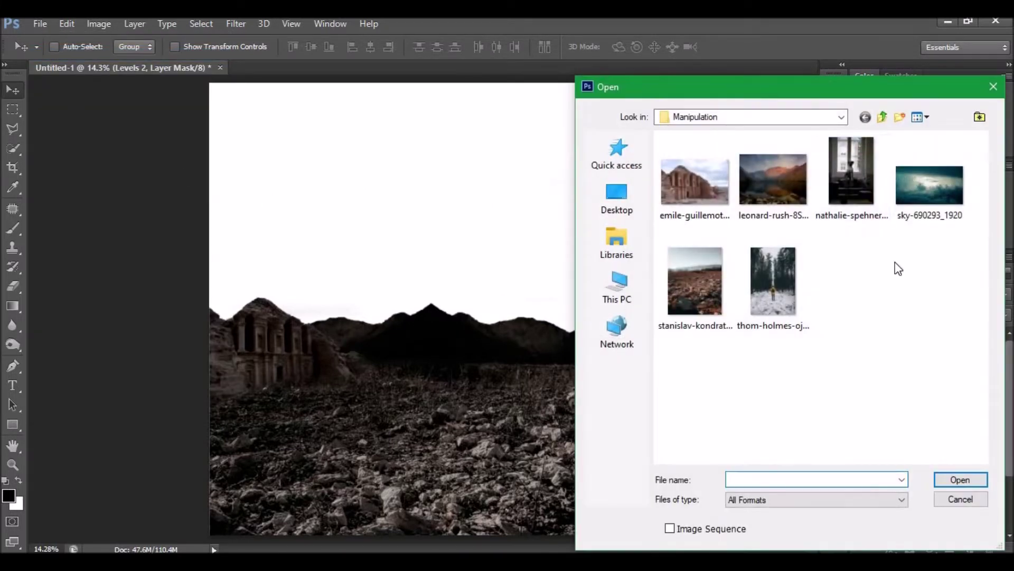
pyautogui.click(854, 167)
pyautogui.click(973, 477)
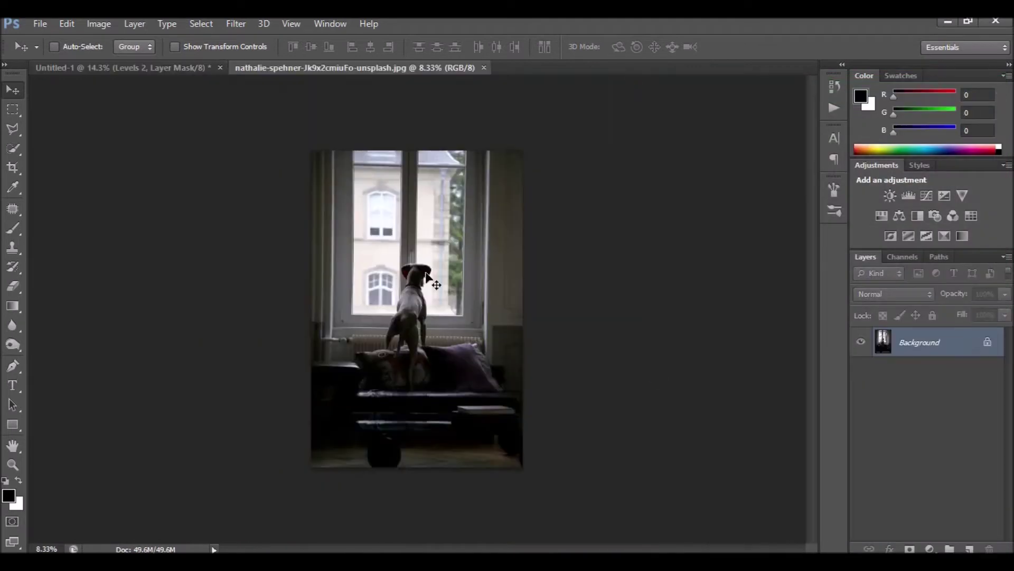
pyautogui.click(13, 464)
pyautogui.moveTo(373, 271); pyautogui.dragTo(384, 270)
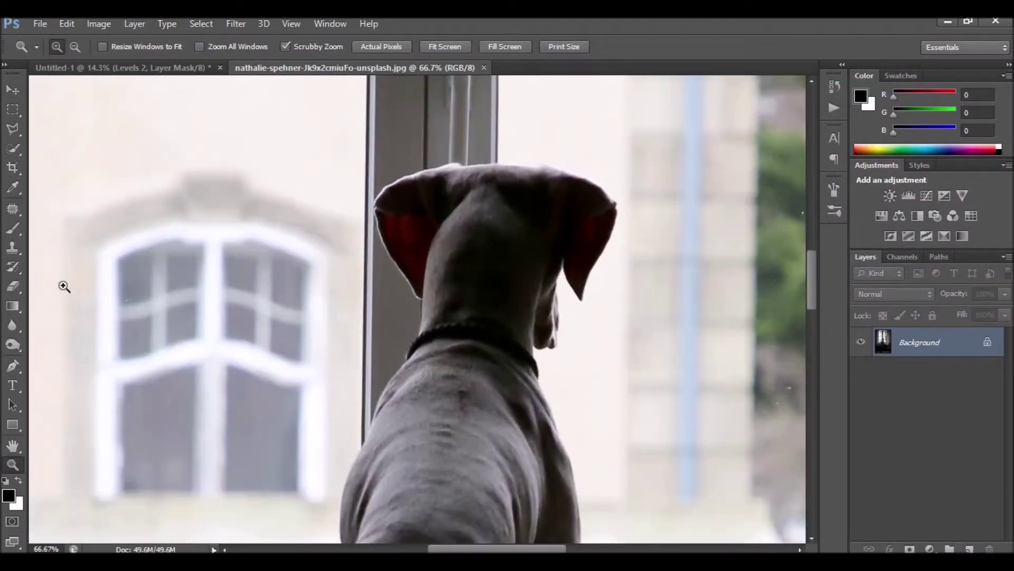
pyautogui.click(10, 376)
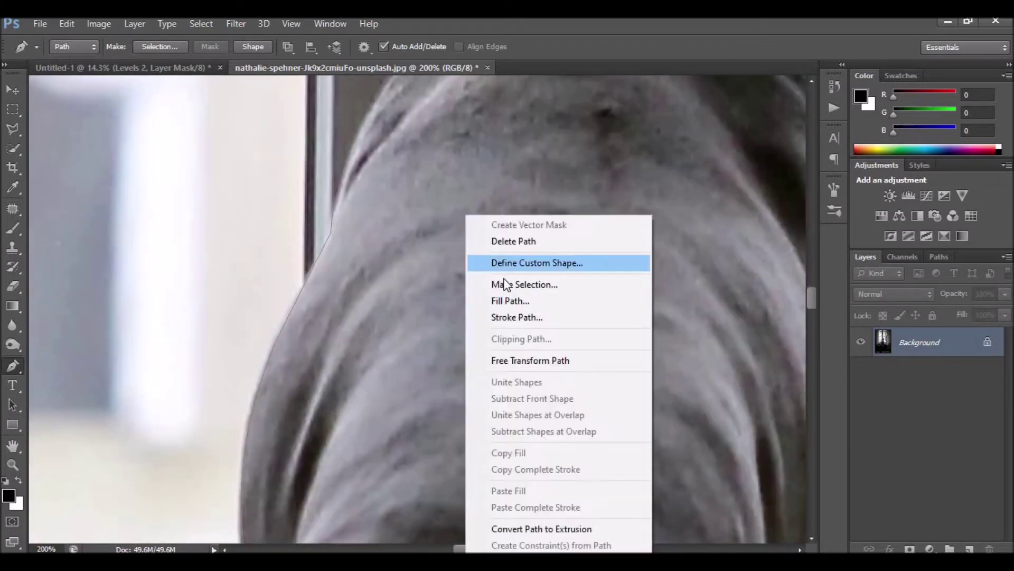
# - Drag the traced dog into Untitled-1 and scale it down to about 74.5%
pyautogui.press('v')
pyautogui.hotkey('ctrl', '0')
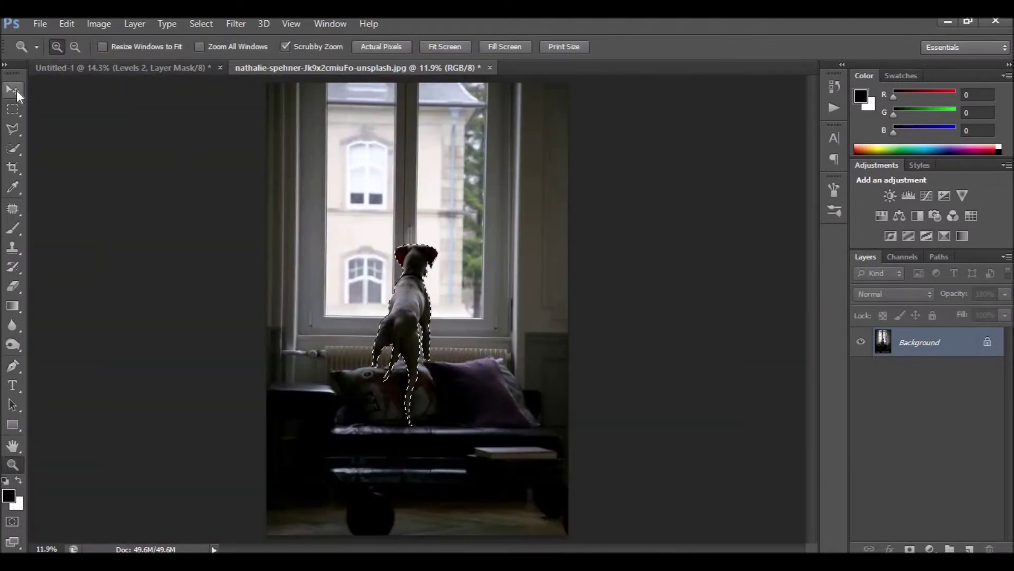
pyautogui.moveTo(400, 289)
pyautogui.mouseDown()
pyautogui.moveTo(428, 446)
pyautogui.moveTo(409, 438)
pyautogui.mouseUp()
pyautogui.hotkey('ctrl', 't')
pyautogui.moveTo(430, 367)
pyautogui.mouseDown()
pyautogui.moveTo(400, 416)
pyautogui.moveTo(407, 421)
pyautogui.mouseUp()
pyautogui.moveTo(392, 463)
pyautogui.mouseDown()
pyautogui.moveTo(460, 464)
pyautogui.moveTo(357, 467)
pyautogui.mouseUp()
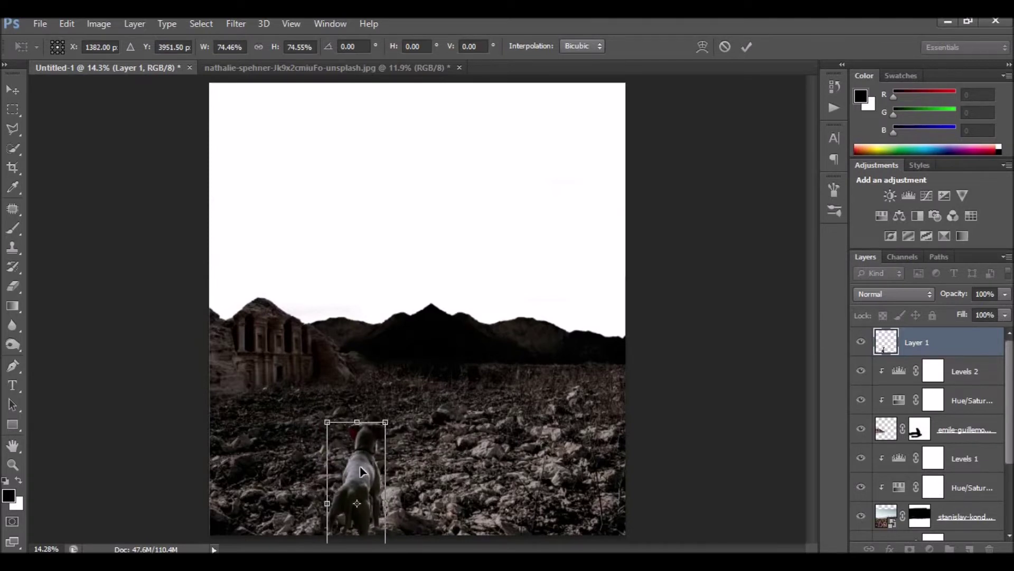
# - Shrink the dog a little more, reposition it, and commit the transform
pyautogui.moveTo(358, 464); pyautogui.dragTo(359, 460)
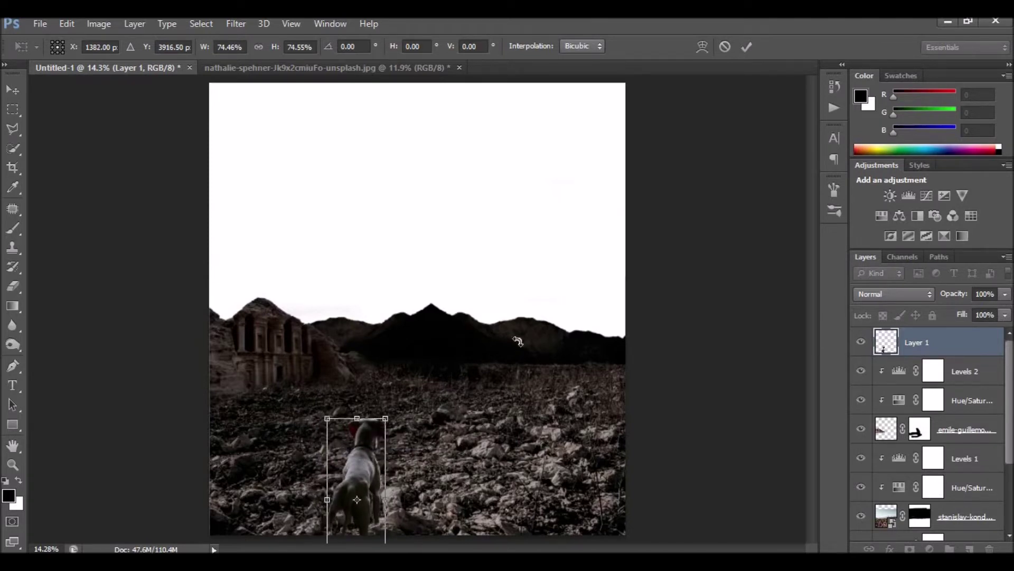
pyautogui.moveTo(392, 412); pyautogui.dragTo(384, 422)
pyautogui.moveTo(374, 495); pyautogui.dragTo(371, 498)
pyautogui.click(747, 46)
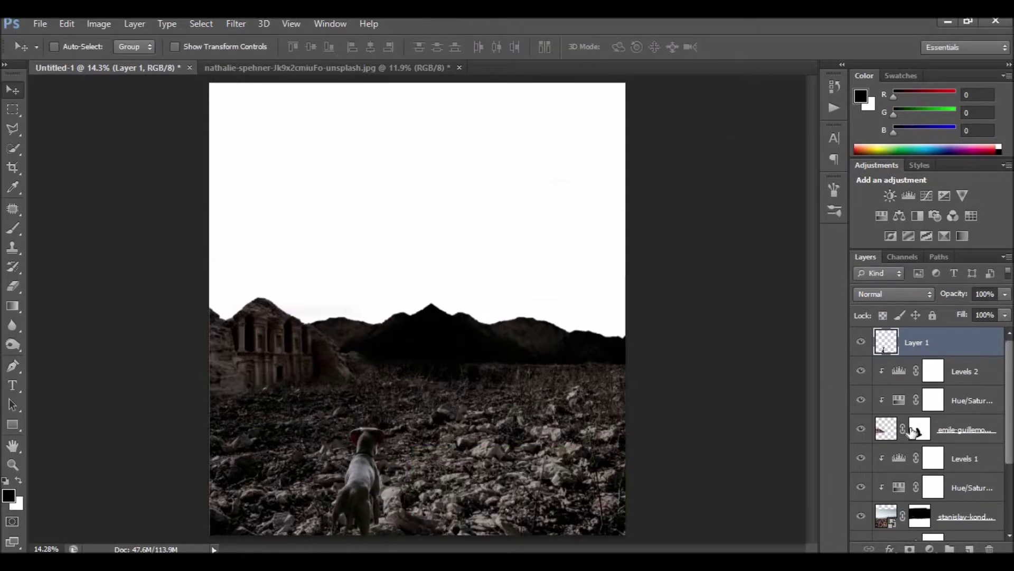
# - Add a Levels adjustment clipped to the dog: input black 20, output white 128, then target its mask
pyautogui.click(934, 548)
pyautogui.click(889, 293)
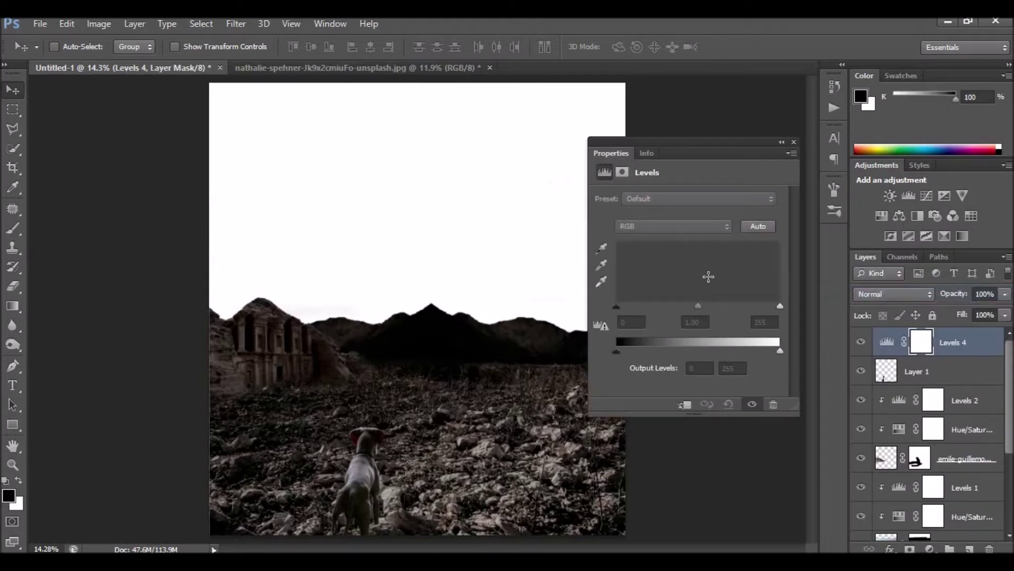
pyautogui.moveTo(618, 306); pyautogui.dragTo(628, 306)
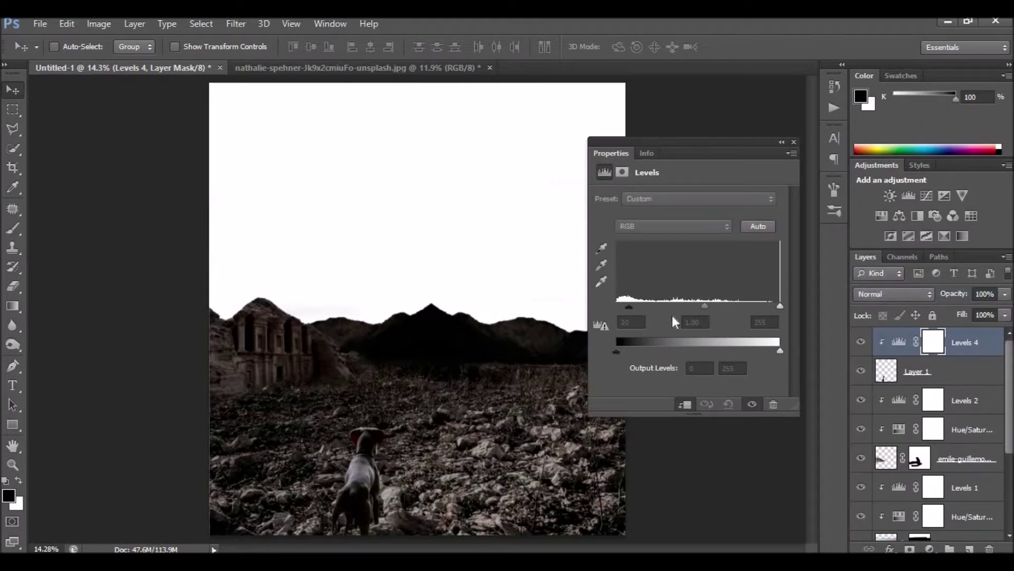
pyautogui.moveTo(774, 350); pyautogui.dragTo(698, 350)
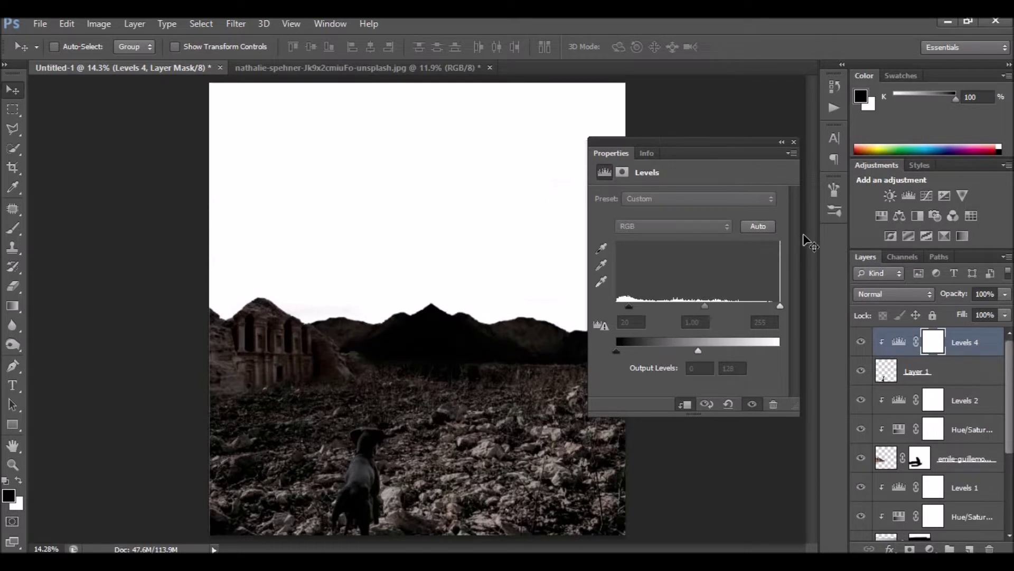
pyautogui.click(931, 346)
pyautogui.press('b')
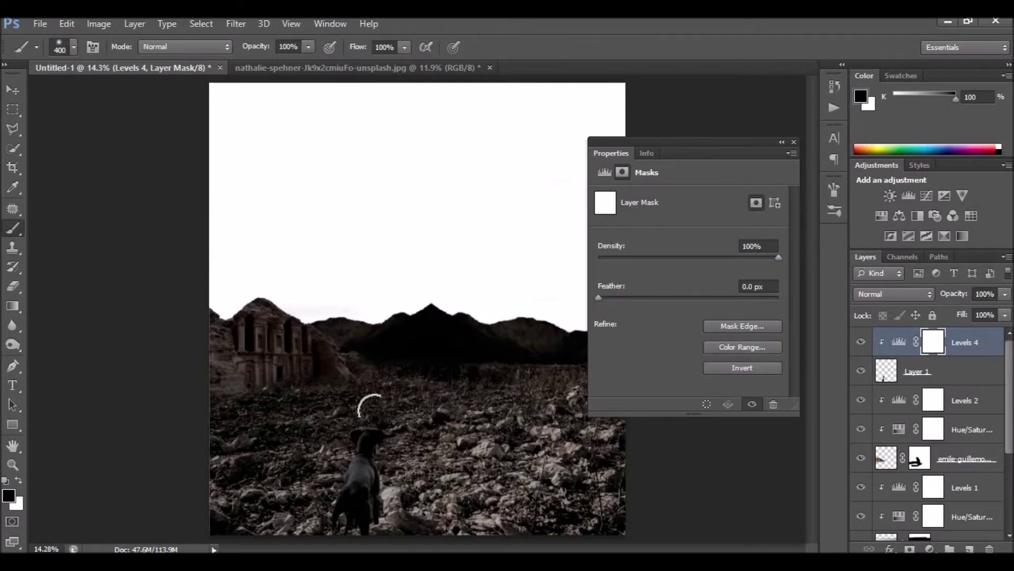
pyautogui.click(794, 141)
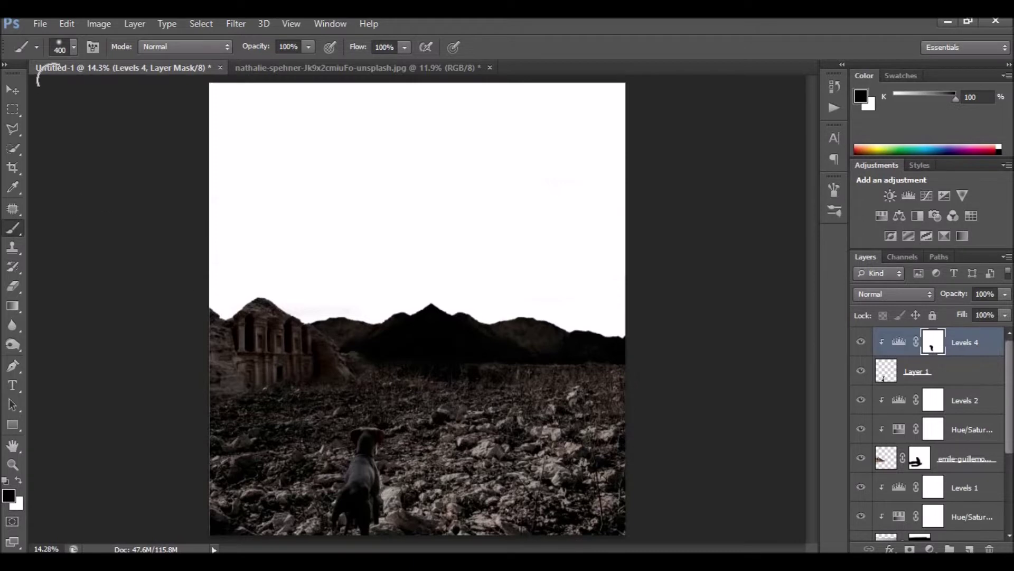
pyautogui.click(37, 24)
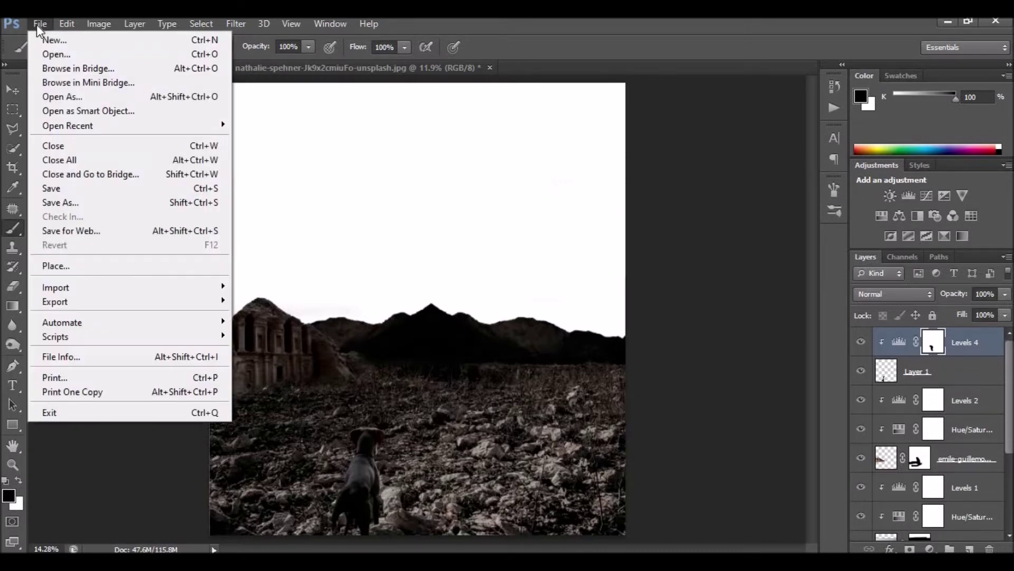
# - Place the thom-holmes snowy forest photo, scaled down and positioned on the canvas
pyautogui.click(69, 263)
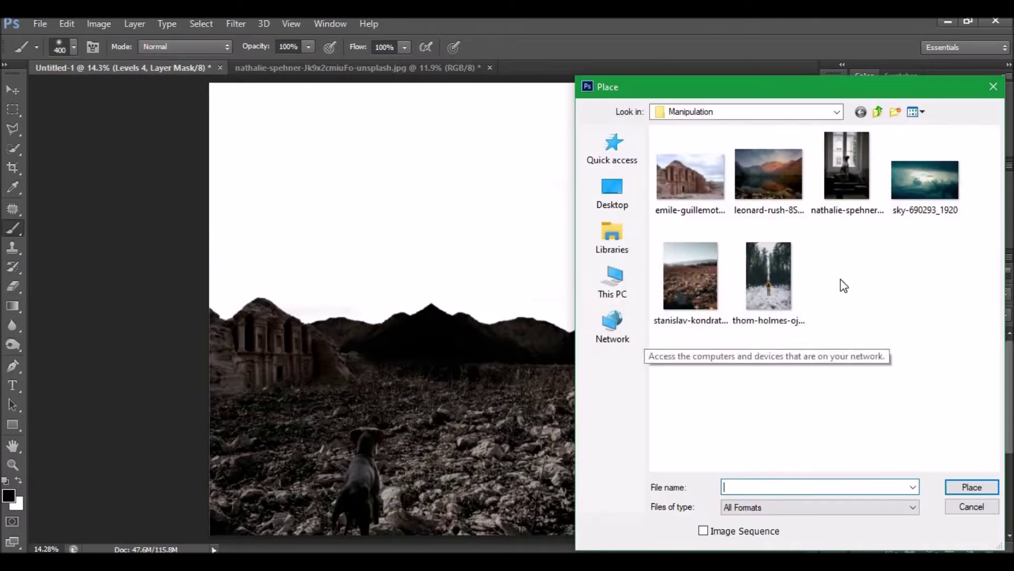
pyautogui.doubleClick(777, 264)
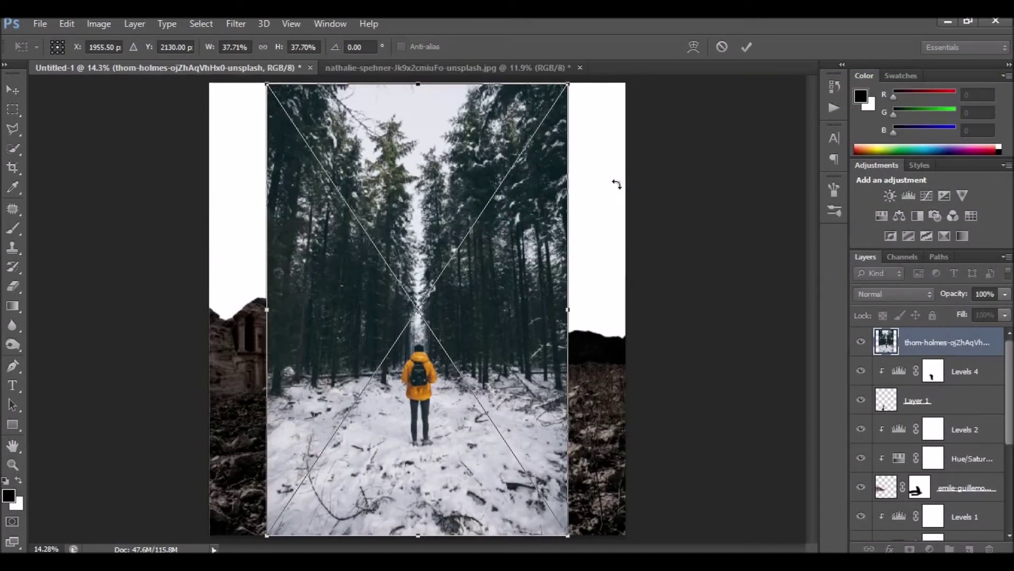
pyautogui.moveTo(565, 84); pyautogui.dragTo(562, 113)
pyautogui.moveTo(445, 296); pyautogui.dragTo(463, 292)
pyautogui.click(747, 47)
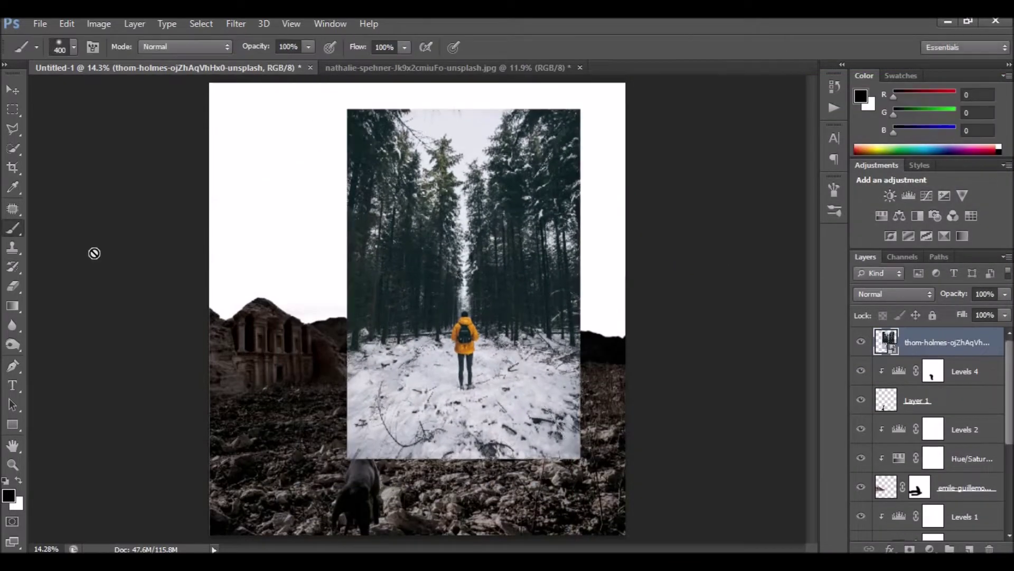
# - Quick-select the hiker's hat, jacket, backpack and legs
pyautogui.click(13, 464)
pyautogui.click(487, 370)
pyautogui.moveTo(486, 370); pyautogui.dragTo(528, 370)
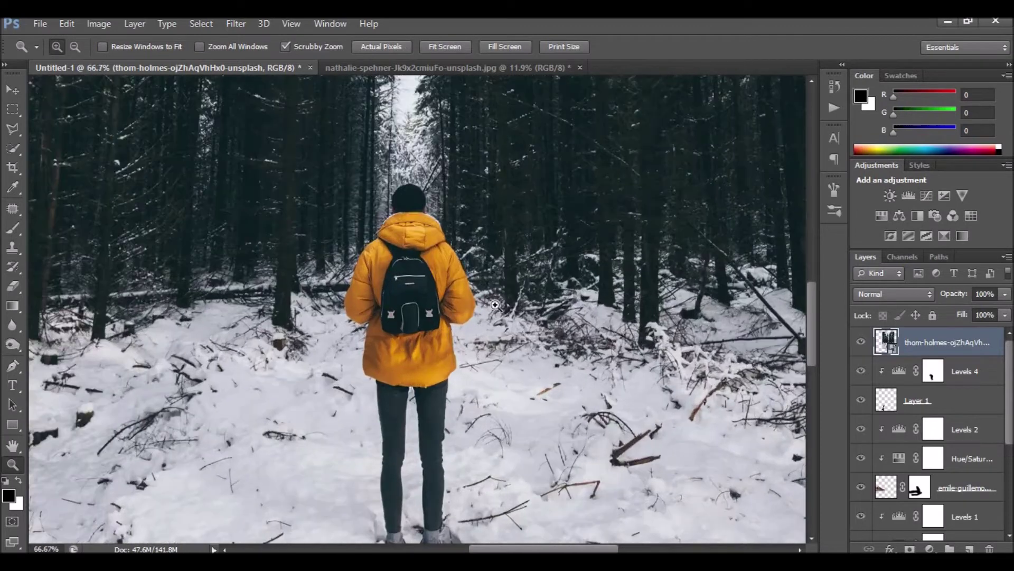
pyautogui.rightClick(12, 149)
pyautogui.click(90, 145)
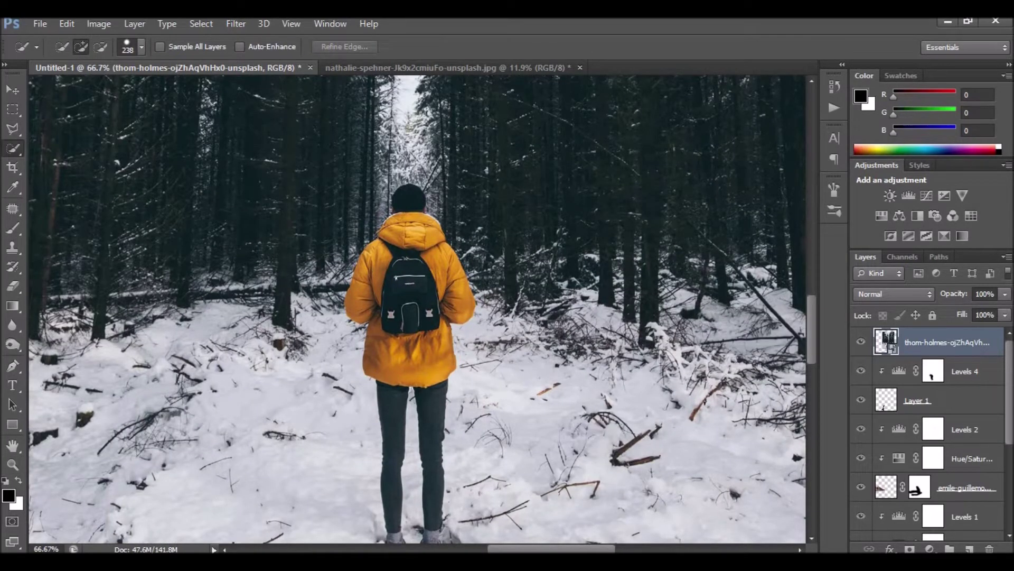
pyautogui.press('[')
pyautogui.moveTo(409, 202); pyautogui.dragTo(387, 275)
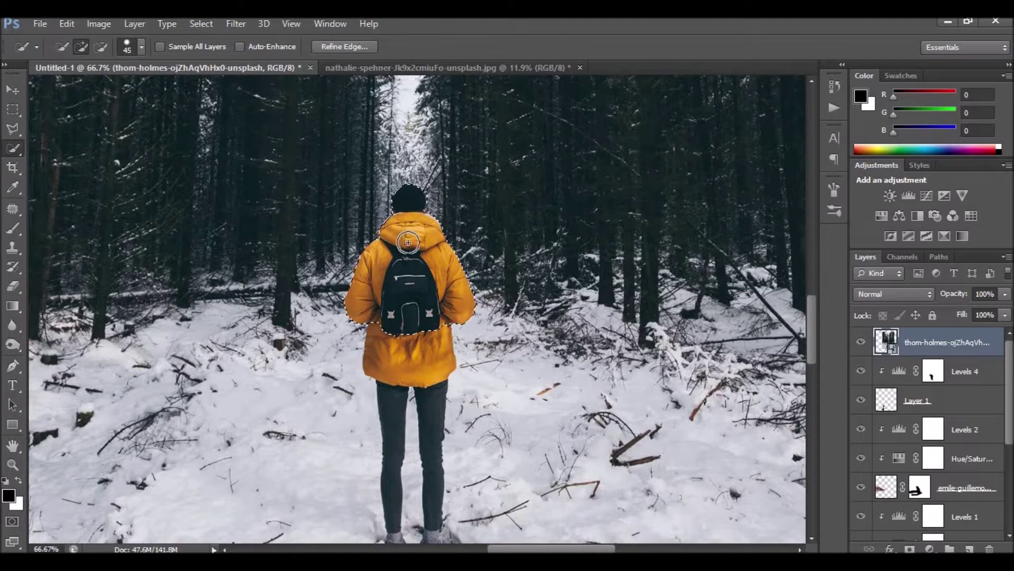
pyautogui.moveTo(407, 345)
pyautogui.mouseDown()
pyautogui.moveTo(391, 389)
pyautogui.moveTo(447, 407)
pyautogui.moveTo(455, 435)
pyautogui.mouseUp()
# - Subtract the snow around the boots from the selection and copy the hiker to a new layer
pyautogui.scroll(-1, 484, 447)
pyautogui.scroll(-2, 455, 433)
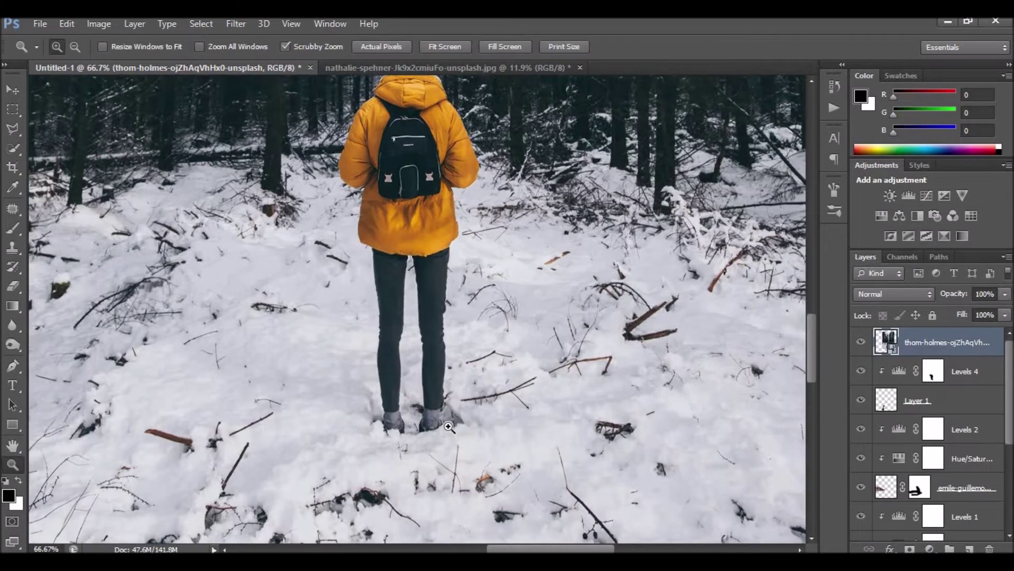
pyautogui.keyDown('ctrl'); pyautogui.click(450, 429); pyautogui.keyUp('ctrl')
pyautogui.keyDown('ctrl'); pyautogui.click(450, 429); pyautogui.keyUp('ctrl')
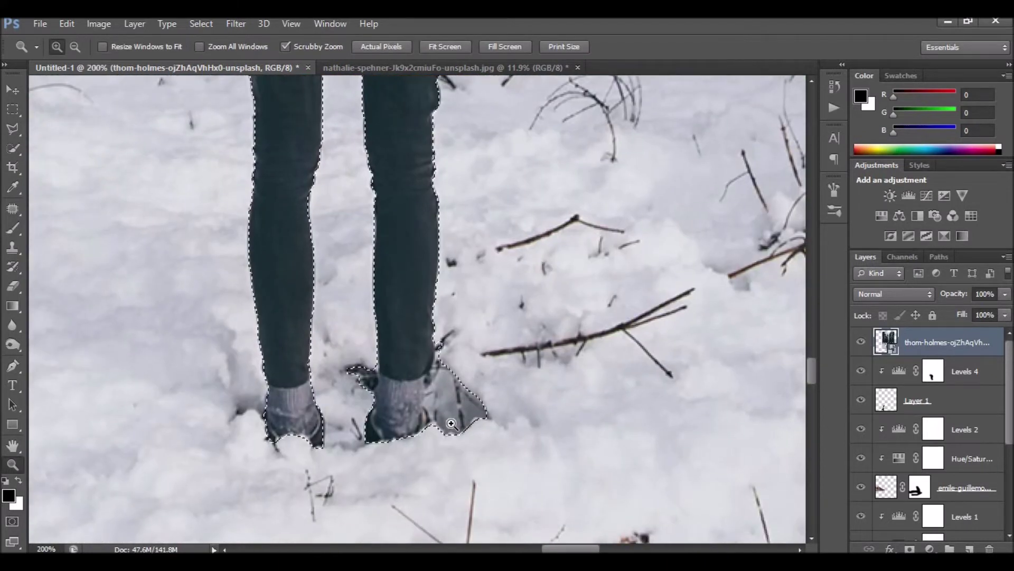
pyautogui.press('alt')
pyautogui.moveTo(455, 390); pyautogui.dragTo(481, 421)
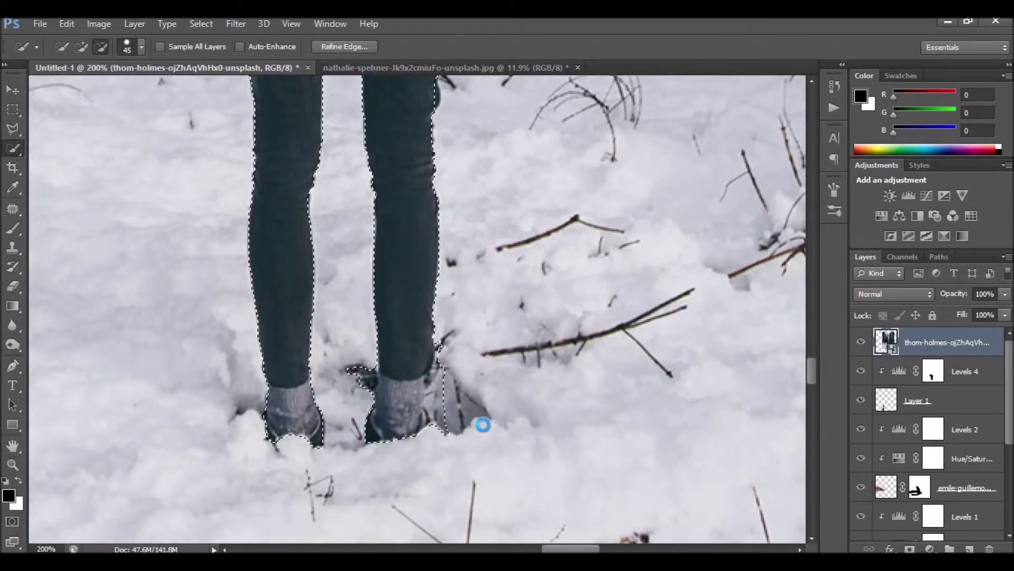
pyautogui.press('[')
pyautogui.press('[')
pyautogui.press('[')
pyautogui.moveTo(362, 377); pyautogui.dragTo(349, 416)
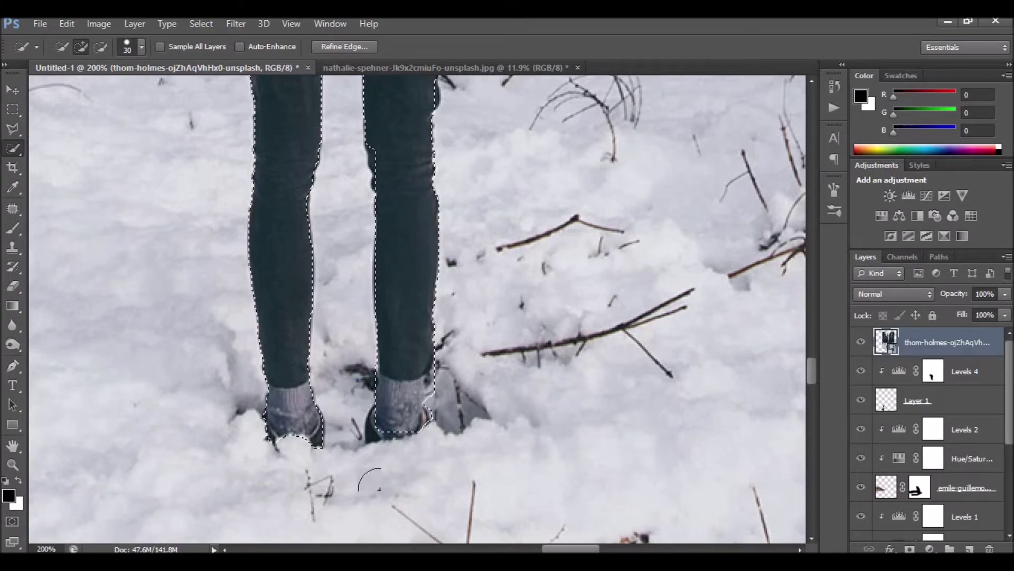
pyautogui.press('z')
pyautogui.hotkey('ctrl', '0')
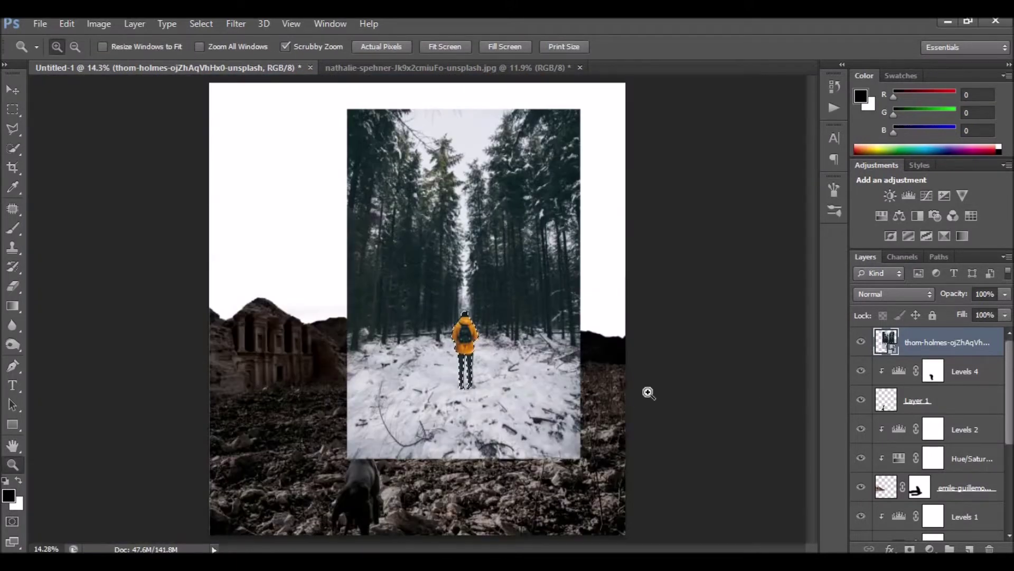
pyautogui.hotkey('ctrl', 'shift', 'alt', 'n')
# - Hide the forest photo and move the hiker right and down onto the rocky field
pyautogui.click(861, 371)
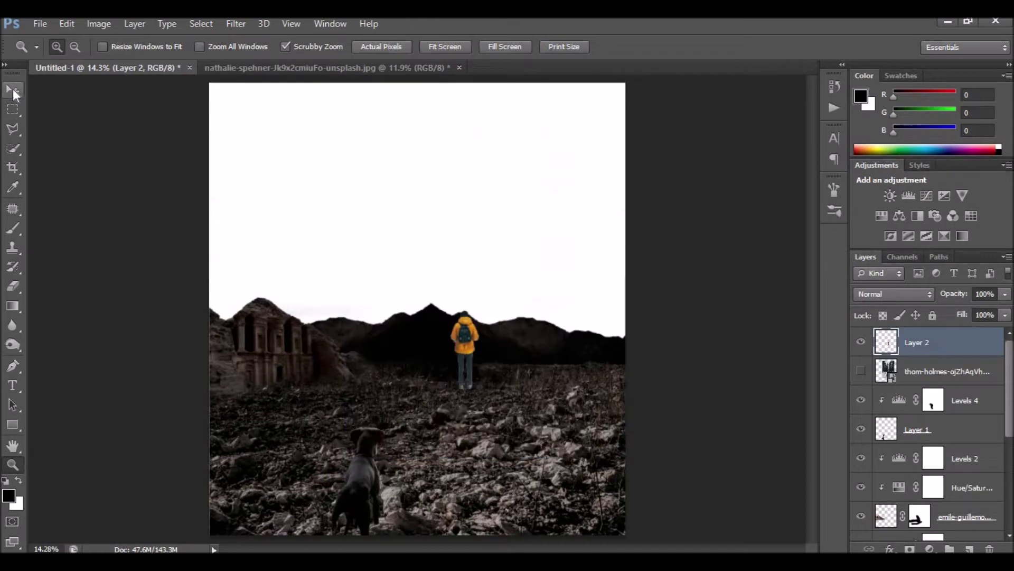
pyautogui.click(13, 90)
pyautogui.moveTo(464, 338)
pyautogui.mouseDown()
pyautogui.moveTo(491, 364)
pyautogui.moveTo(454, 395)
pyautogui.moveTo(496, 376)
pyautogui.mouseUp()
pyautogui.press('z')
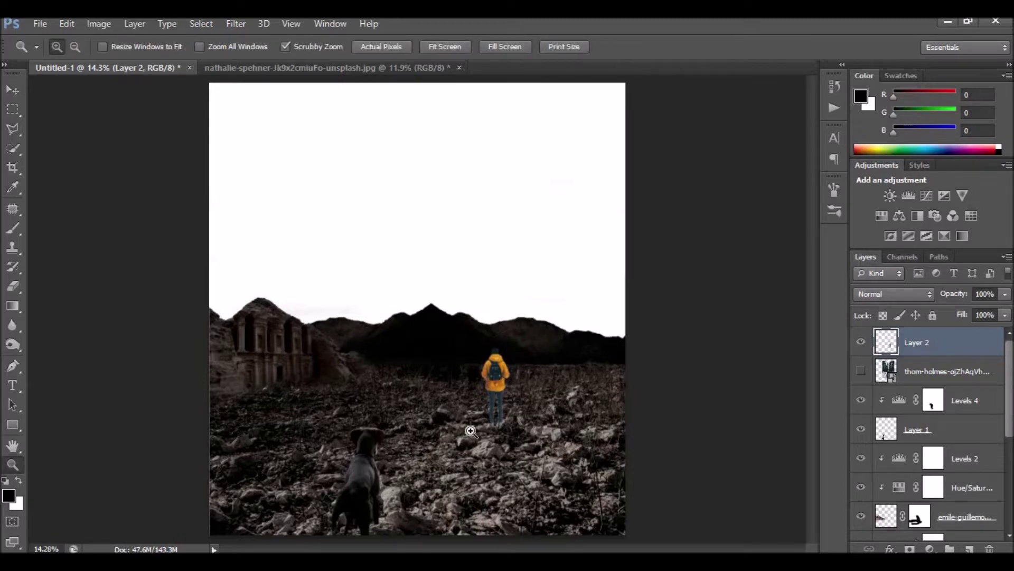
pyautogui.moveTo(470, 431); pyautogui.dragTo(164, 272)
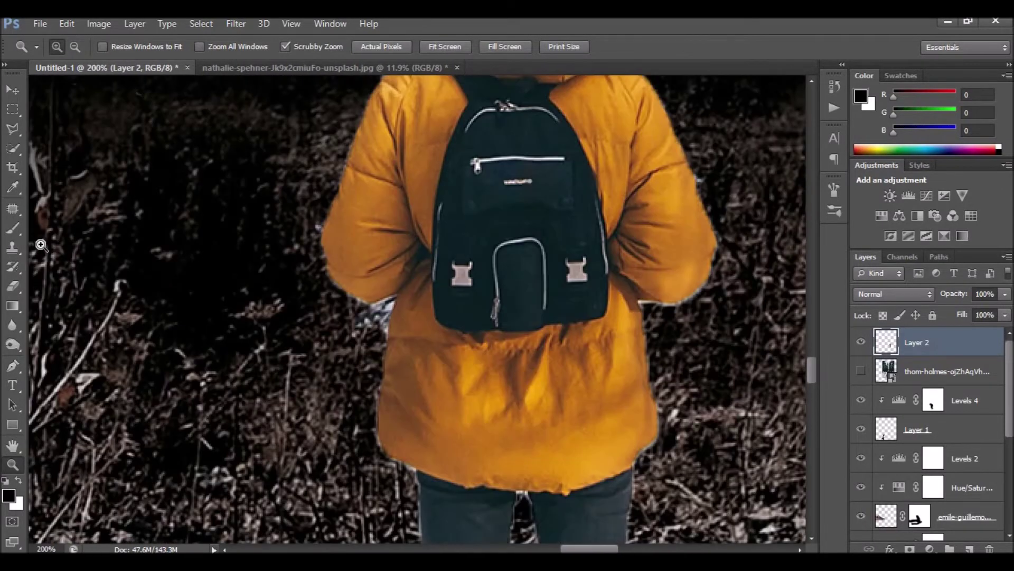
# - Erase the light fringe along the hiker's left arm, lower jacket edge and legs
pyautogui.click(13, 286)
pyautogui.moveTo(388, 303)
pyautogui.mouseDown()
pyautogui.moveTo(335, 287)
pyautogui.moveTo(322, 214)
pyautogui.mouseUp()
pyautogui.moveTo(388, 305); pyautogui.dragTo(370, 323)
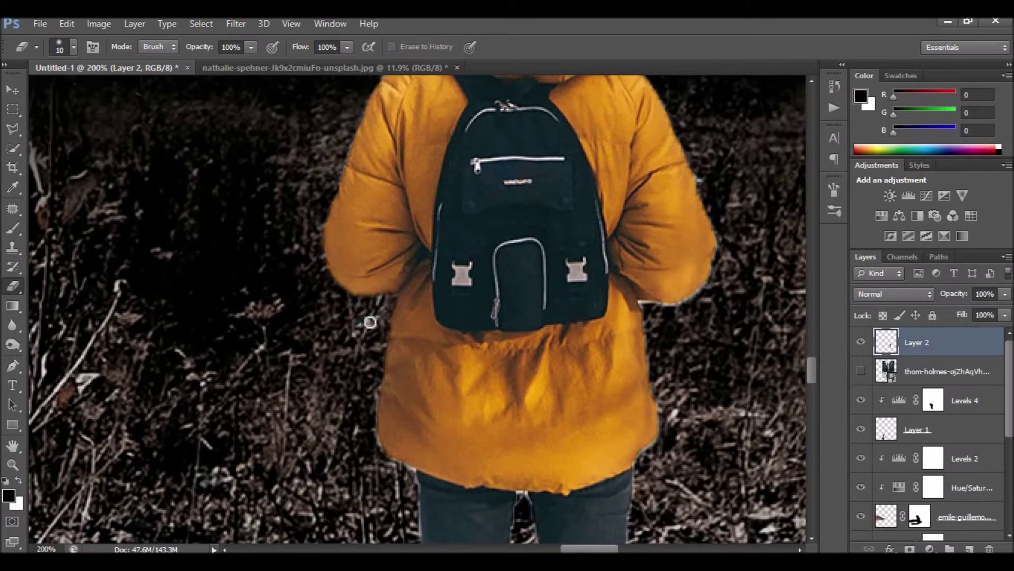
pyautogui.moveTo(383, 366); pyautogui.dragTo(414, 478)
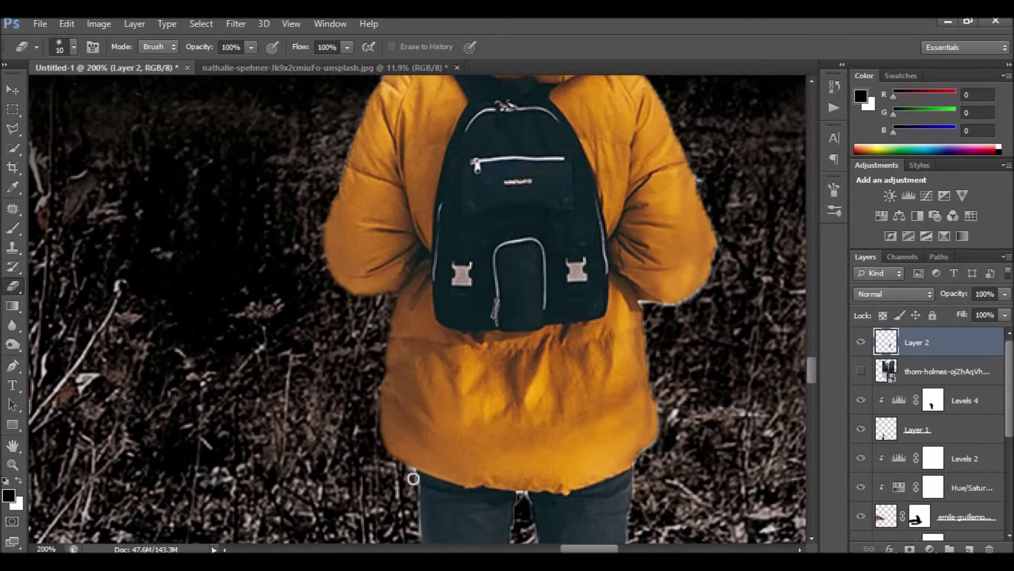
pyautogui.scroll(-3, 389, 342)
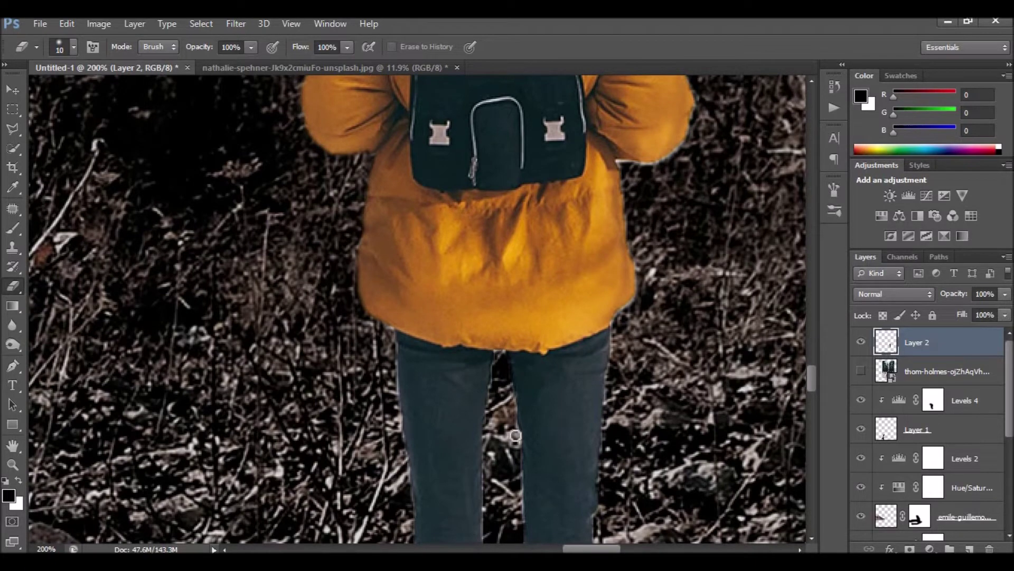
pyautogui.scroll(-5, 416, 209)
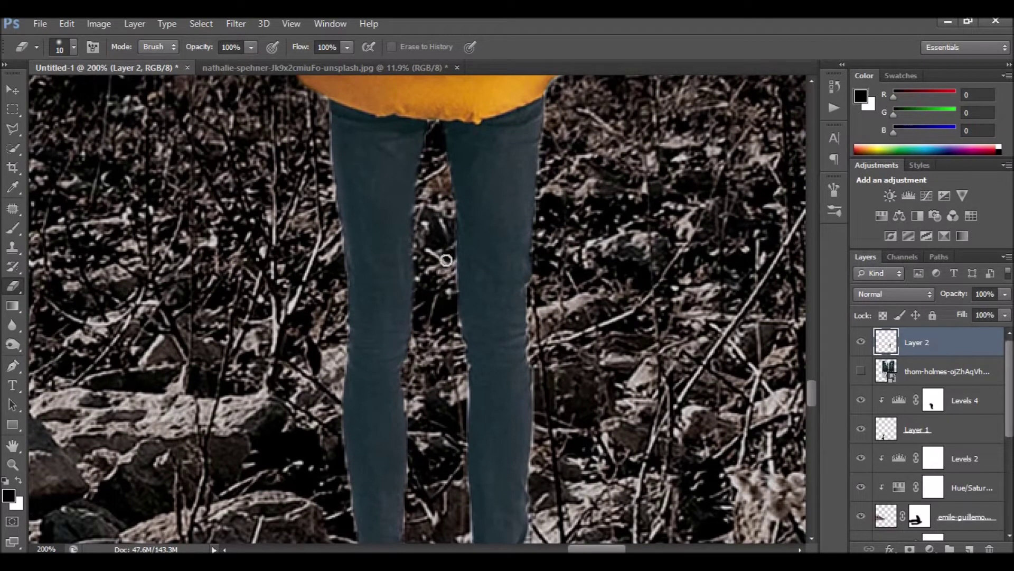
pyautogui.scroll(-3, 423, 219)
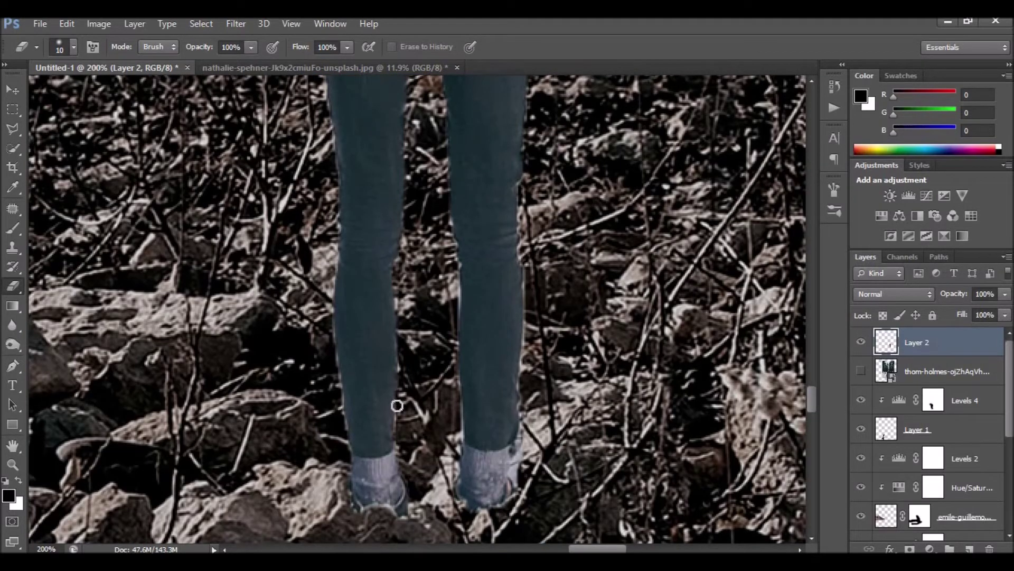
pyautogui.moveTo(331, 309); pyautogui.dragTo(338, 393)
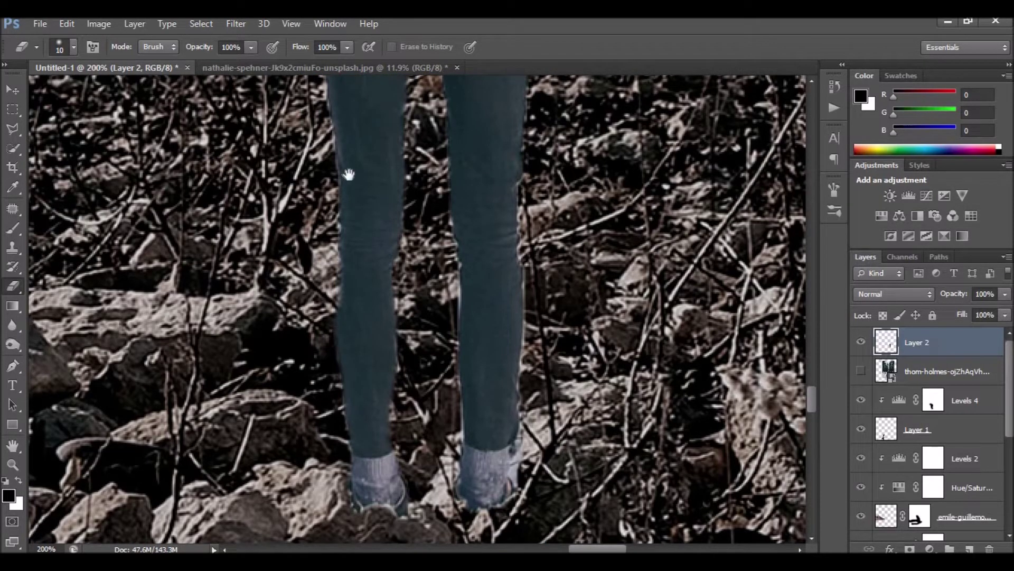
pyautogui.moveTo(348, 176); pyautogui.dragTo(364, 335)
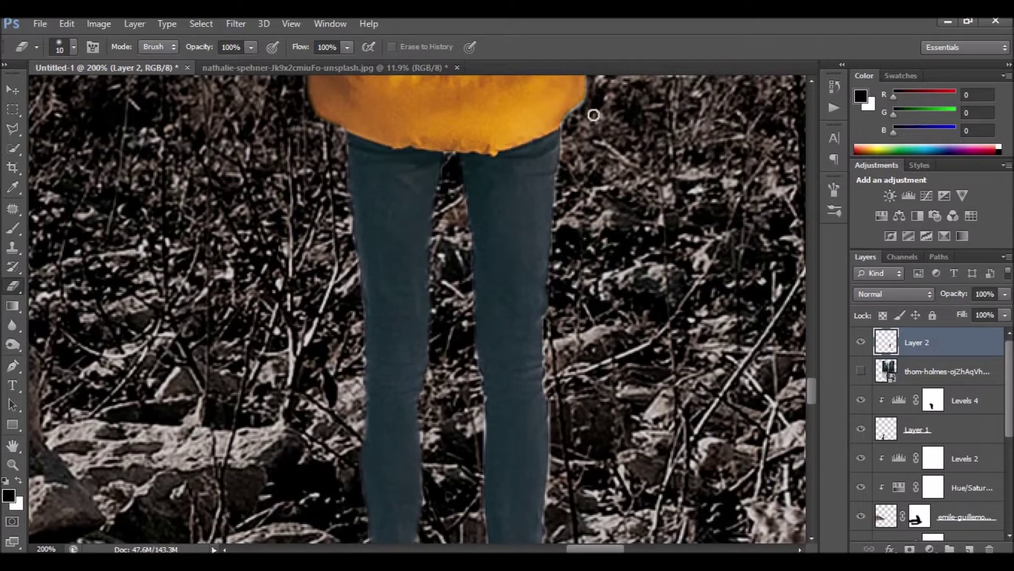
pyautogui.moveTo(564, 147); pyautogui.dragTo(548, 294)
pyautogui.moveTo(564, 494); pyautogui.dragTo(521, 341)
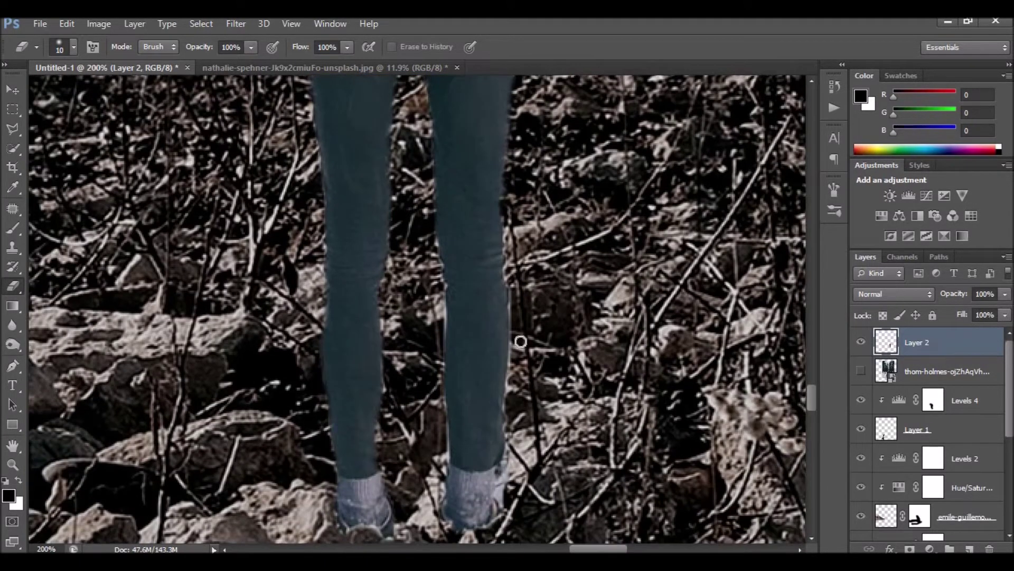
# - Erase the fringe down the right leg and the light halo around the shoes
pyautogui.keyDown('ctrl'); pyautogui.click(516, 275); pyautogui.keyUp('ctrl')
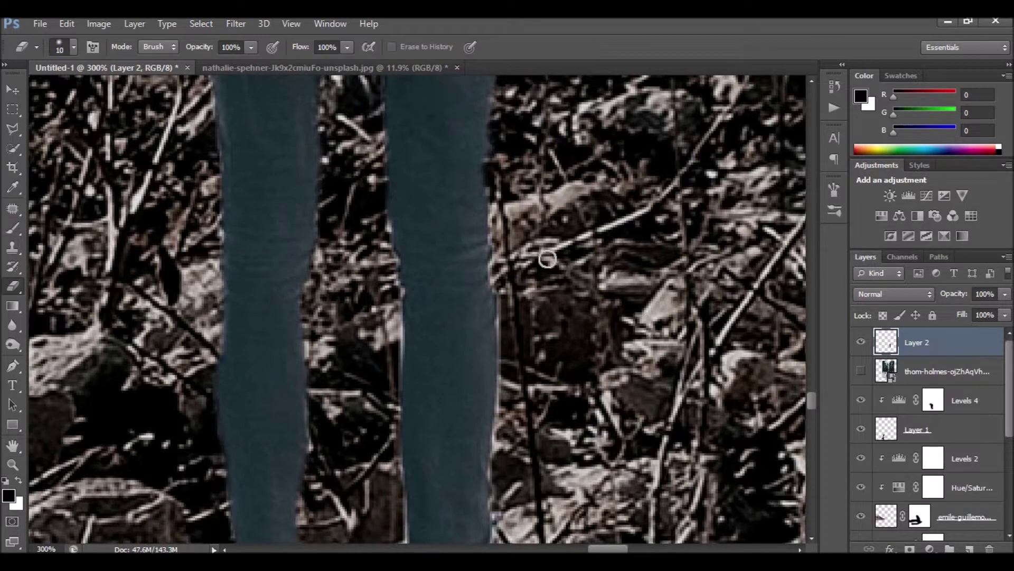
pyautogui.moveTo(501, 259); pyautogui.dragTo(500, 480)
pyautogui.moveTo(500, 481); pyautogui.dragTo(486, 296)
pyautogui.moveTo(486, 296)
pyautogui.mouseDown()
pyautogui.moveTo(478, 455)
pyautogui.moveTo(403, 452)
pyautogui.moveTo(386, 344)
pyautogui.moveTo(386, 127)
pyautogui.mouseUp()
pyautogui.moveTo(323, 492); pyautogui.dragTo(367, 360)
pyautogui.moveTo(264, 465)
pyautogui.mouseDown()
pyautogui.moveTo(229, 451)
pyautogui.moveTo(229, 419)
pyautogui.moveTo(290, 455)
pyautogui.moveTo(240, 423)
pyautogui.mouseUp()
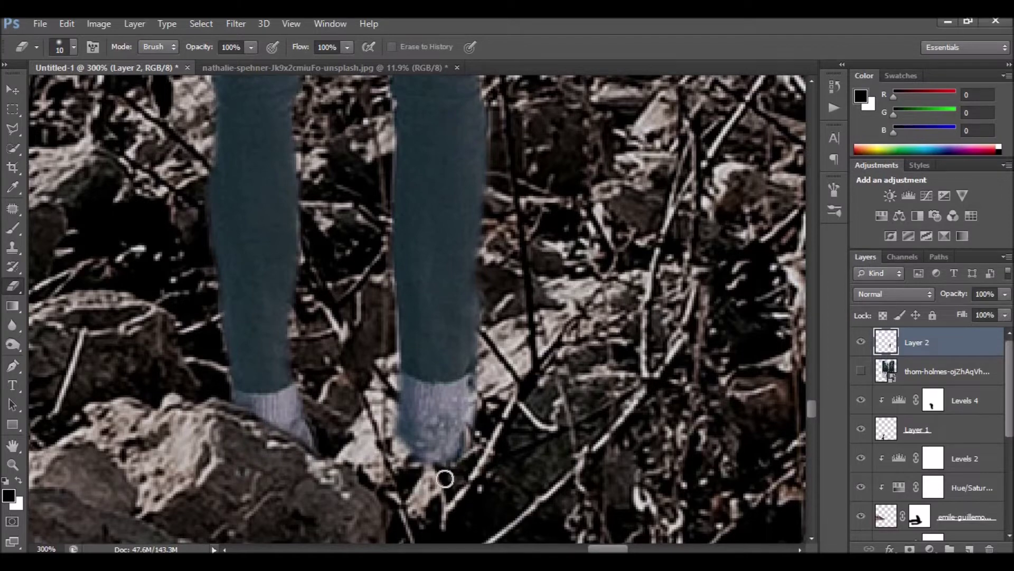
# - Erase the white fringe on both shoulders, then fit the composite on screen
pyautogui.press('z')
pyautogui.moveTo(402, 385); pyautogui.dragTo(492, 347)
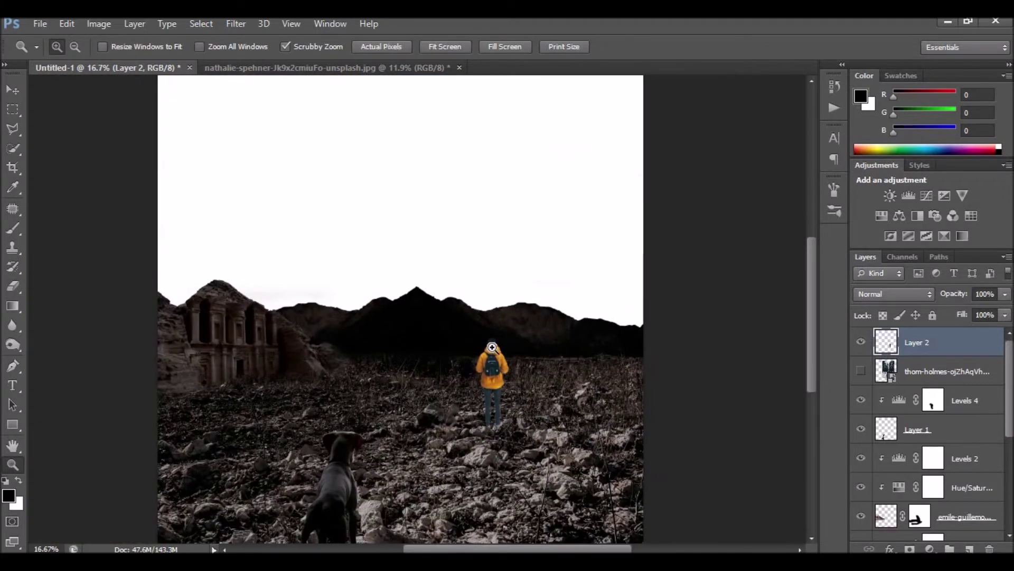
pyautogui.click(492, 347)
pyautogui.click(509, 342)
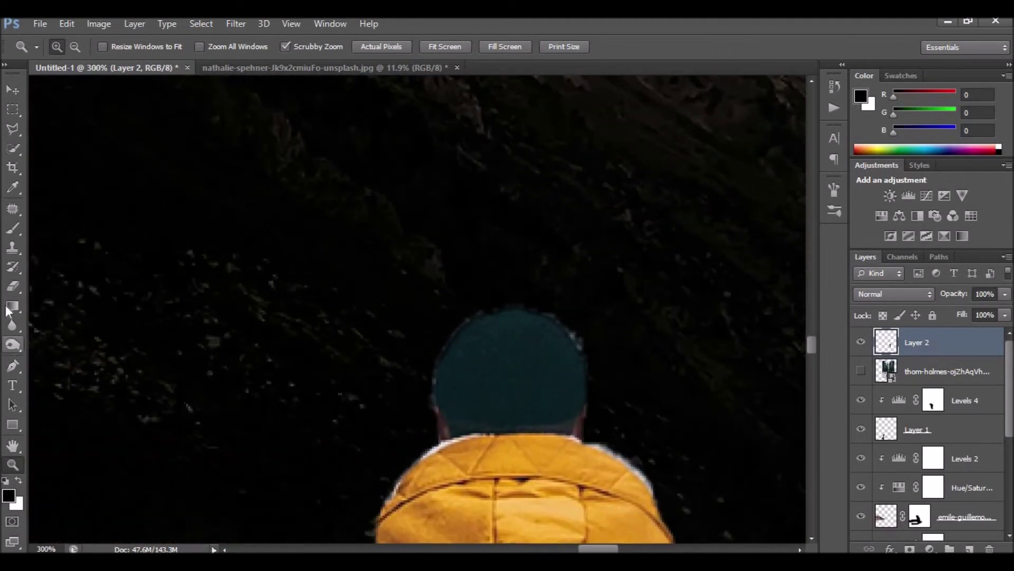
pyautogui.click(12, 286)
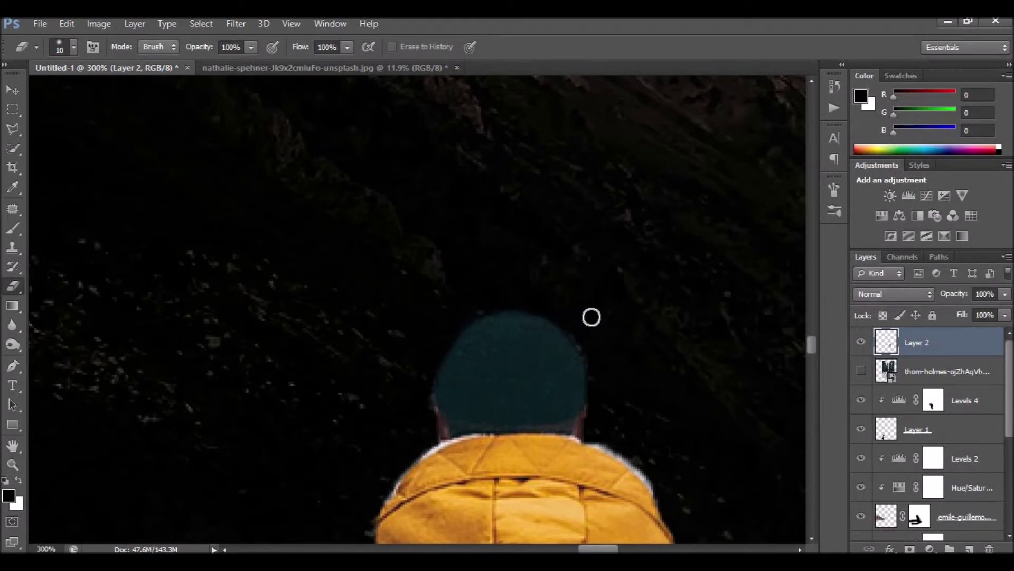
pyautogui.moveTo(595, 439)
pyautogui.mouseDown()
pyautogui.moveTo(648, 470)
pyautogui.moveTo(668, 504)
pyautogui.mouseUp()
pyautogui.moveTo(423, 450); pyautogui.dragTo(361, 509)
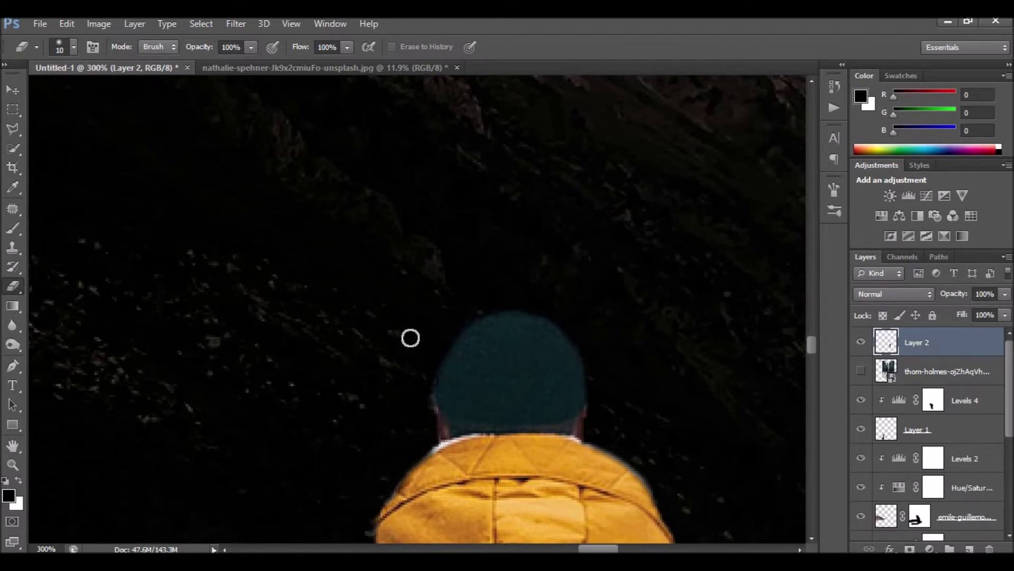
pyautogui.press('z')
pyautogui.rightClick(405, 315)
pyautogui.click(435, 322)
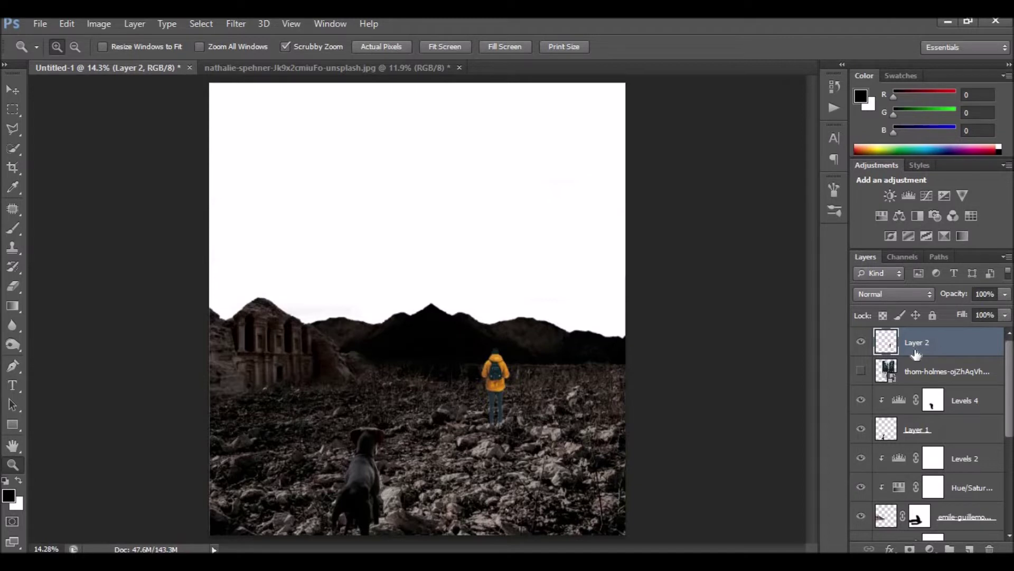
# - Add a Hue/Saturation adjustment with Saturation -81 and Hue +19
pyautogui.click(929, 548)
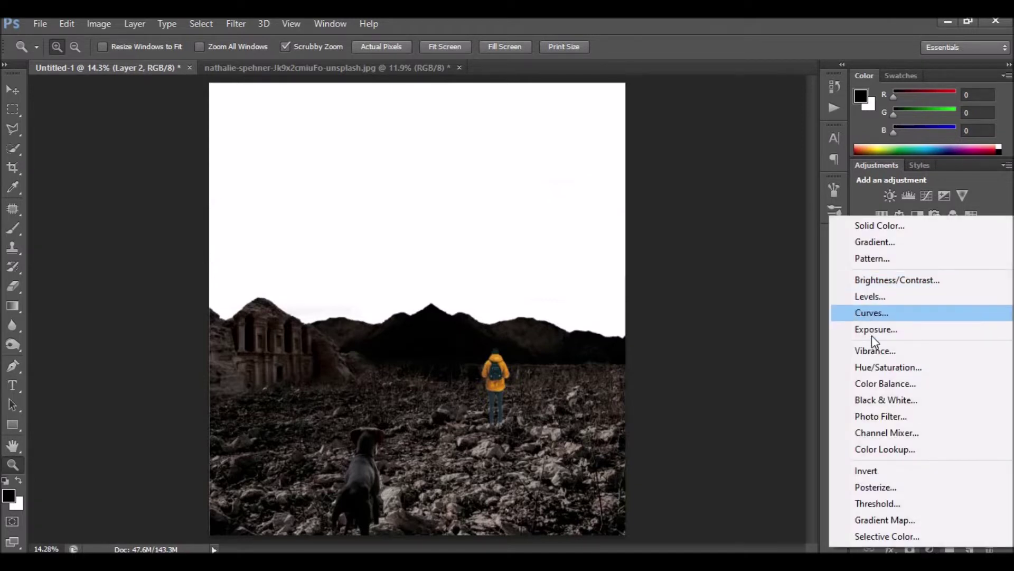
pyautogui.click(893, 364)
pyautogui.moveTo(660, 284)
pyautogui.mouseDown()
pyautogui.moveTo(616, 283)
pyautogui.moveTo(599, 254)
pyautogui.moveTo(728, 254)
pyautogui.mouseUp()
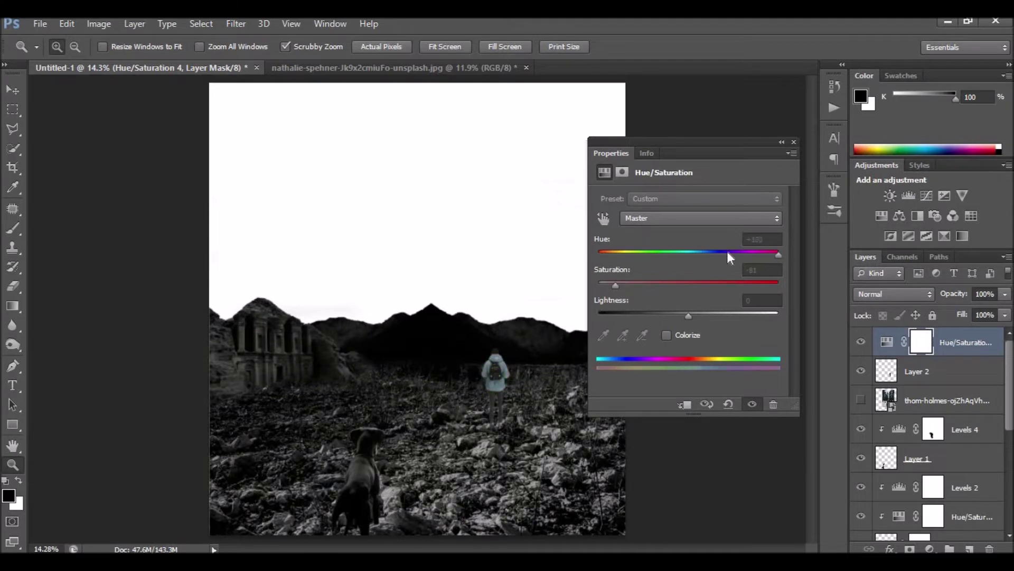
pyautogui.moveTo(632, 256); pyautogui.dragTo(708, 257)
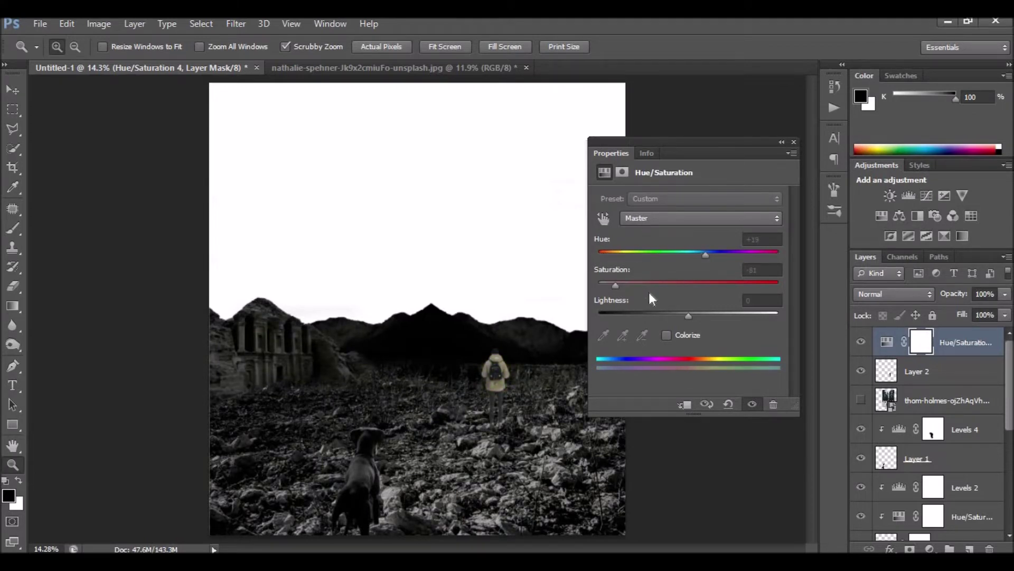
pyautogui.click(794, 142)
# - Select the Background layer and open sky-690293_1920.jpg
pyautogui.scroll(-5, 919, 402)
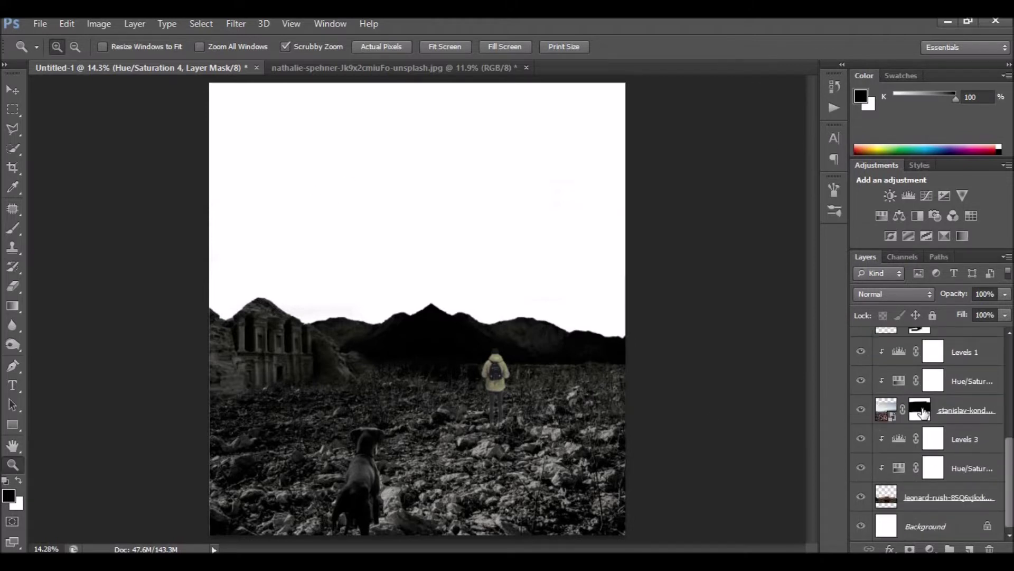
pyautogui.click(878, 499)
pyautogui.click(891, 523)
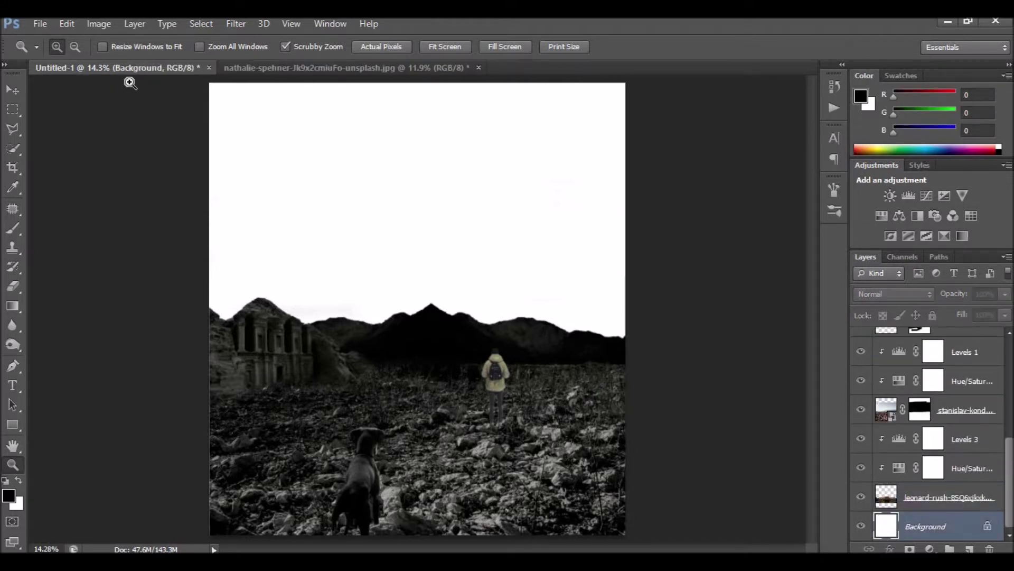
pyautogui.click(31, 24)
pyautogui.click(47, 52)
pyautogui.doubleClick(945, 197)
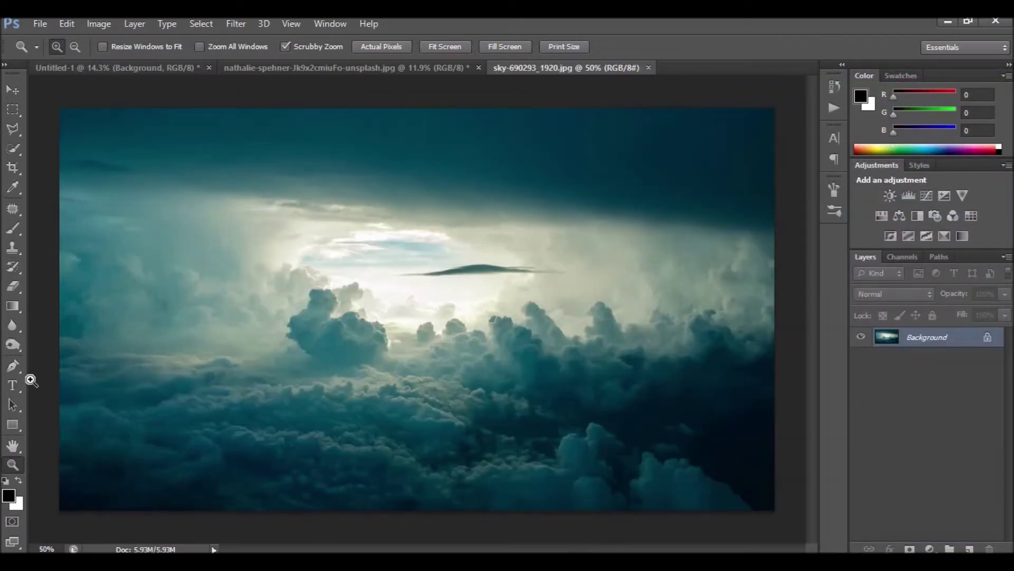
# - Crop the cloud photo to a square framed over the clouds
pyautogui.click(13, 167)
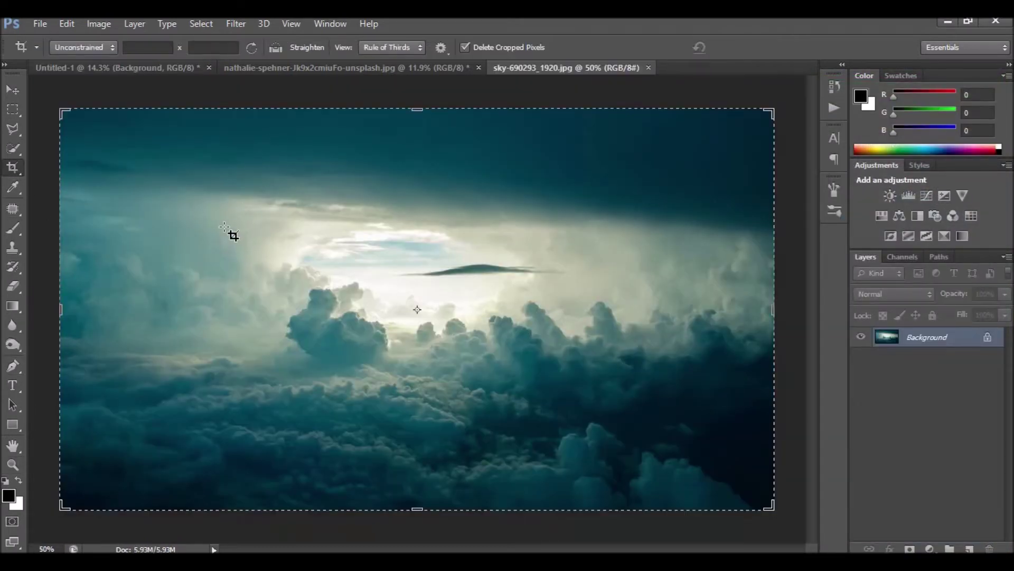
pyautogui.moveTo(233, 216); pyautogui.dragTo(691, 509)
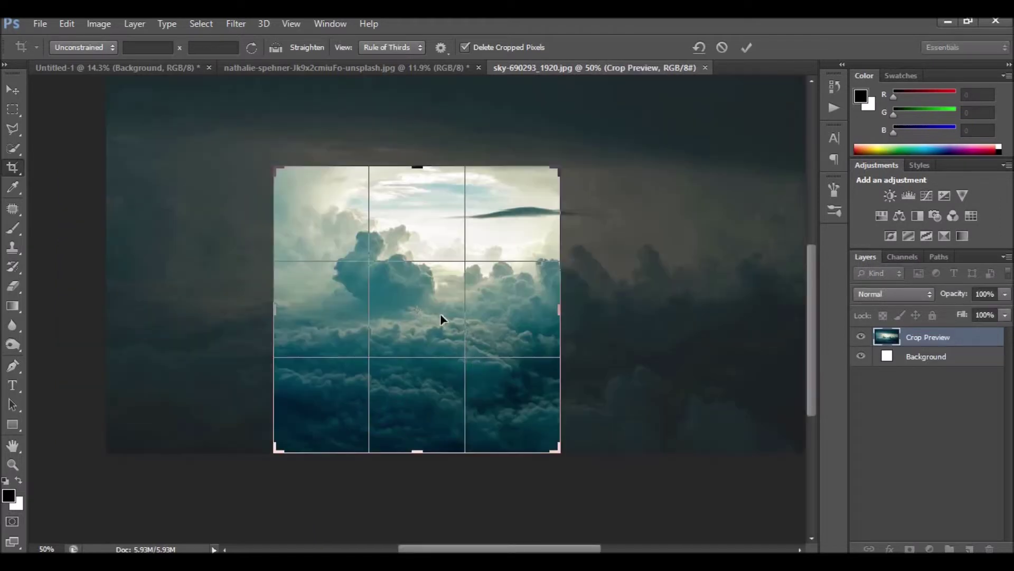
pyautogui.moveTo(452, 321); pyautogui.dragTo(388, 324)
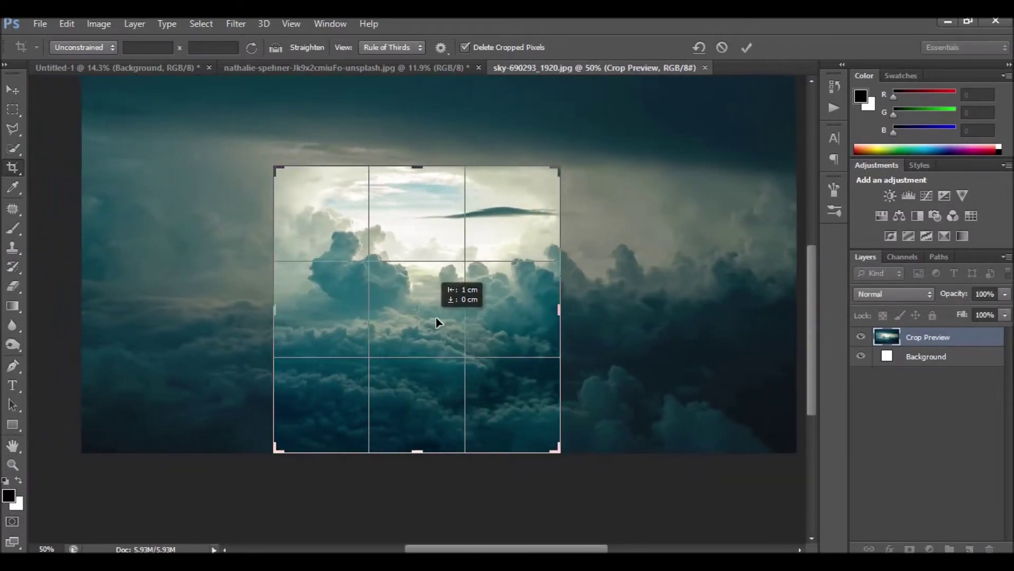
pyautogui.moveTo(388, 324); pyautogui.dragTo(407, 317)
pyautogui.moveTo(418, 169); pyautogui.dragTo(418, 197)
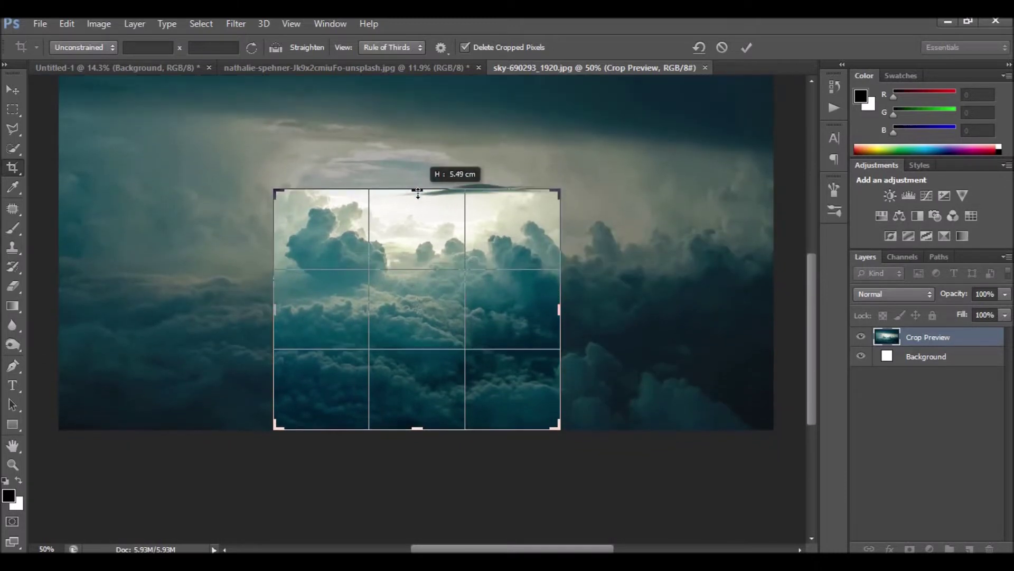
pyautogui.click(745, 53)
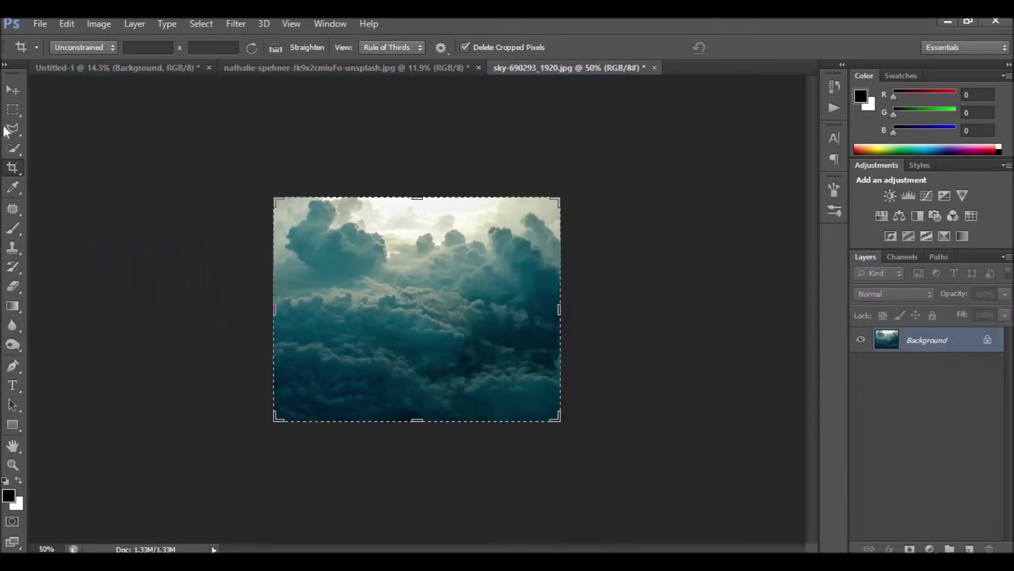
# - Try a Polar Coordinates vortex on it, then undo both the vortex and the crop
pyautogui.press('v')
pyautogui.click(13, 465)
pyautogui.moveTo(415, 290); pyautogui.dragTo(449, 301)
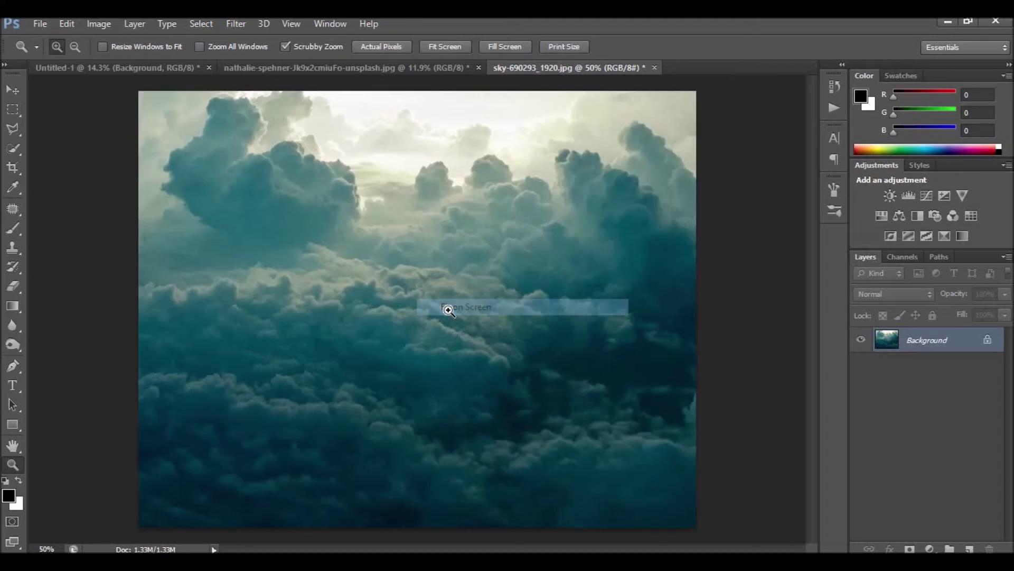
pyautogui.click(236, 23)
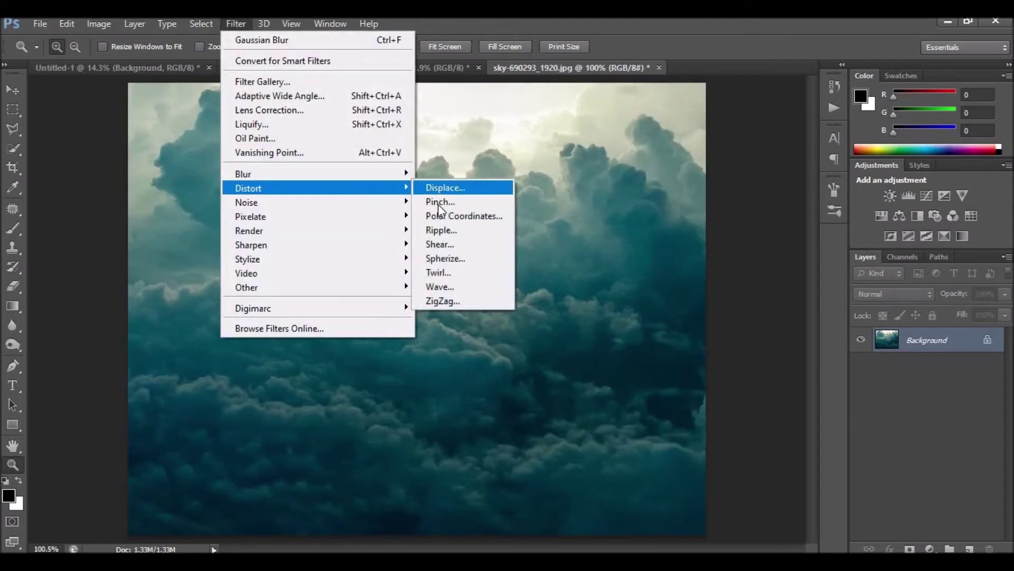
pyautogui.click(486, 215)
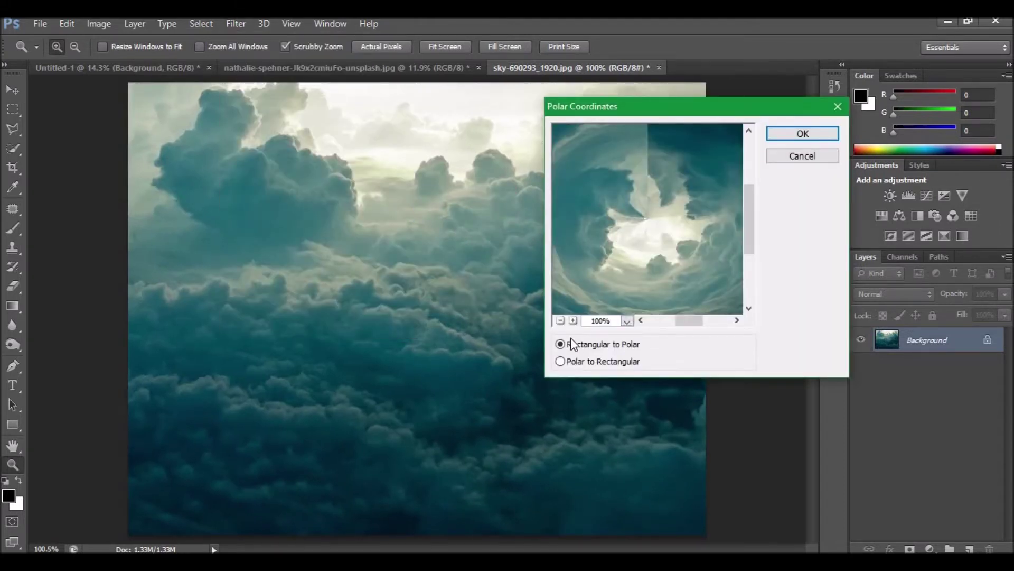
pyautogui.click(787, 136)
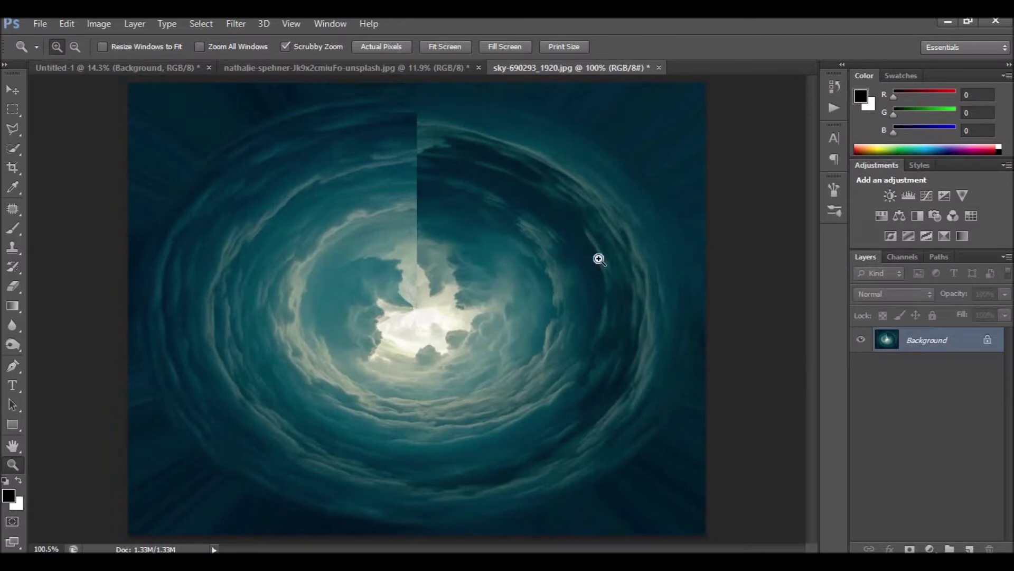
pyautogui.hotkey('ctrl', 'alt', 'z')
pyautogui.hotkey('ctrl', 'alt', 'z')
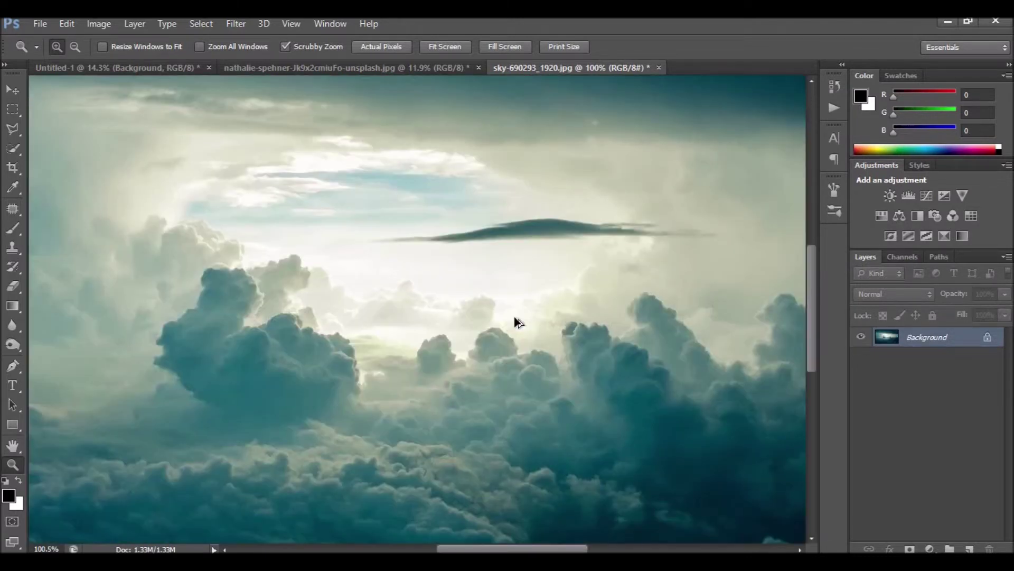
# - Recrop the cloud photo to a square around the bright clouds
pyautogui.hotkey('ctrl', '0')
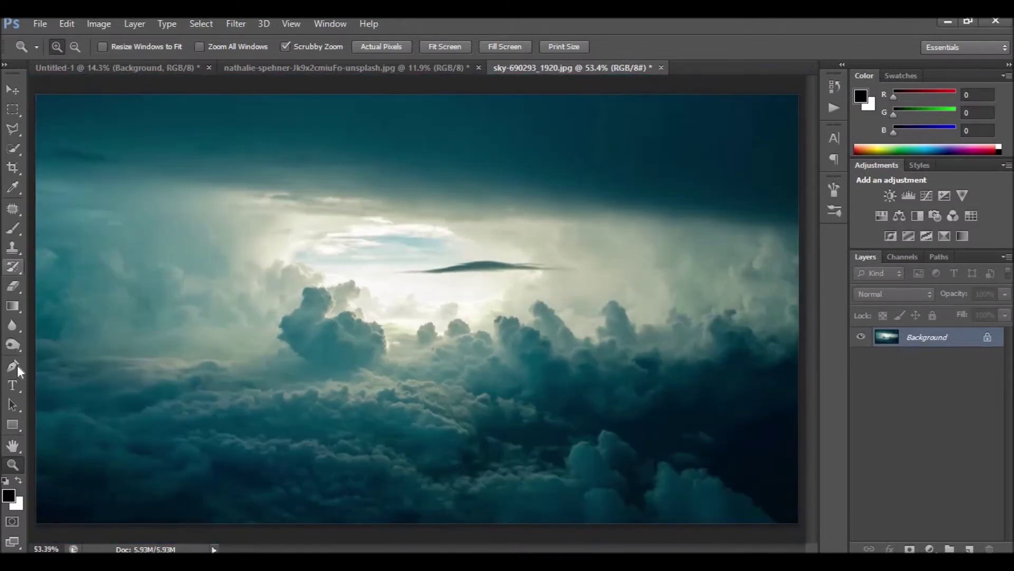
pyautogui.click(12, 168)
pyautogui.moveTo(225, 204); pyautogui.dragTo(639, 525)
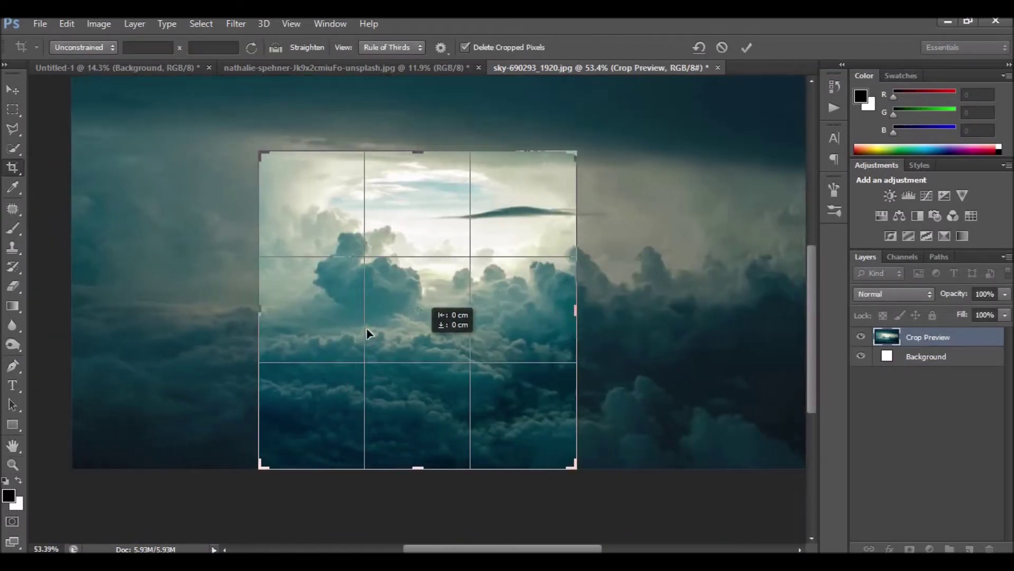
pyautogui.moveTo(368, 333); pyautogui.dragTo(358, 340)
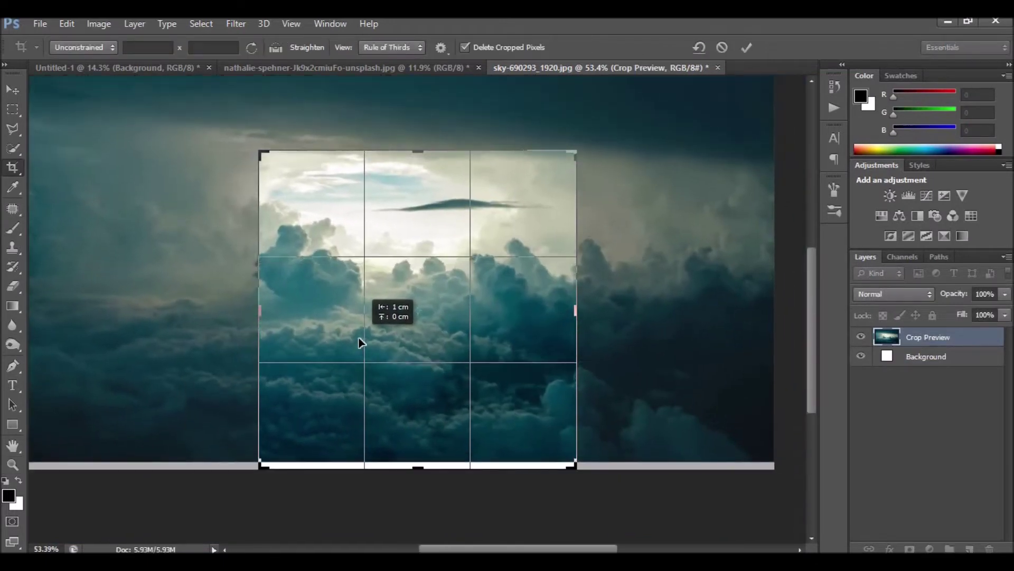
pyautogui.press('Return')
# - Apply Polar Coordinates (Rectangular to Polar) to form the vortex and inspect its seam
pyautogui.click(13, 90)
pyautogui.click(236, 23)
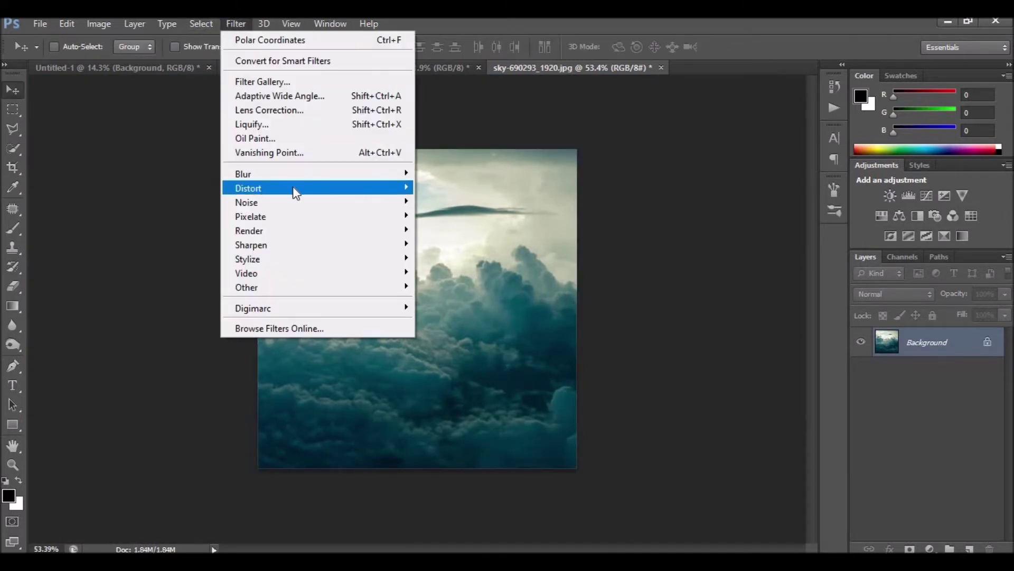
pyautogui.click(491, 216)
pyautogui.click(785, 136)
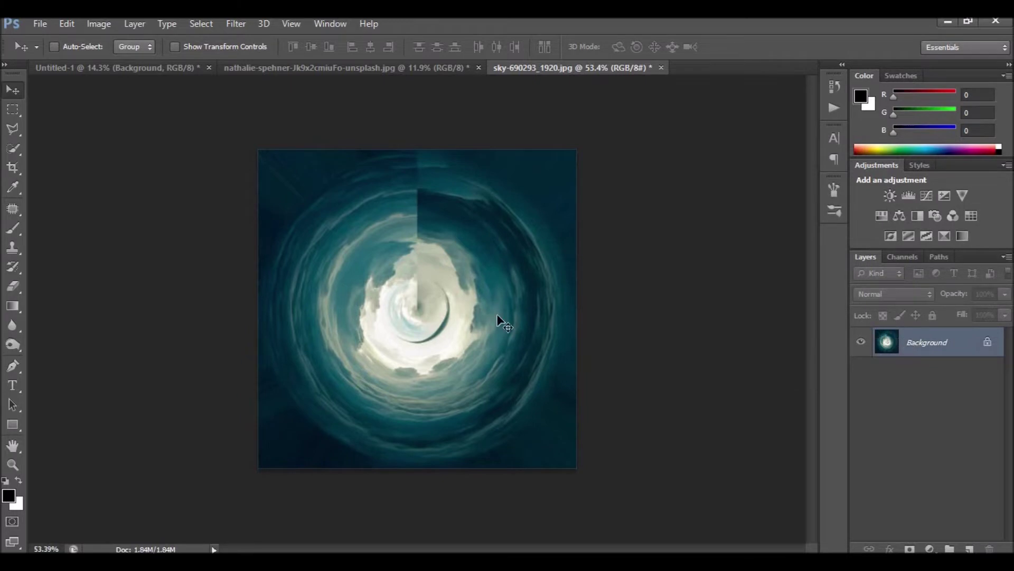
pyautogui.press('z')
pyautogui.click(436, 292)
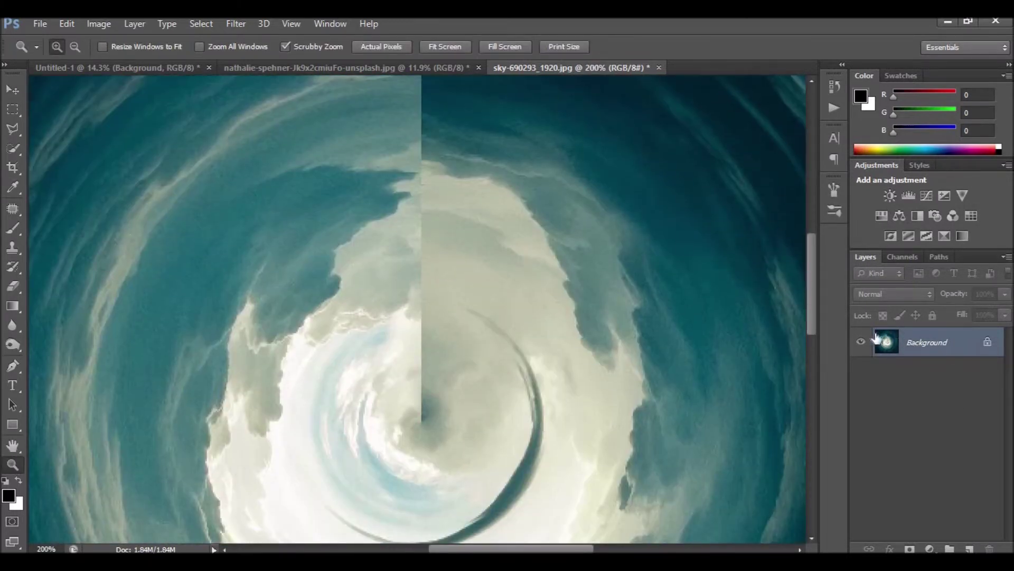
# - Convert the locked background to Layer 0 and patch out the first dark streak
pyautogui.doubleClick(877, 338)
pyautogui.press('Return')
pyautogui.click(14, 208)
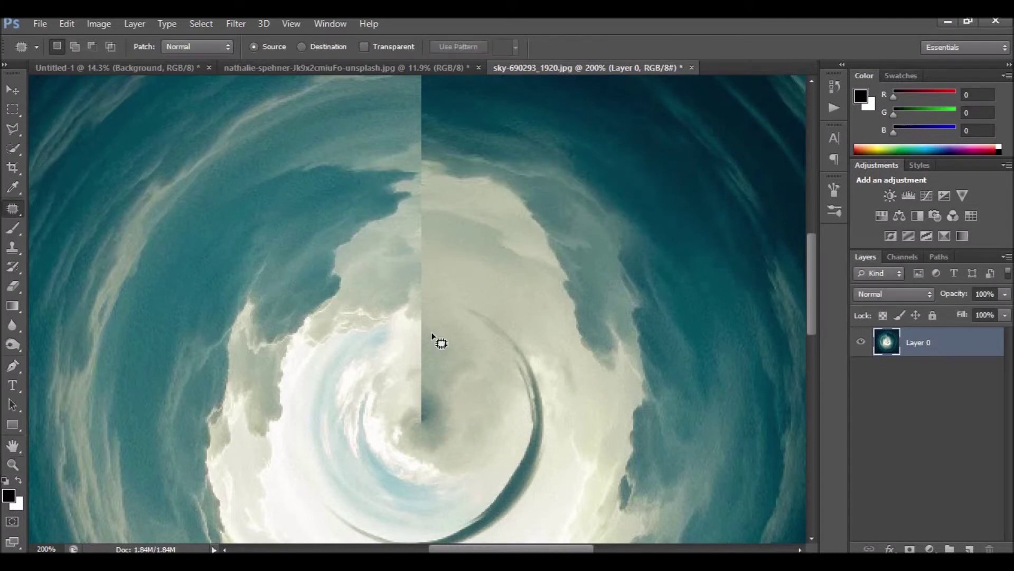
pyautogui.moveTo(417, 327); pyautogui.dragTo(478, 358)
pyautogui.hotkey('ctrl', 'd')
# - Patch two stretches of the vortex's vertical seam with neighbouring cloud texture
pyautogui.scroll(3, 455, 254)
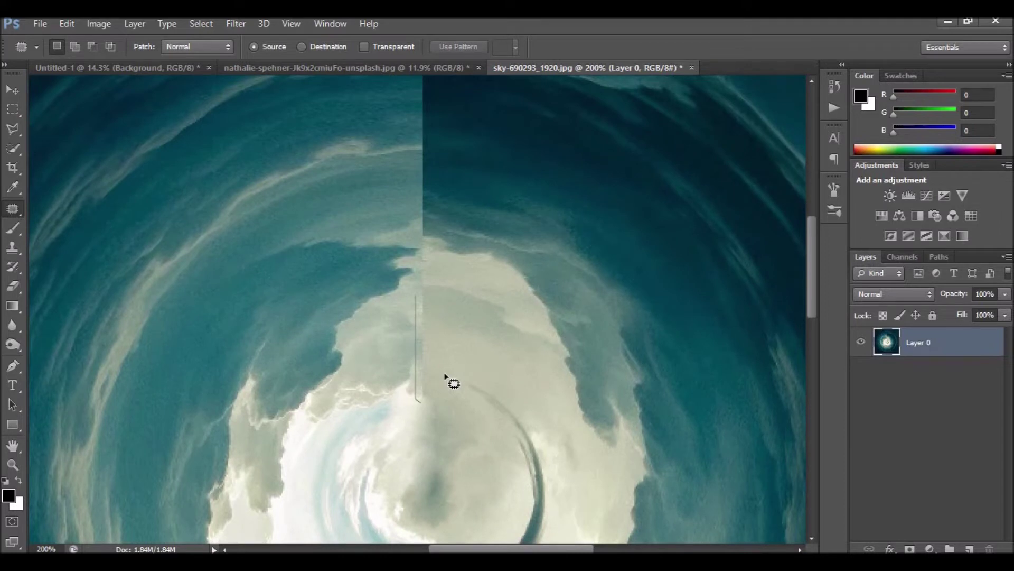
pyautogui.moveTo(418, 254); pyautogui.dragTo(422, 236)
pyautogui.moveTo(442, 320); pyautogui.dragTo(489, 339)
pyautogui.hotkey('ctrl', 'd')
pyautogui.scroll(3, 433, 285)
pyautogui.moveTo(436, 379); pyautogui.dragTo(441, 175)
pyautogui.moveTo(433, 248)
pyautogui.mouseDown()
pyautogui.moveTo(391, 251)
pyautogui.moveTo(403, 267)
pyautogui.mouseUp()
pyautogui.hotkey('ctrl', 'd')
# - Patch the remaining regions along the seam toward its upper part
pyautogui.moveTo(453, 384); pyautogui.dragTo(441, 182)
pyautogui.hotkey('ctrl', 'd')
pyautogui.moveTo(517, 277)
pyautogui.mouseDown()
pyautogui.moveTo(512, 194)
pyautogui.moveTo(510, 306)
pyautogui.mouseUp()
pyautogui.moveTo(454, 388)
pyautogui.mouseDown()
pyautogui.moveTo(440, 365)
pyautogui.moveTo(550, 363)
pyautogui.mouseUp()
pyautogui.hotkey('ctrl', 'd')
pyautogui.moveTo(534, 409)
pyautogui.mouseDown()
pyautogui.moveTo(531, 264)
pyautogui.moveTo(518, 283)
pyautogui.moveTo(577, 335)
pyautogui.mouseUp()
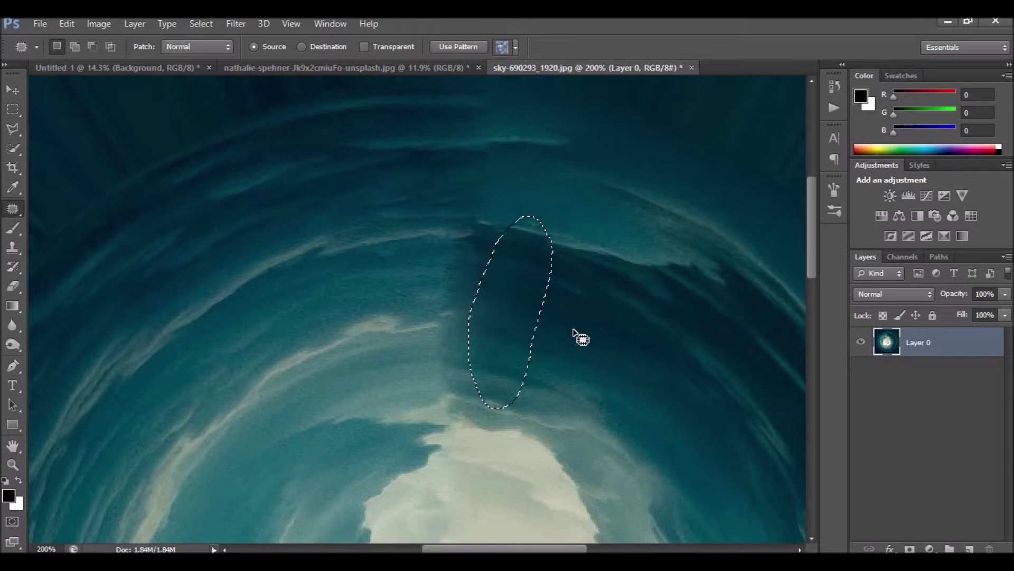
pyautogui.hotkey('ctrl', 'd')
# - Zoom in on the swirl's centre and patch the dark streaks near the bright core
pyautogui.press('z')
pyautogui.keyDown('alt'); pyautogui.click(403, 210); pyautogui.keyUp('alt')
pyautogui.click(431, 353)
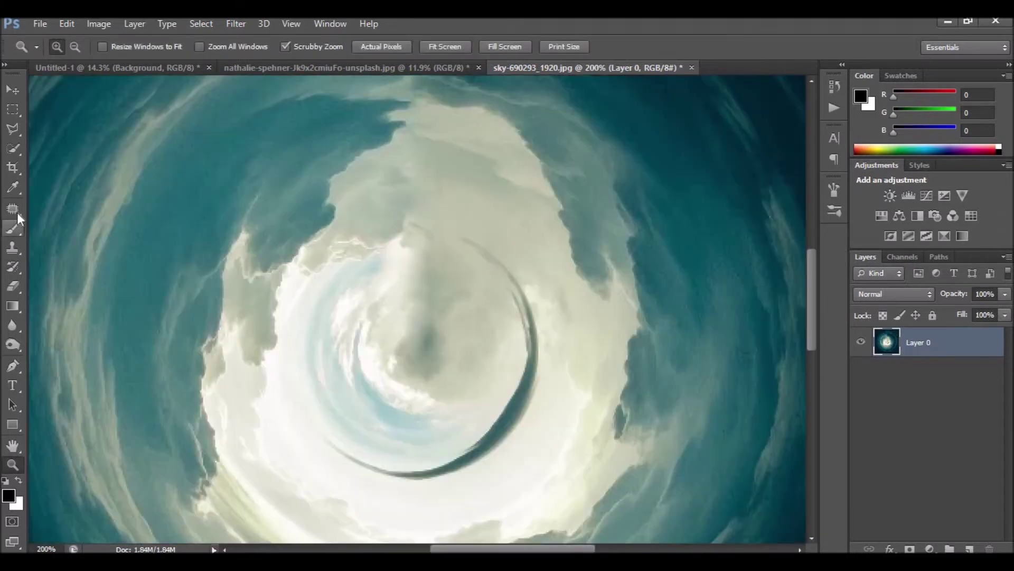
pyautogui.press('j')
pyautogui.moveTo(473, 259); pyautogui.dragTo(507, 309)
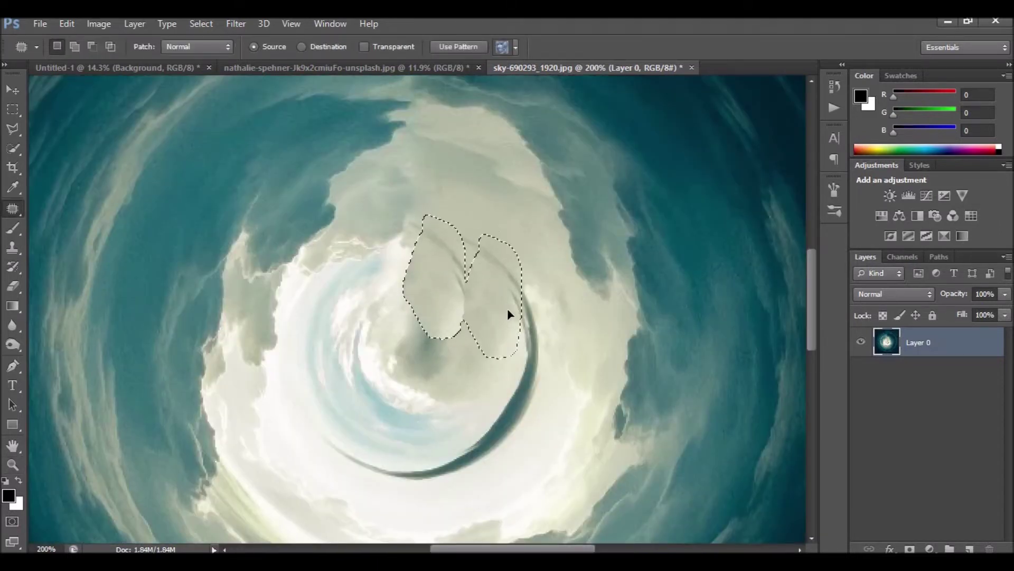
pyautogui.hotkey('ctrl', 'd')
pyautogui.moveTo(476, 266)
pyautogui.mouseDown()
pyautogui.moveTo(489, 274)
pyautogui.moveTo(476, 276)
pyautogui.moveTo(483, 300)
pyautogui.mouseUp()
pyautogui.hotkey('ctrl', 'd')
# - Zoom out and patch the seam streak near the top of the vortex
pyautogui.press('z')
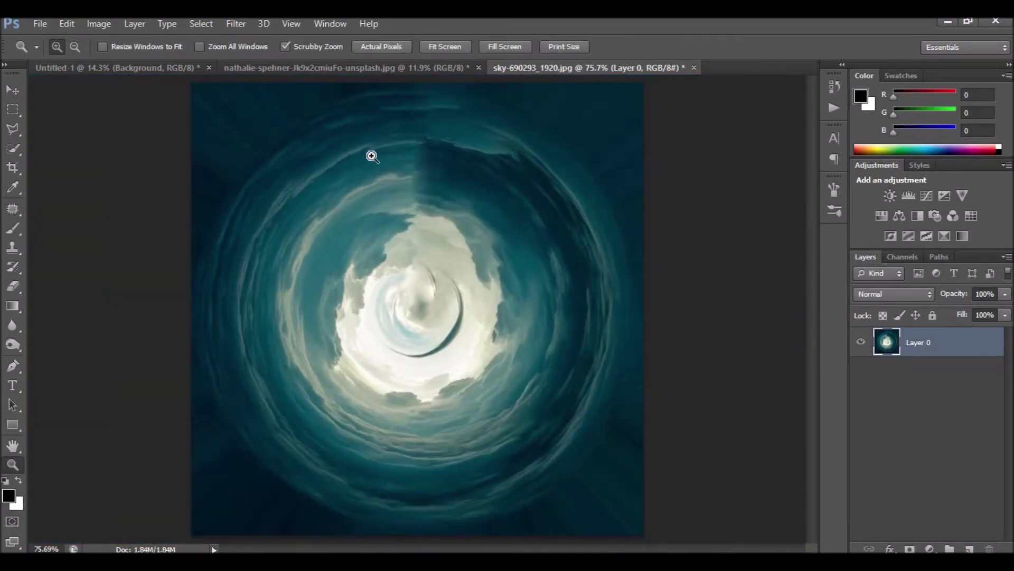
pyautogui.click(12, 208)
pyautogui.moveTo(438, 144)
pyautogui.mouseDown()
pyautogui.moveTo(420, 139)
pyautogui.moveTo(403, 166)
pyautogui.mouseUp()
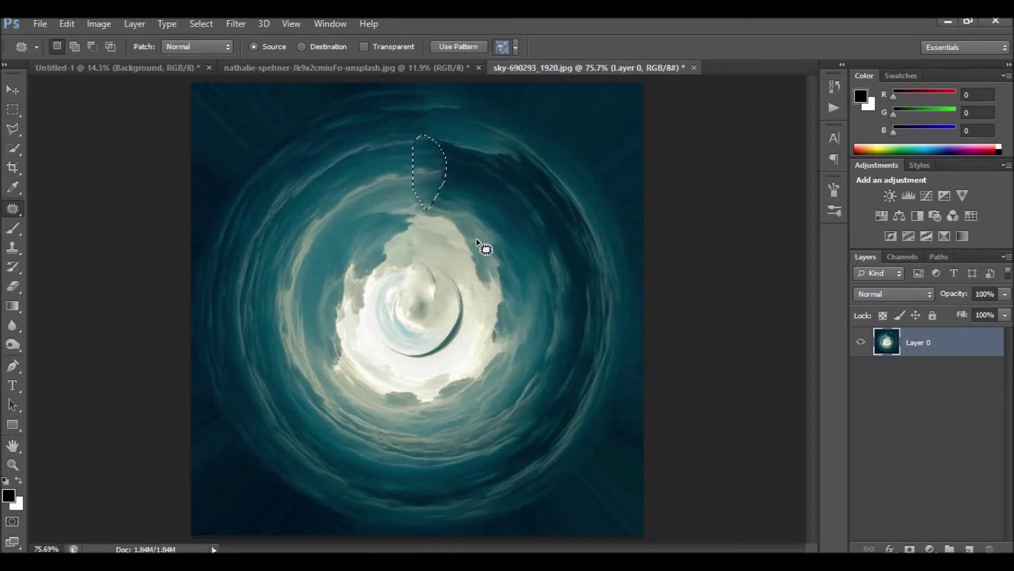
pyautogui.hotkey('ctrl', 'd')
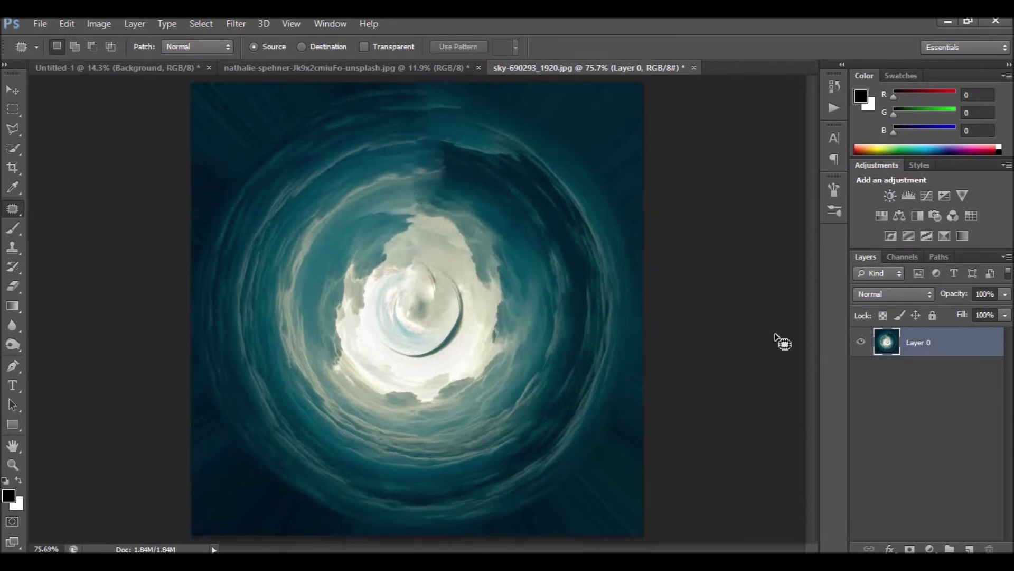
pyautogui.click(12, 90)
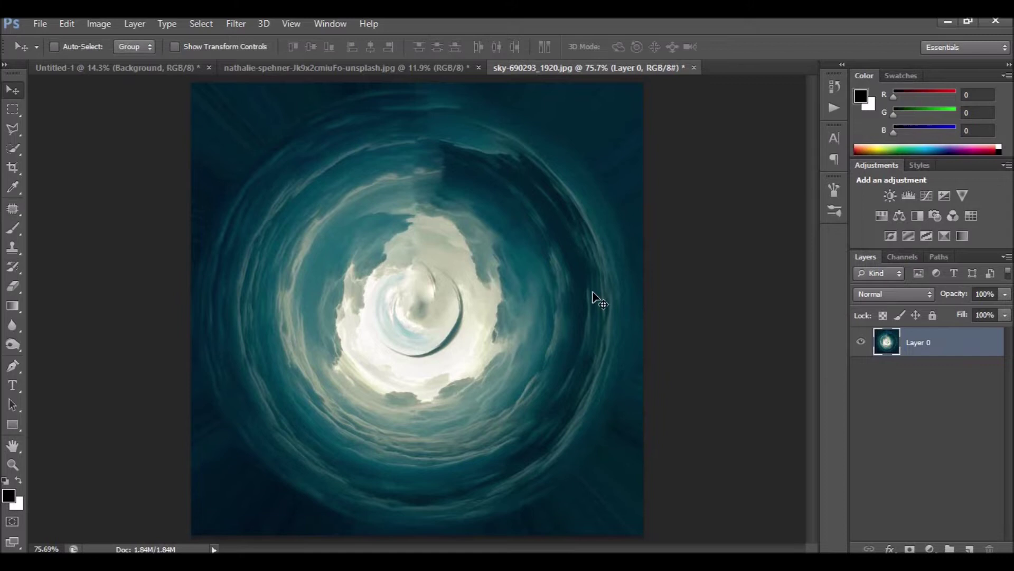
# - Scale the vortex layer up beyond the canvas edges
pyautogui.hotkey('ctrl', 't')
pyautogui.moveTo(645, 85); pyautogui.dragTo(877, 28)
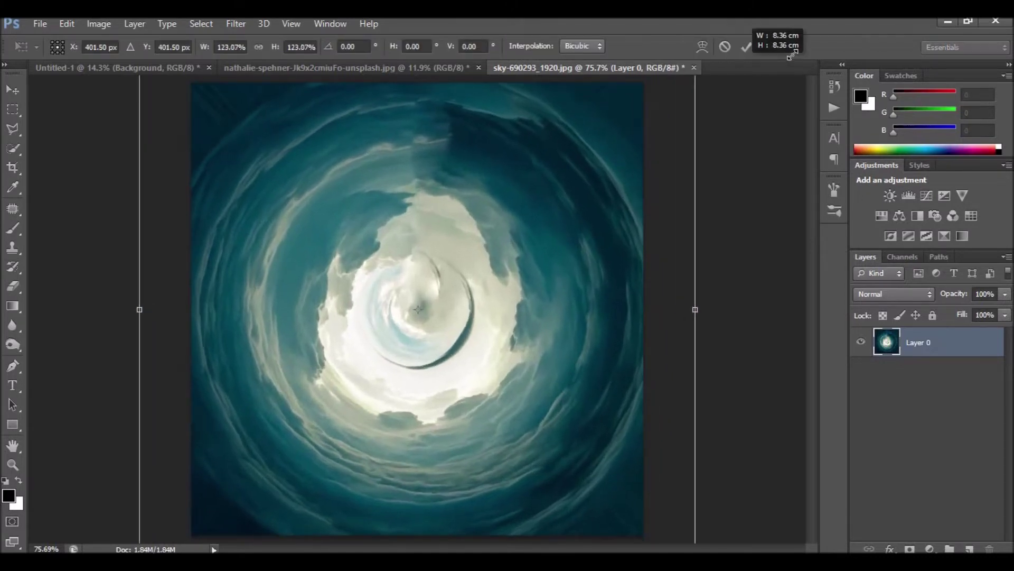
pyautogui.click(746, 46)
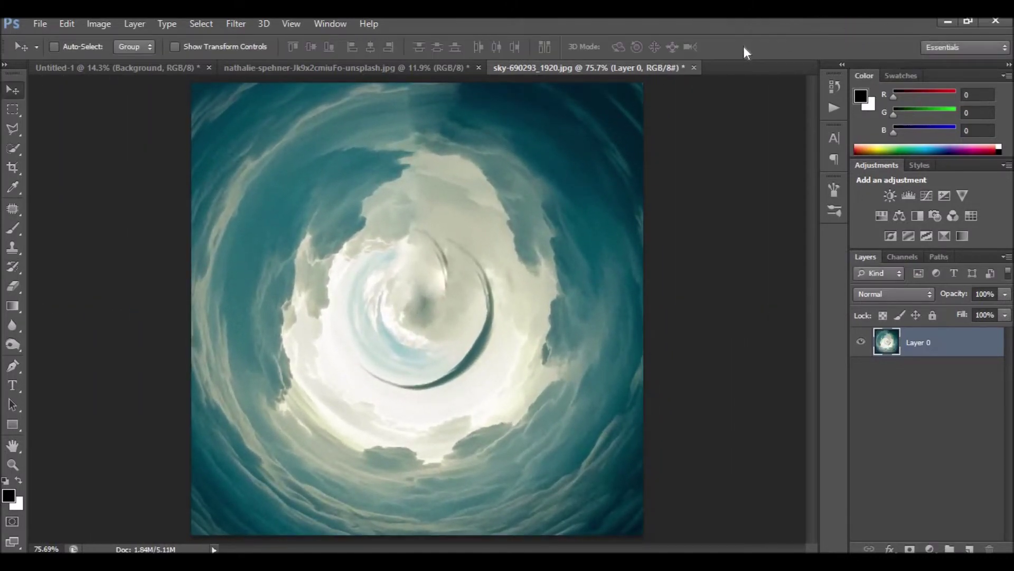
# - Duplicate the vortex, shrink the copy to about 67% over the centre, and add a mask
pyautogui.moveTo(972, 355); pyautogui.dragTo(969, 548)
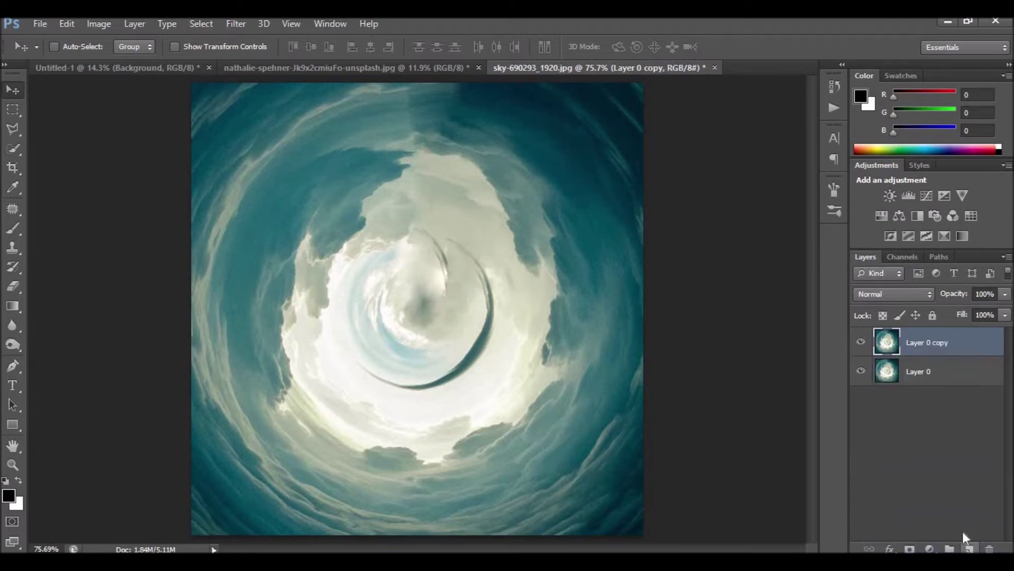
pyautogui.hotkey('ctrl', 't')
pyautogui.moveTo(761, 177)
pyautogui.mouseDown()
pyautogui.moveTo(792, 139)
pyautogui.moveTo(721, 133)
pyautogui.mouseUp()
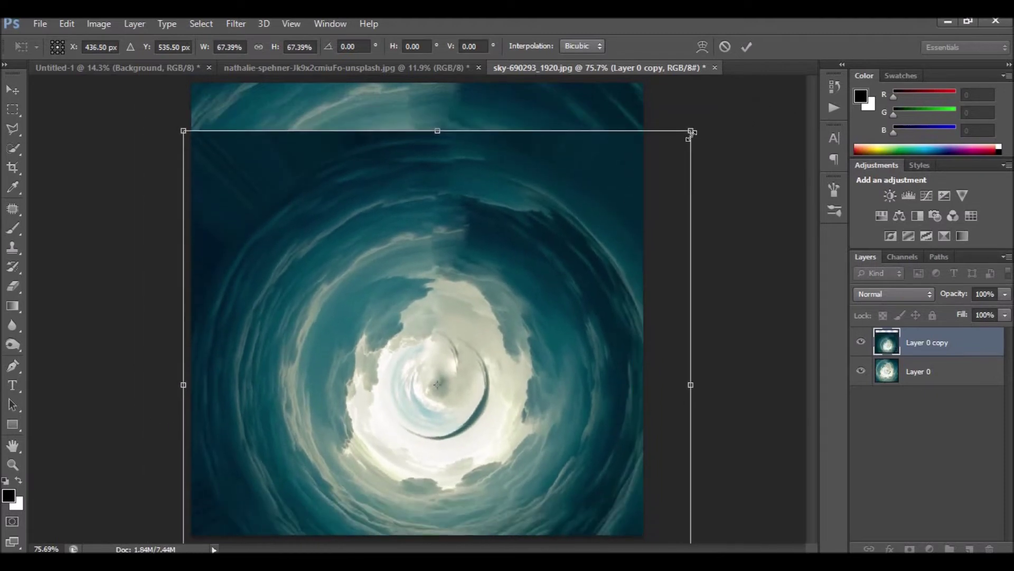
pyautogui.moveTo(721, 132); pyautogui.dragTo(630, 193)
pyautogui.moveTo(572, 245); pyautogui.dragTo(571, 205)
pyautogui.click(748, 47)
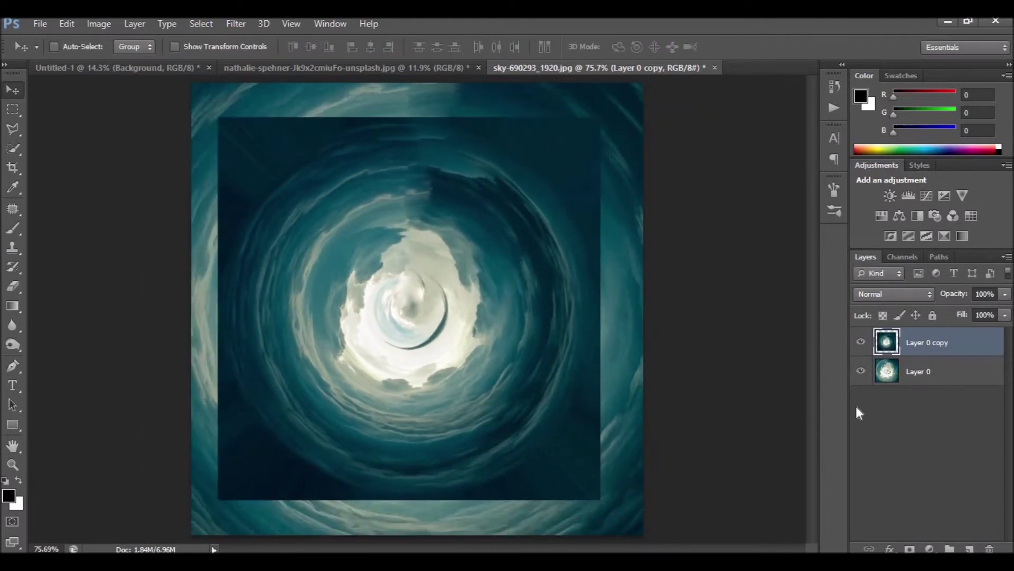
pyautogui.click(909, 548)
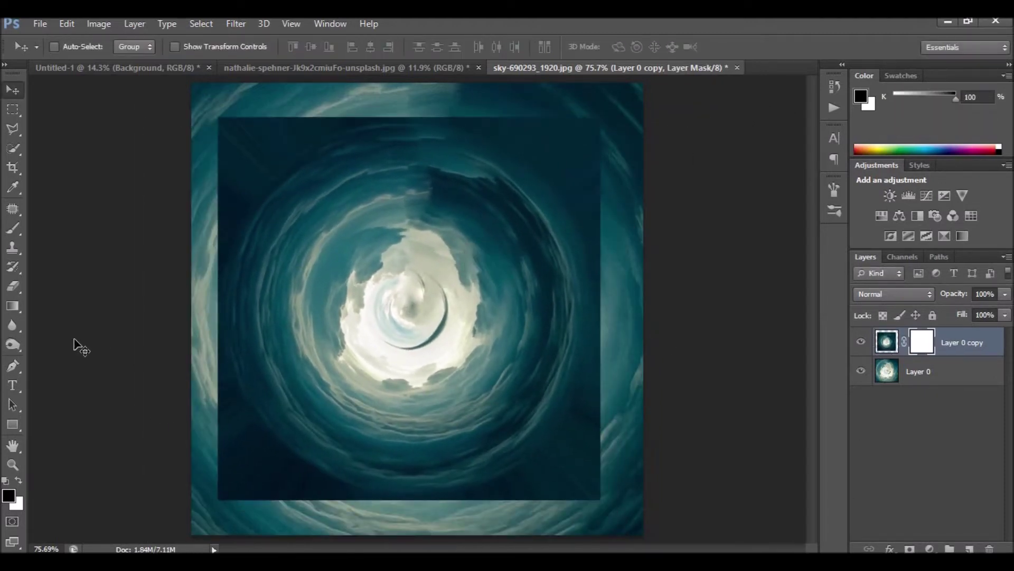
# - Paint away the copy's hard square edges on its mask and nudge it right and down
pyautogui.click(14, 231)
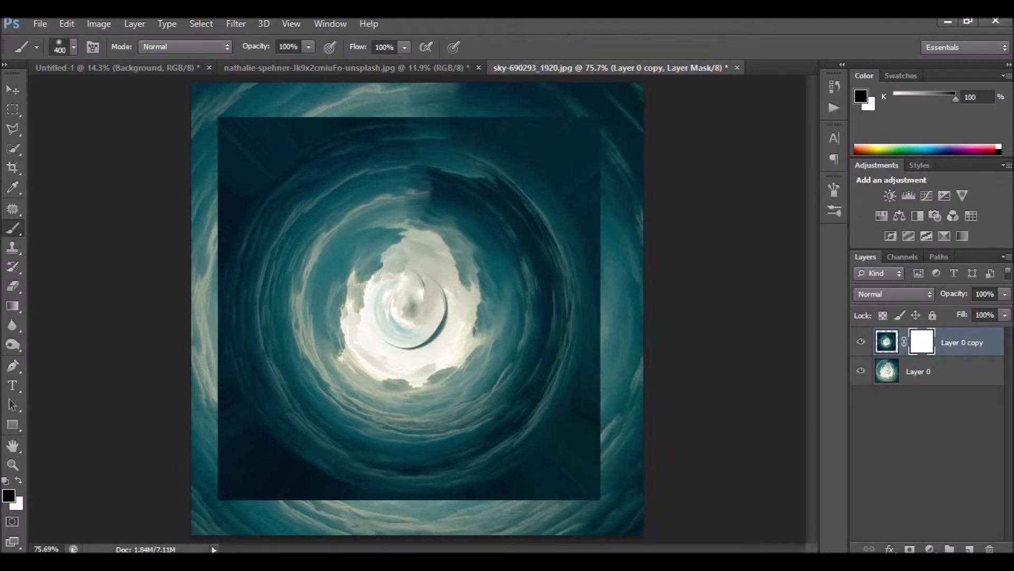
pyautogui.press('[')
pyautogui.press('[')
pyautogui.moveTo(248, 142)
pyautogui.mouseDown()
pyautogui.moveTo(296, 148)
pyautogui.moveTo(238, 248)
pyautogui.moveTo(238, 433)
pyautogui.moveTo(296, 471)
pyautogui.moveTo(571, 470)
pyautogui.moveTo(576, 196)
pyautogui.moveTo(507, 148)
pyautogui.moveTo(306, 148)
pyautogui.mouseUp()
pyautogui.click(13, 90)
pyautogui.moveTo(300, 207); pyautogui.dragTo(322, 227)
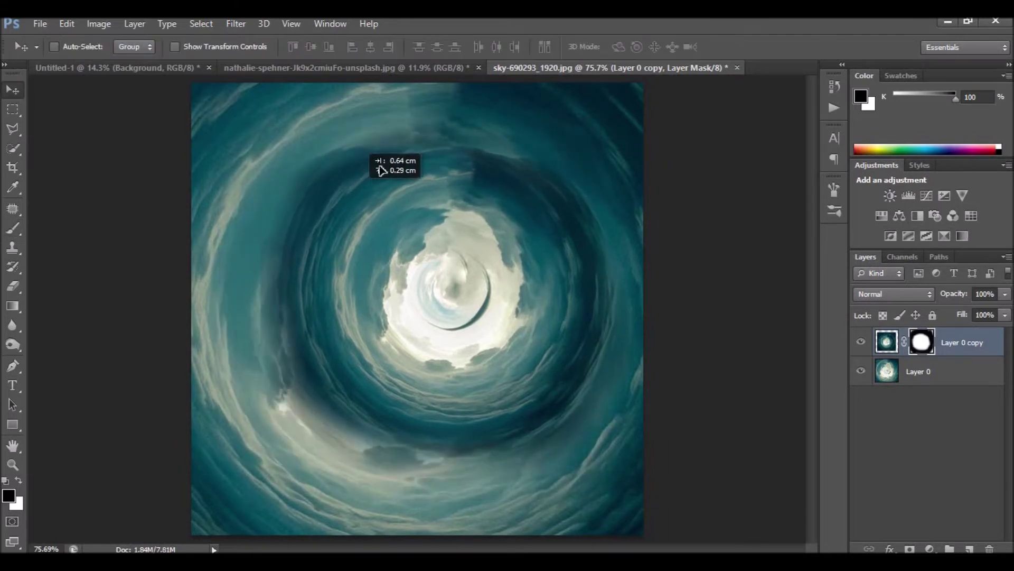
# - Enlarge the copy, rotate it about 11 degrees, and set its opacity to 96%
pyautogui.hotkey('ctrl', 't')
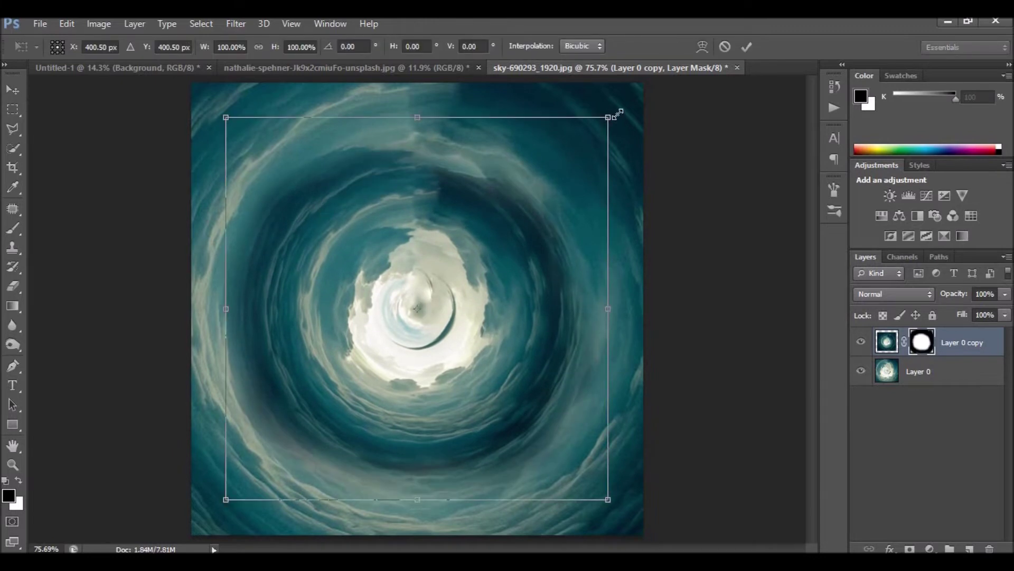
pyautogui.moveTo(609, 118); pyautogui.dragTo(673, 98)
pyautogui.moveTo(705, 251)
pyautogui.mouseDown()
pyautogui.moveTo(708, 345)
pyautogui.moveTo(510, 555)
pyautogui.moveTo(569, 530)
pyautogui.mouseUp()
pyautogui.press('Return')
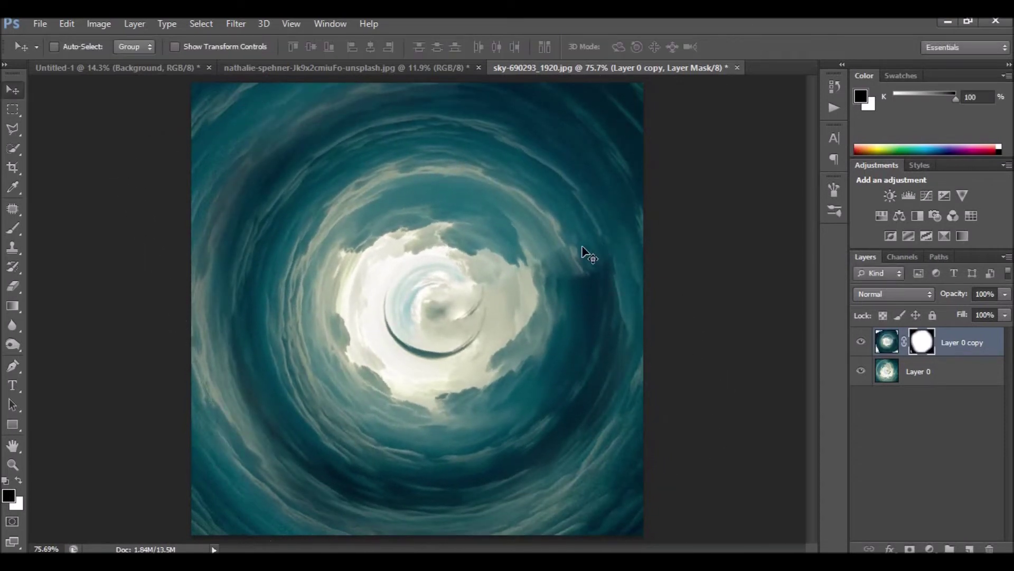
pyautogui.hotkey('ctrl', 't')
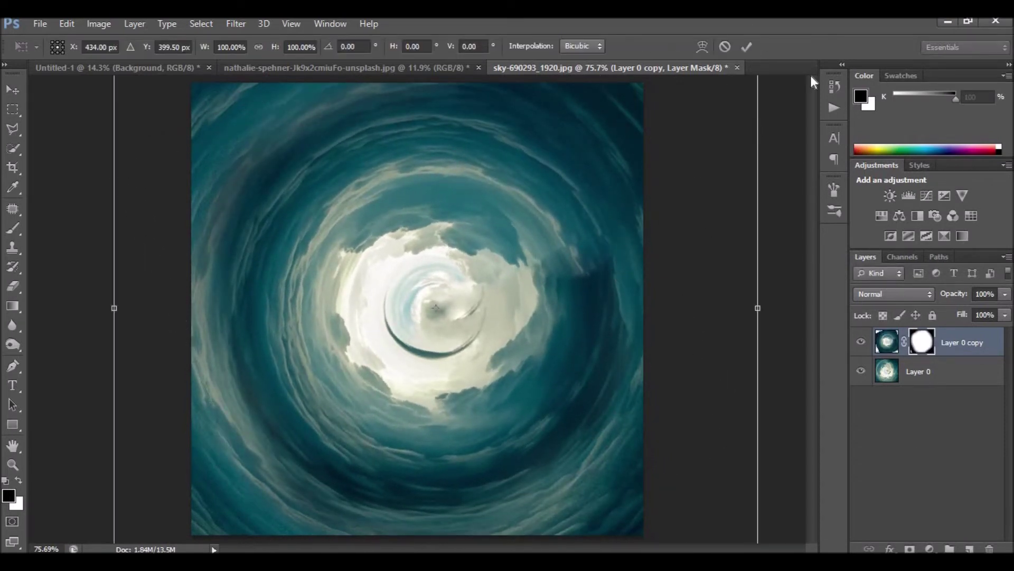
pyautogui.click(746, 46)
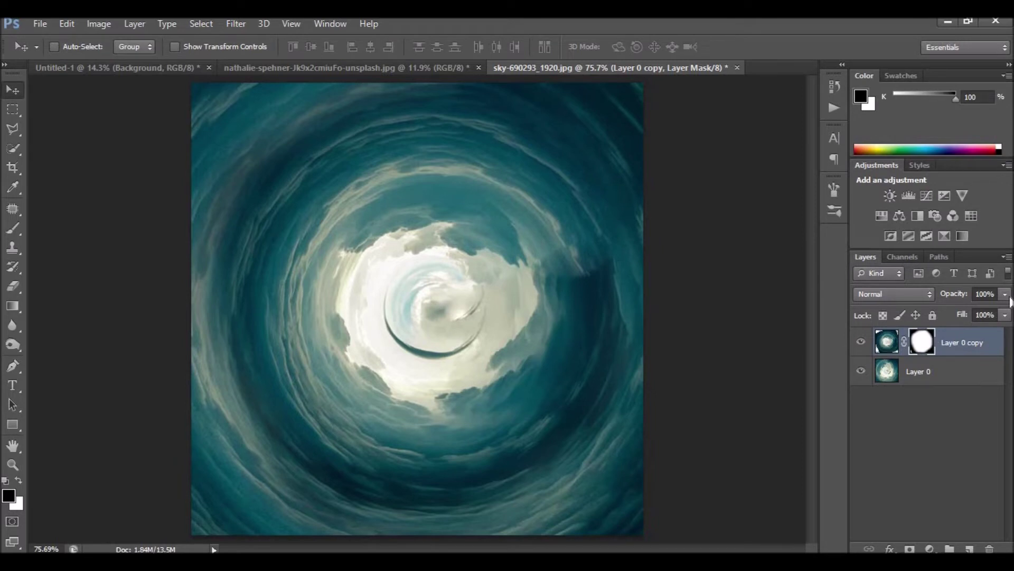
pyautogui.moveTo(990, 314); pyautogui.dragTo(1003, 314)
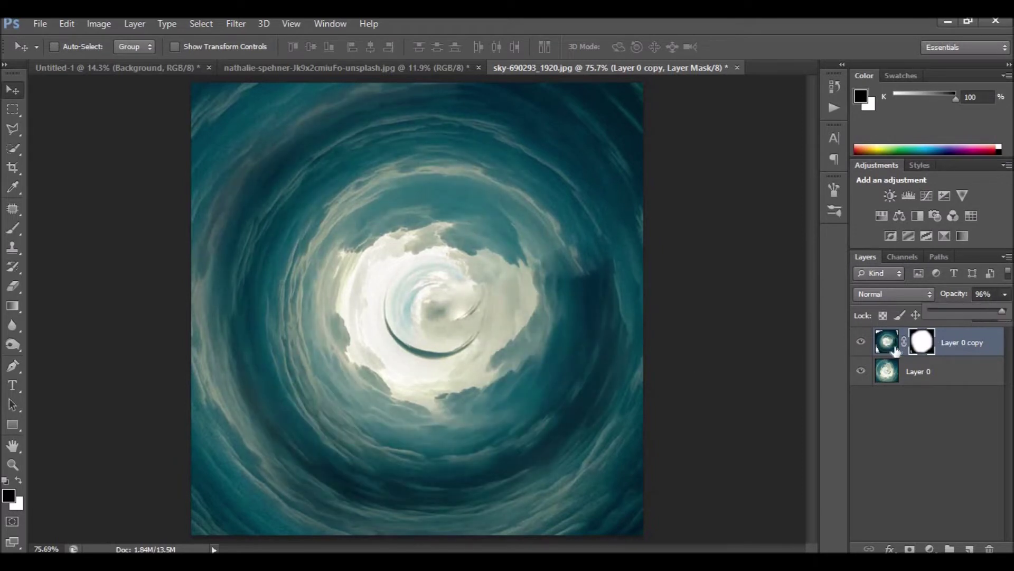
# - Duplicate the masked copy as Layer 0 copy 2, shrink to about 66%, rotate about 83°, nudge left
pyautogui.moveTo(895, 351); pyautogui.dragTo(969, 548)
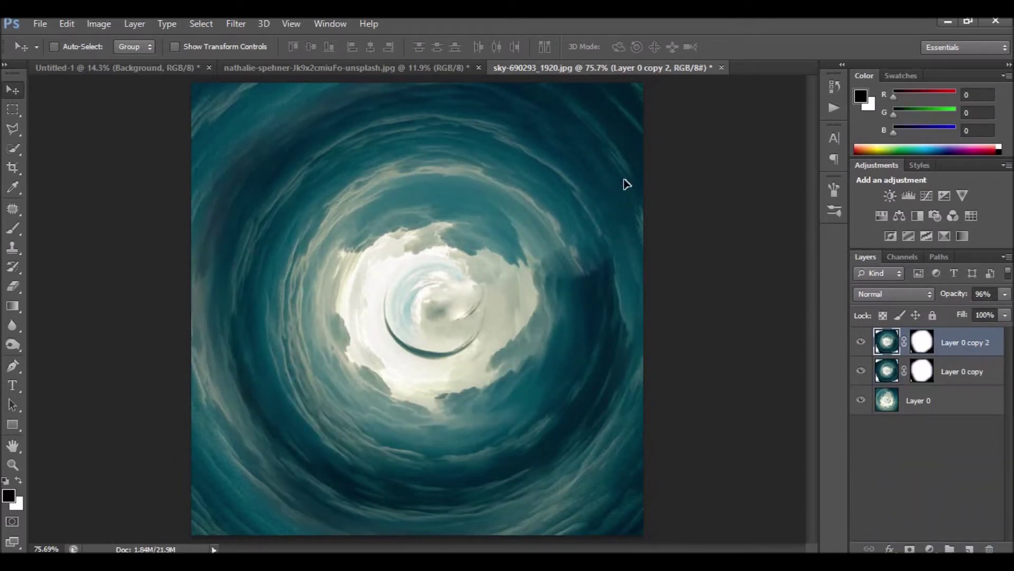
pyautogui.hotkey('ctrl', 't')
pyautogui.moveTo(759, 175)
pyautogui.mouseDown()
pyautogui.moveTo(685, 245)
pyautogui.moveTo(658, 181)
pyautogui.mouseUp()
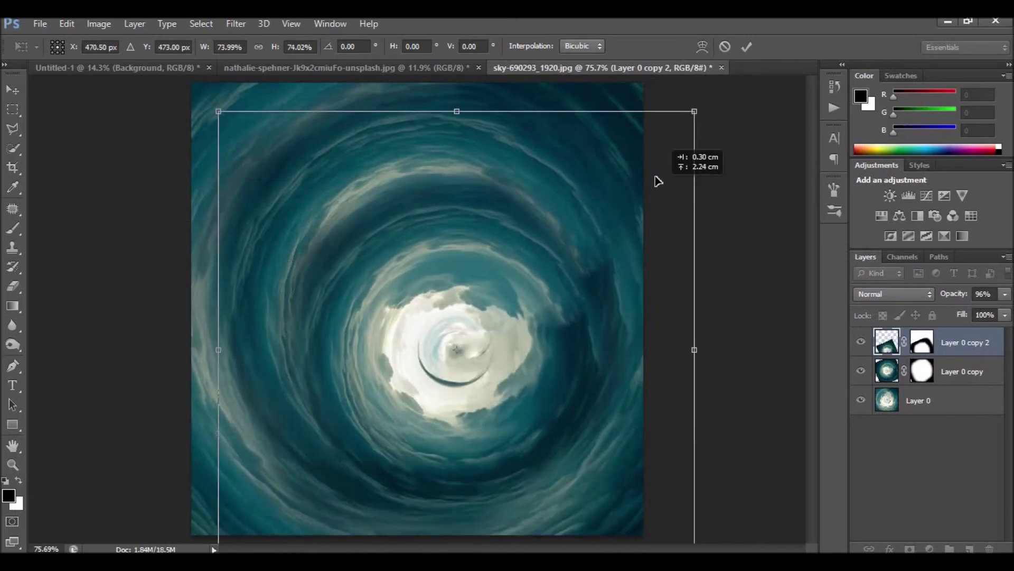
pyautogui.moveTo(682, 105); pyautogui.dragTo(607, 208)
pyautogui.moveTo(695, 186)
pyautogui.mouseDown()
pyautogui.moveTo(546, 471)
pyautogui.moveTo(455, 499)
pyautogui.mouseUp()
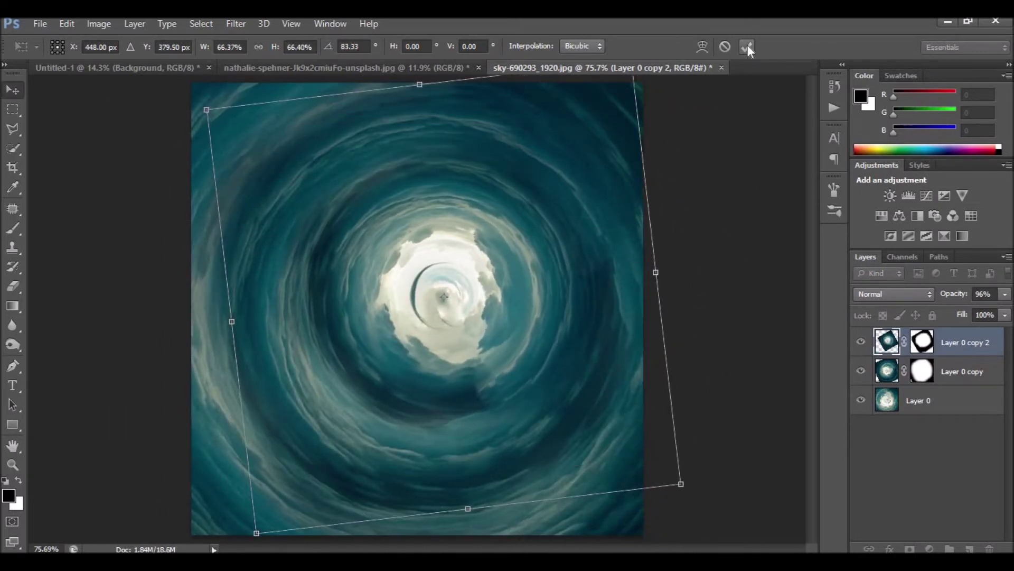
pyautogui.click(747, 46)
pyautogui.moveTo(519, 254); pyautogui.dragTo(516, 257)
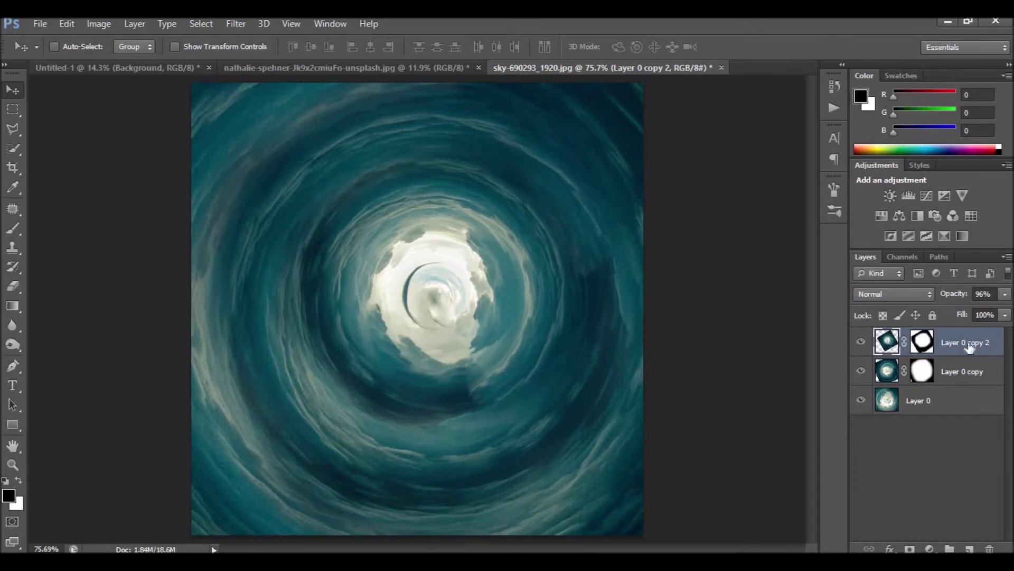
# - Merge the three vortex layers and drag the result into the Untitled-1 composite
pyautogui.keyDown('shift'); pyautogui.click(952, 402); pyautogui.keyUp('shift')
pyautogui.rightClick(945, 400)
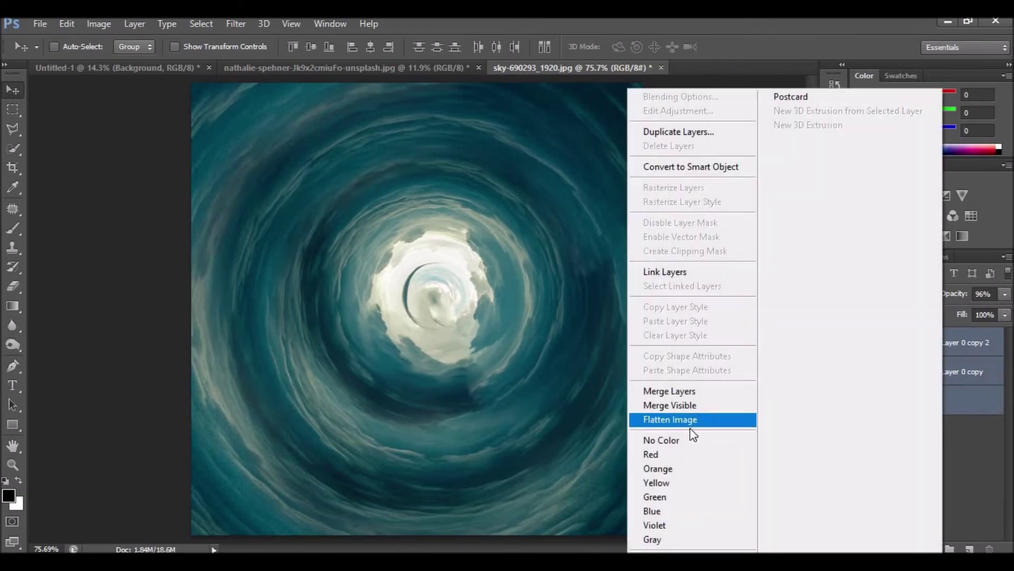
pyautogui.click(682, 390)
pyautogui.moveTo(259, 152)
pyautogui.mouseDown()
pyautogui.moveTo(189, 94)
pyautogui.moveTo(301, 171)
pyautogui.mouseUp()
pyautogui.moveTo(376, 218); pyautogui.dragTo(376, 219)
# - Check the top Hue/Saturation adjustment, then select the swirl layer in the composite
pyautogui.scroll(-1, 912, 511)
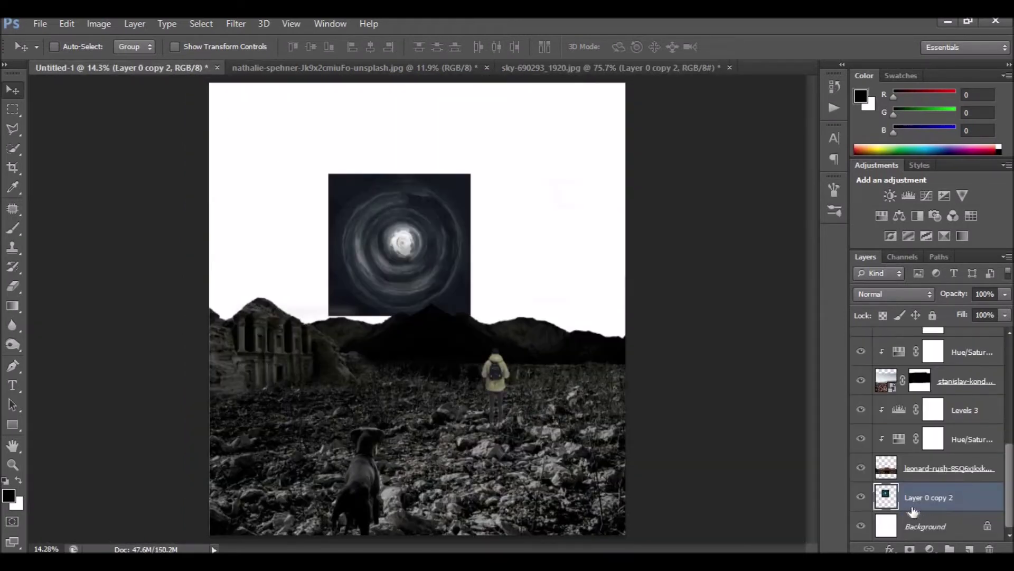
pyautogui.scroll(2, 936, 446)
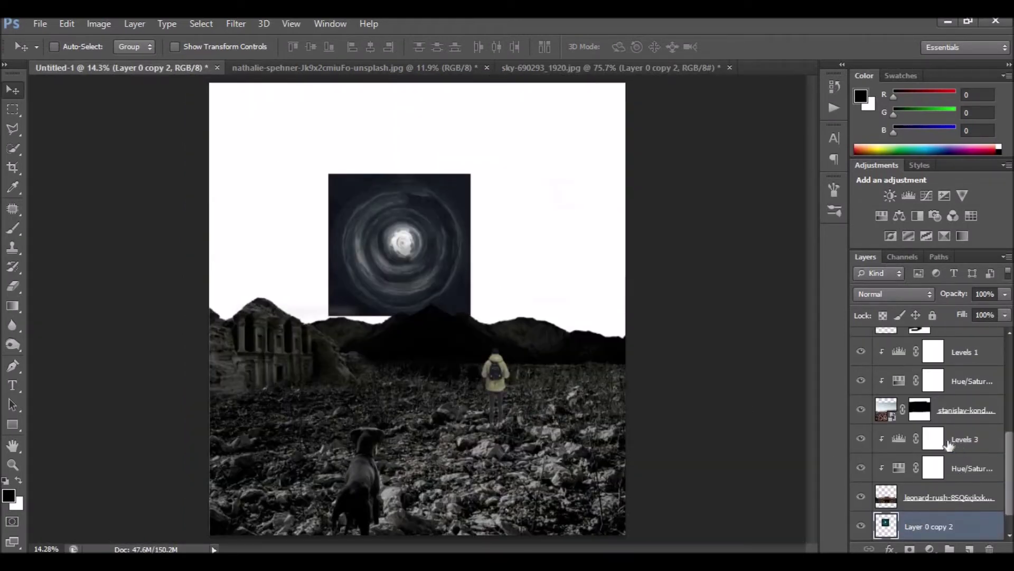
pyautogui.scroll(3, 936, 446)
pyautogui.scroll(1, 937, 448)
pyautogui.click(881, 215)
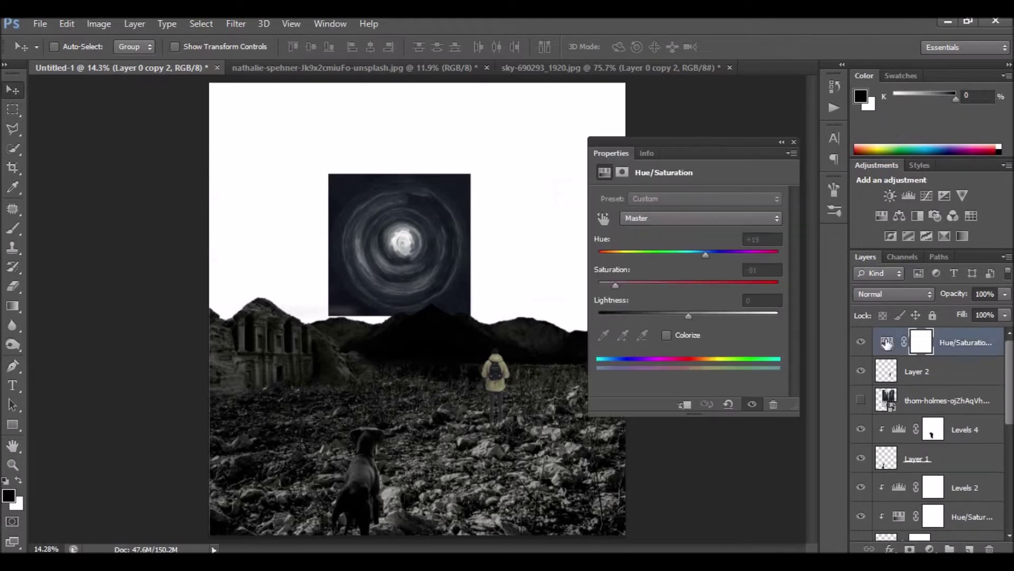
pyautogui.click(795, 142)
pyautogui.scroll(-5, 929, 465)
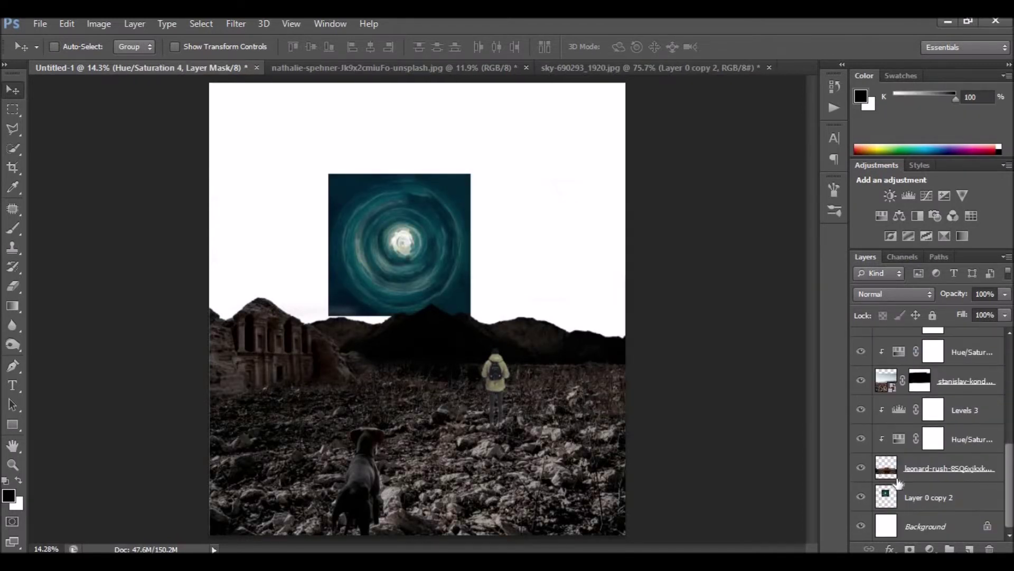
pyautogui.click(930, 496)
pyautogui.hotkey('ctrl', 't')
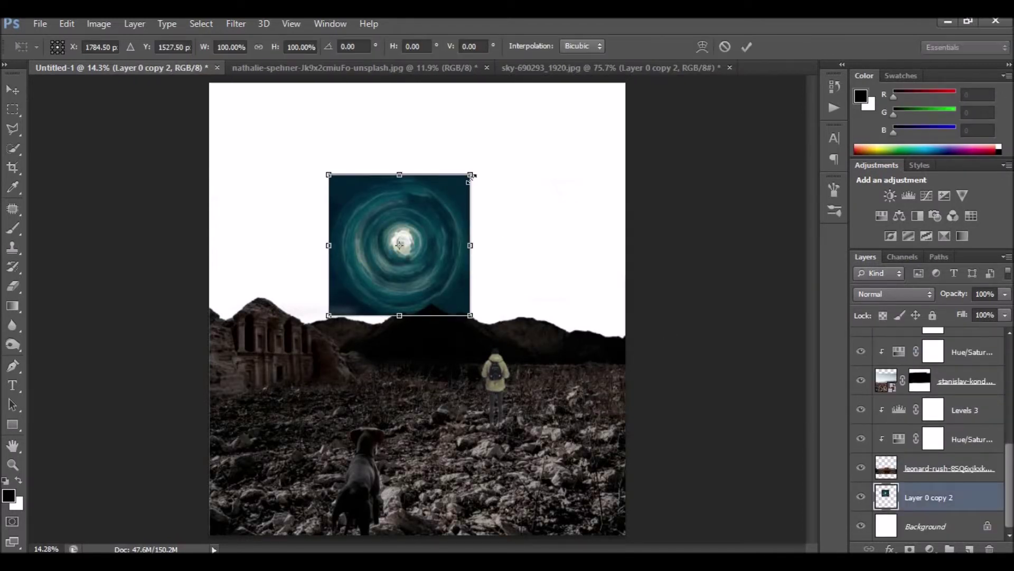
# - Scale the vortex about 620% to fill the sky behind the mountains and temple, shifted left
pyautogui.moveTo(470, 174); pyautogui.dragTo(833, 173)
pyautogui.moveTo(378, 116); pyautogui.dragTo(583, 344)
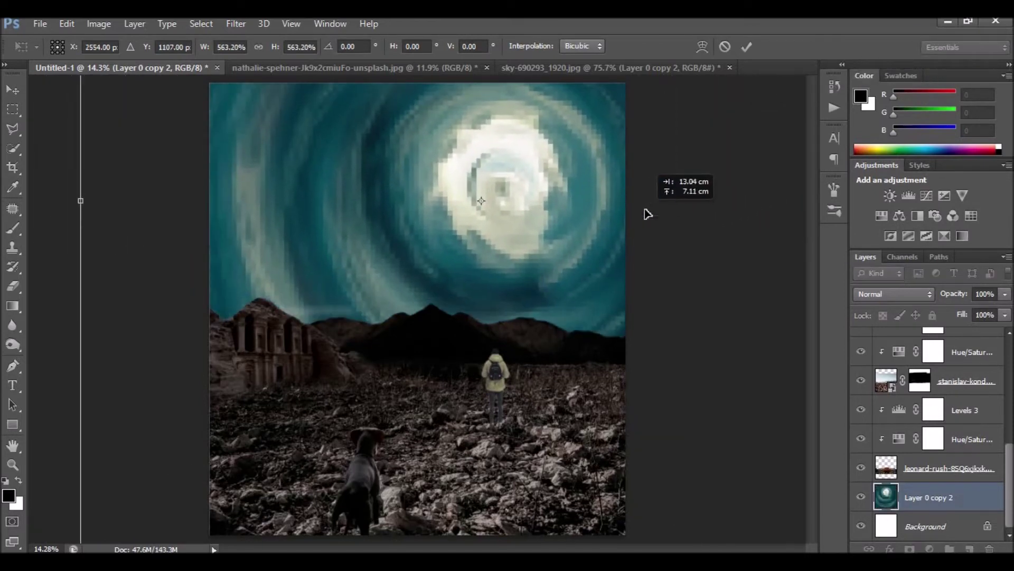
pyautogui.moveTo(288, 167); pyautogui.dragTo(211, 96)
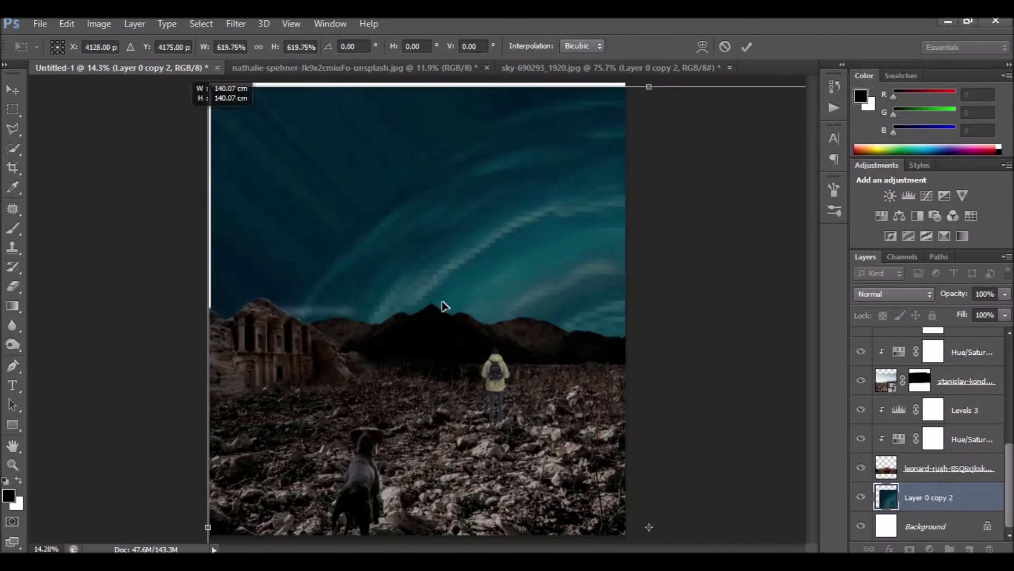
pyautogui.moveTo(538, 299); pyautogui.dragTo(507, 154)
pyautogui.click(747, 47)
pyautogui.moveTo(520, 197); pyautogui.dragTo(459, 188)
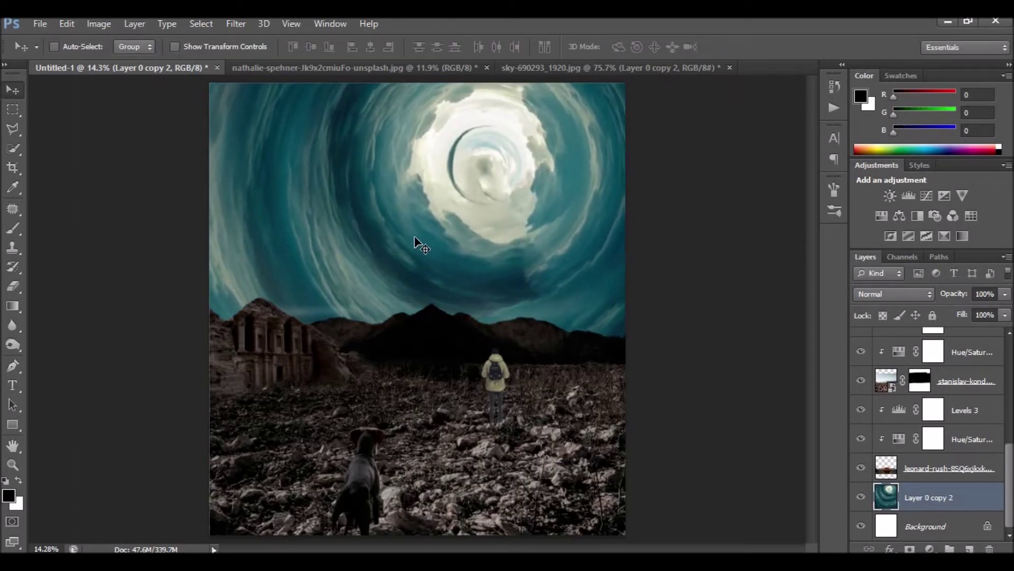
pyautogui.click(929, 548)
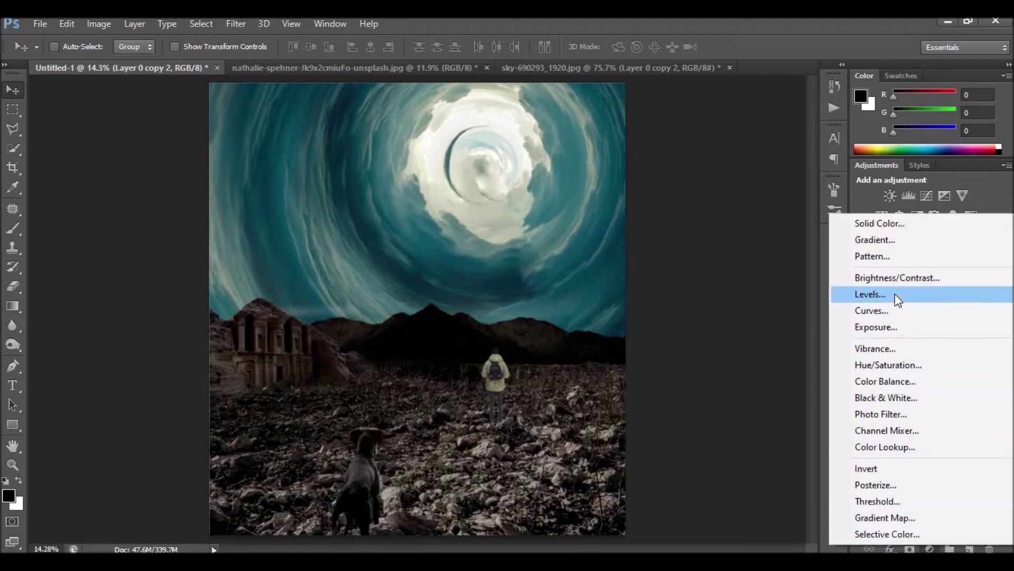
# - Add a Hue/Saturation adjustment (Hue about -150, Saturation -45) turning the sky olive-brown
pyautogui.click(888, 364)
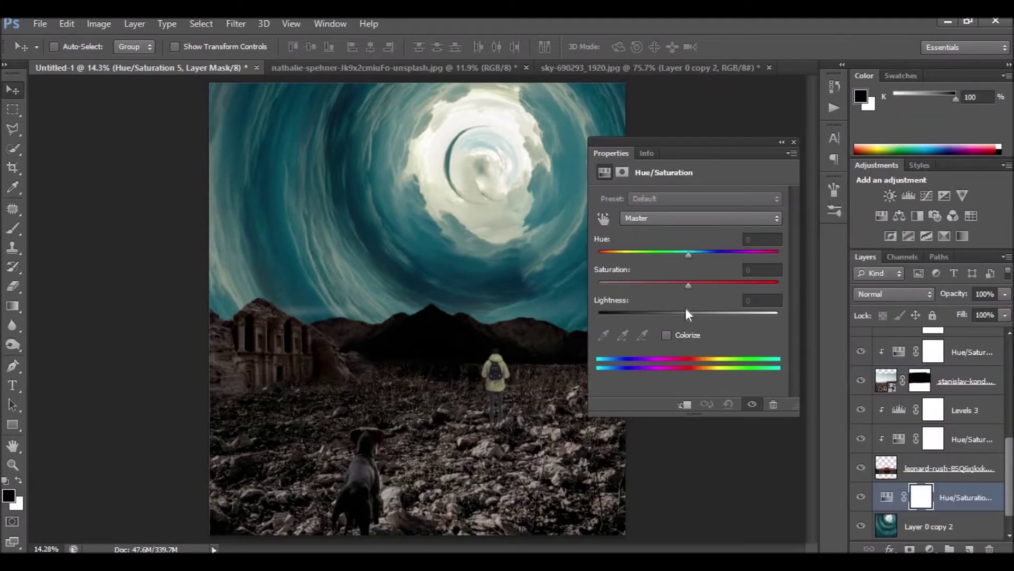
pyautogui.moveTo(688, 284); pyautogui.dragTo(658, 283)
pyautogui.moveTo(689, 253); pyautogui.dragTo(603, 242)
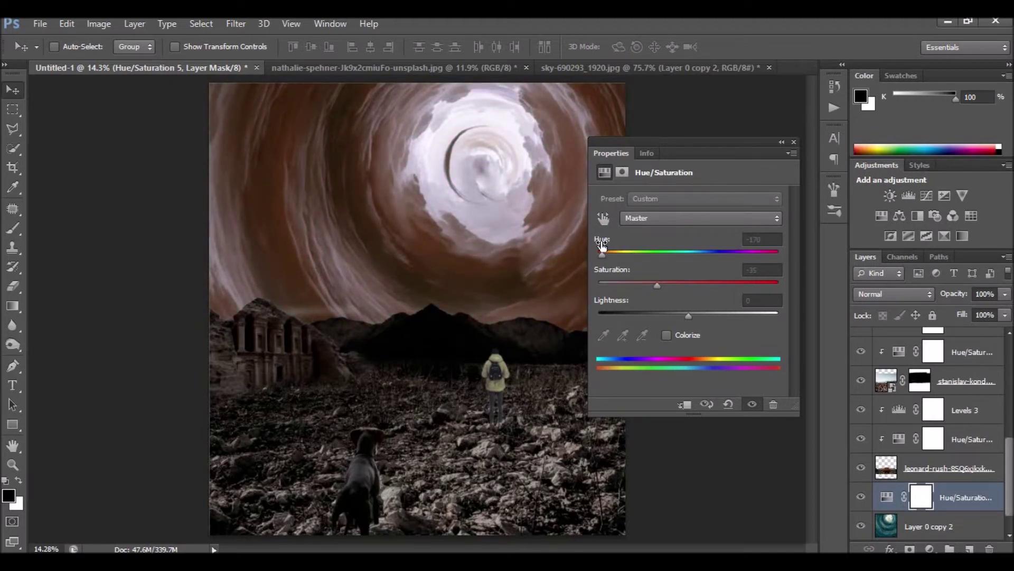
pyautogui.moveTo(643, 288); pyautogui.dragTo(645, 285)
pyautogui.moveTo(602, 253); pyautogui.dragTo(623, 254)
pyautogui.moveTo(607, 252); pyautogui.dragTo(609, 251)
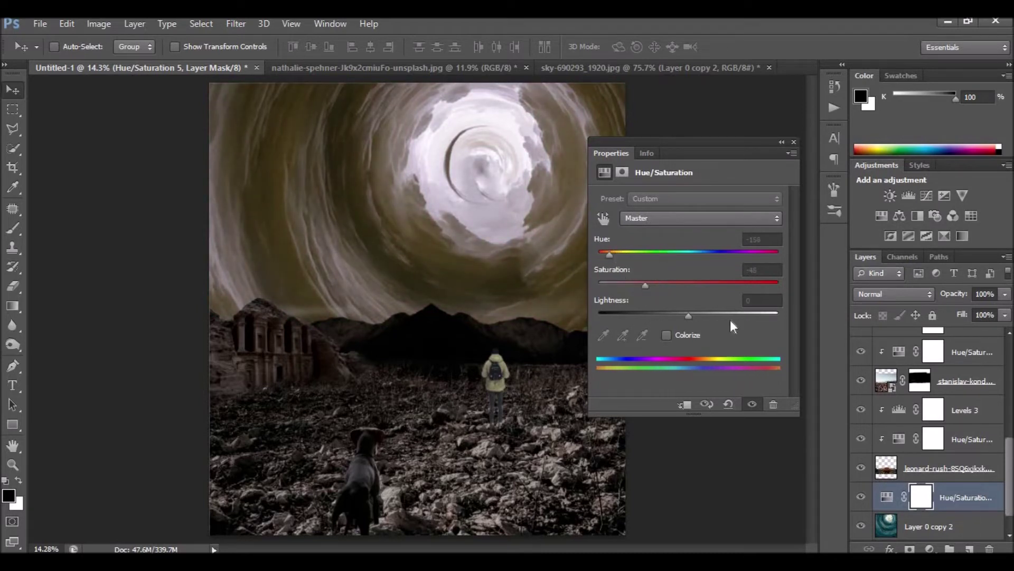
# - Add a Levels adjustment raising the black input, and move the bright swirl centre above the mountains
pyautogui.click(930, 548)
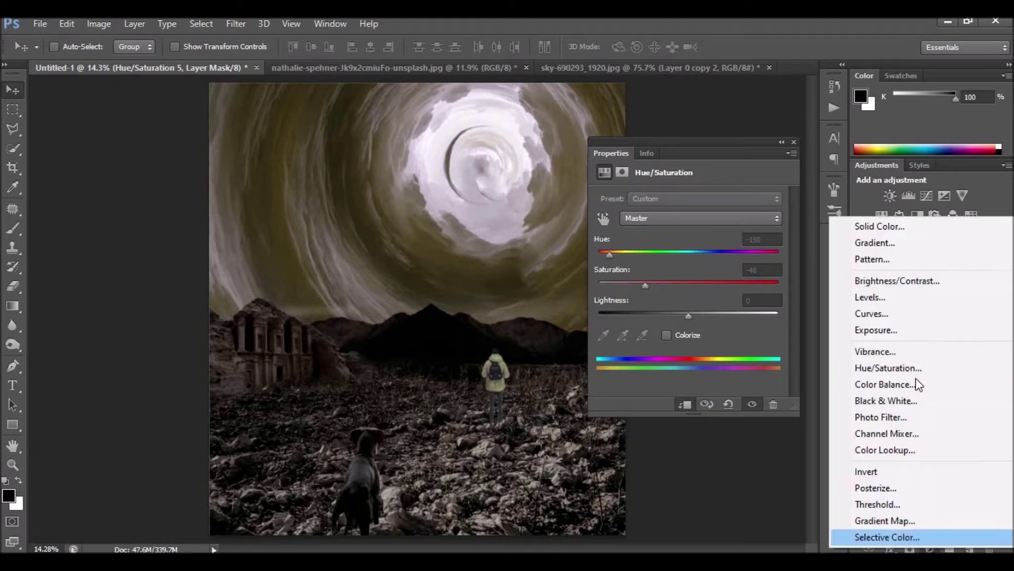
pyautogui.click(872, 296)
pyautogui.moveTo(619, 308); pyautogui.dragTo(629, 305)
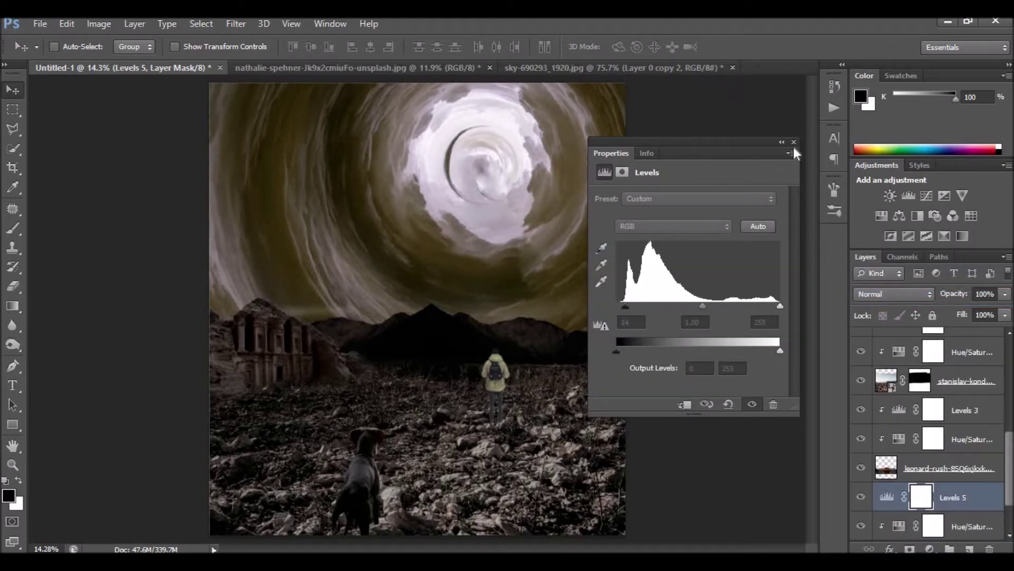
pyautogui.moveTo(514, 228); pyautogui.dragTo(525, 225)
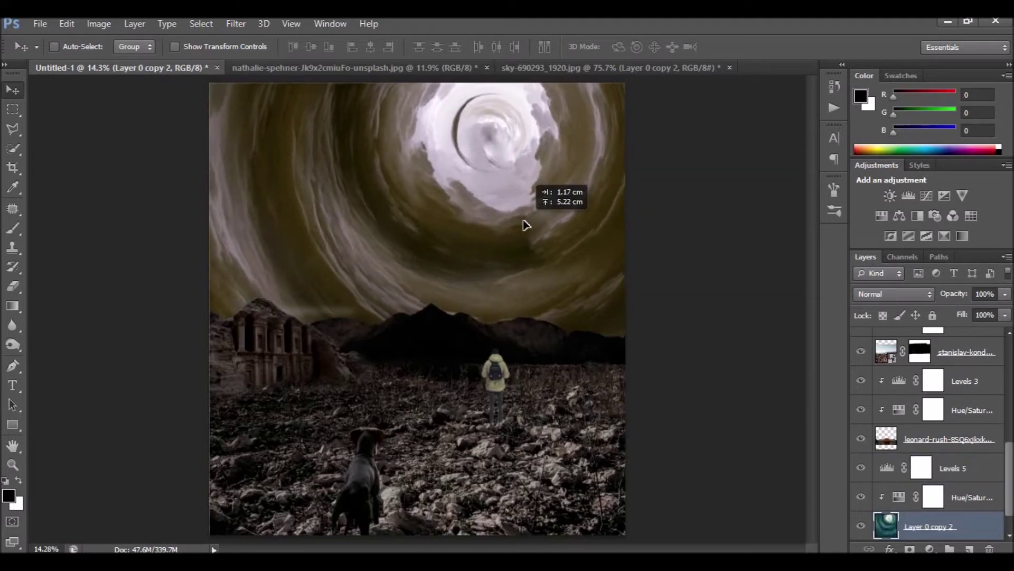
pyautogui.moveTo(552, 135)
pyautogui.mouseDown()
pyautogui.moveTo(518, 259)
pyautogui.moveTo(522, 172)
pyautogui.moveTo(524, 188)
pyautogui.mouseUp()
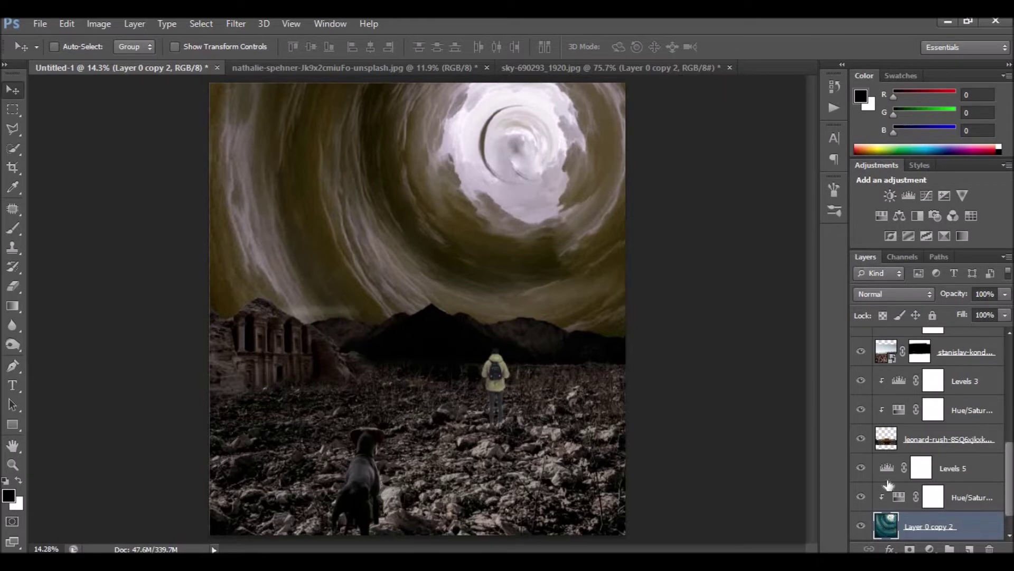
pyautogui.click(891, 445)
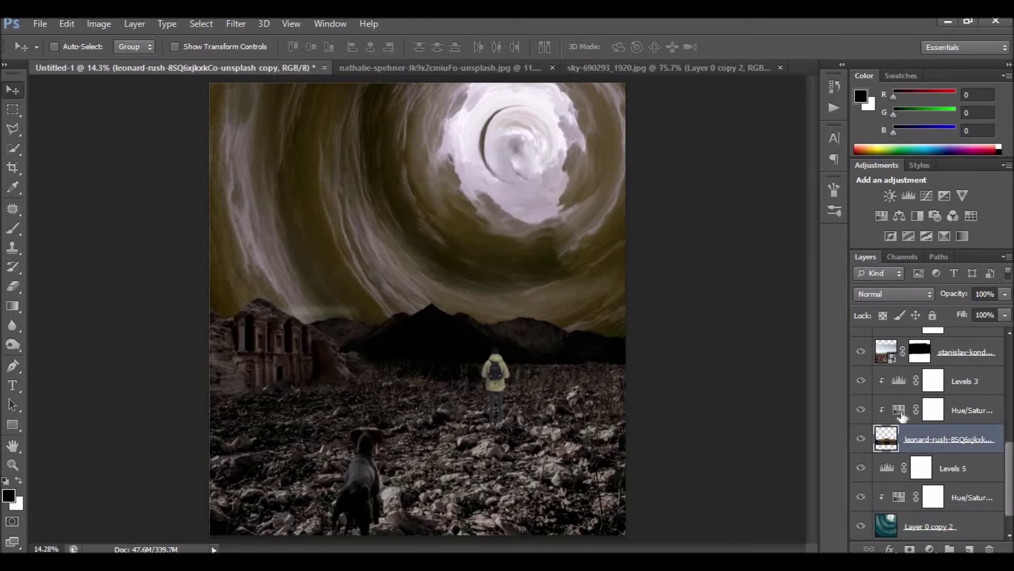
# - Warm three landscape Hue/Saturation hues, the ground's to about +28 and the temple's to +21
pyautogui.doubleClick(899, 411)
pyautogui.moveTo(621, 254); pyautogui.dragTo(696, 258)
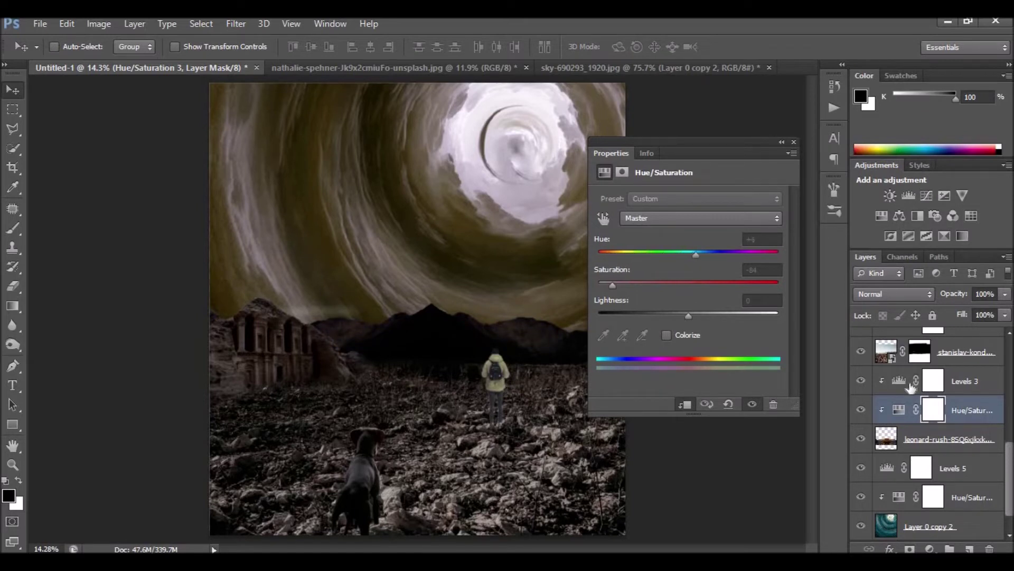
pyautogui.scroll(2, 898, 381)
pyautogui.click(898, 382)
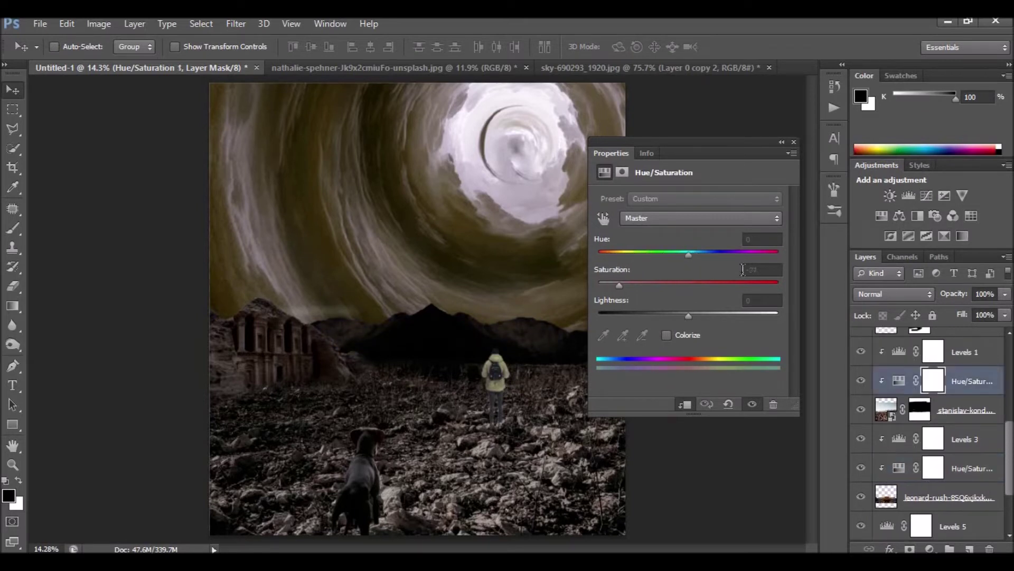
pyautogui.moveTo(689, 255)
pyautogui.mouseDown()
pyautogui.moveTo(569, 254)
pyautogui.moveTo(733, 248)
pyautogui.moveTo(715, 250)
pyautogui.mouseUp()
pyautogui.scroll(3, 930, 423)
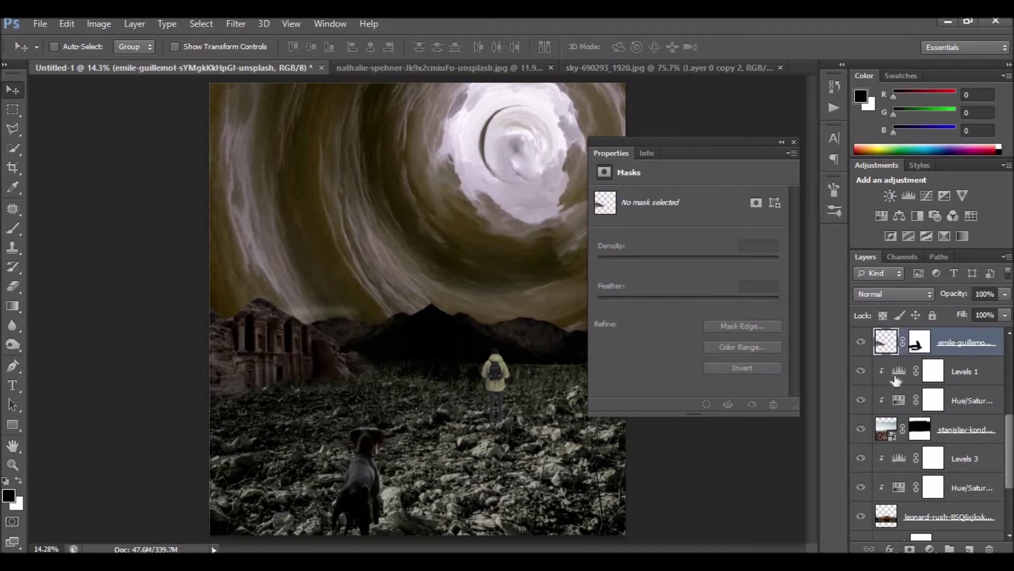
pyautogui.click(973, 429)
pyautogui.moveTo(685, 252)
pyautogui.mouseDown()
pyautogui.moveTo(569, 251)
pyautogui.moveTo(708, 244)
pyautogui.mouseUp()
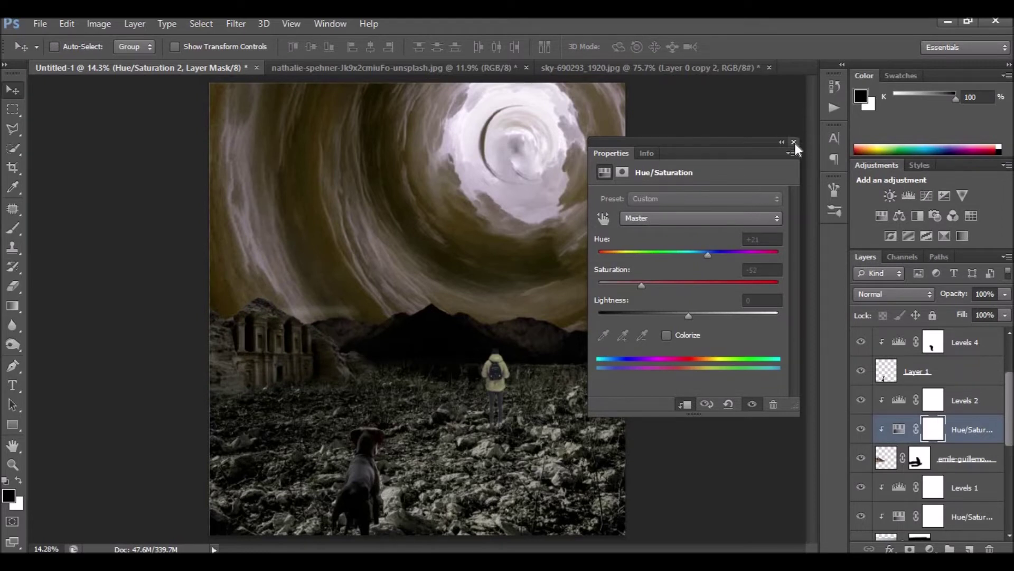
pyautogui.click(794, 143)
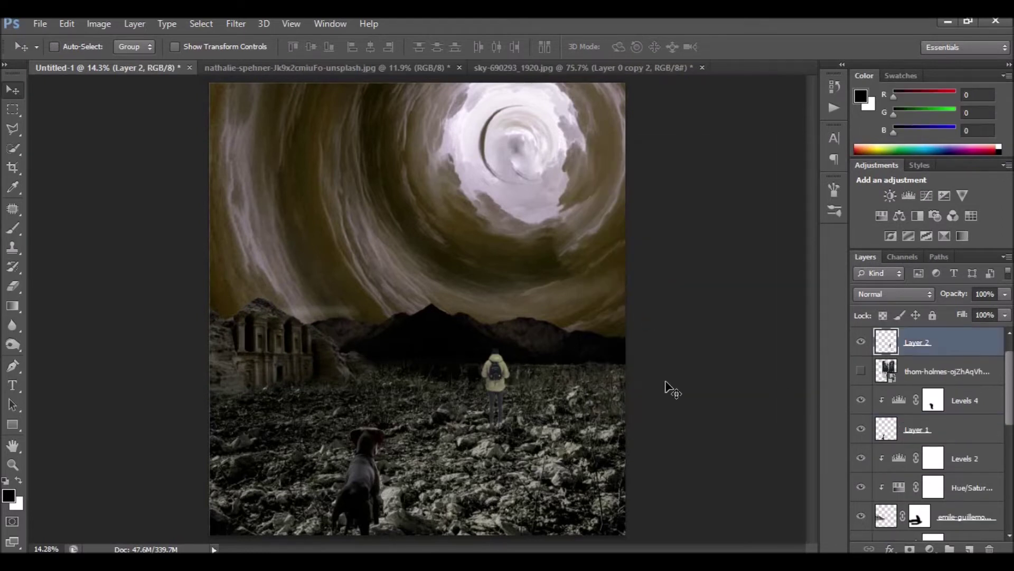
# - Add a Hue/Saturation adjustment above the hiker with Saturation -81
pyautogui.hotkey('ctrl', 't')
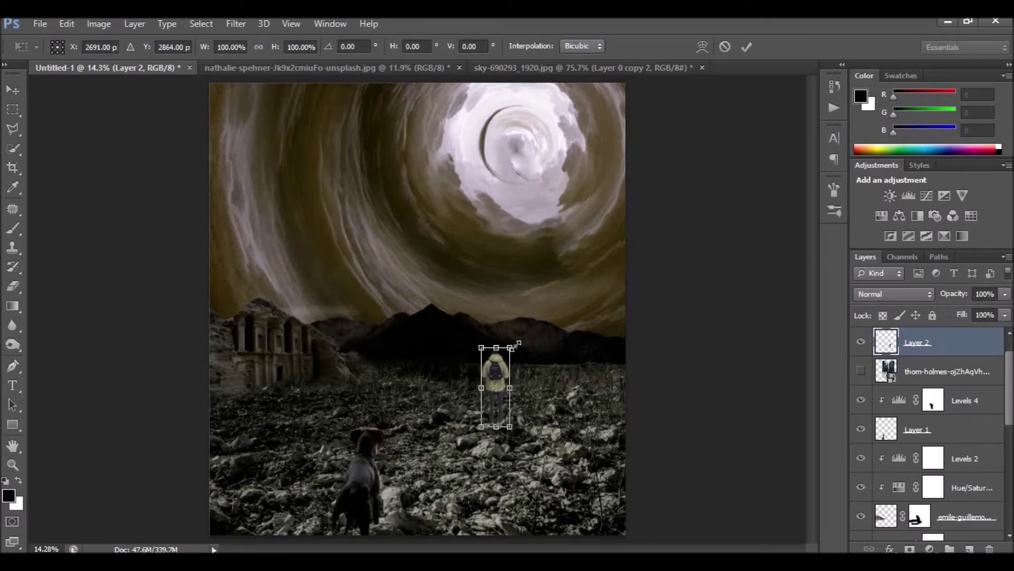
pyautogui.press('Return')
pyautogui.click(929, 548)
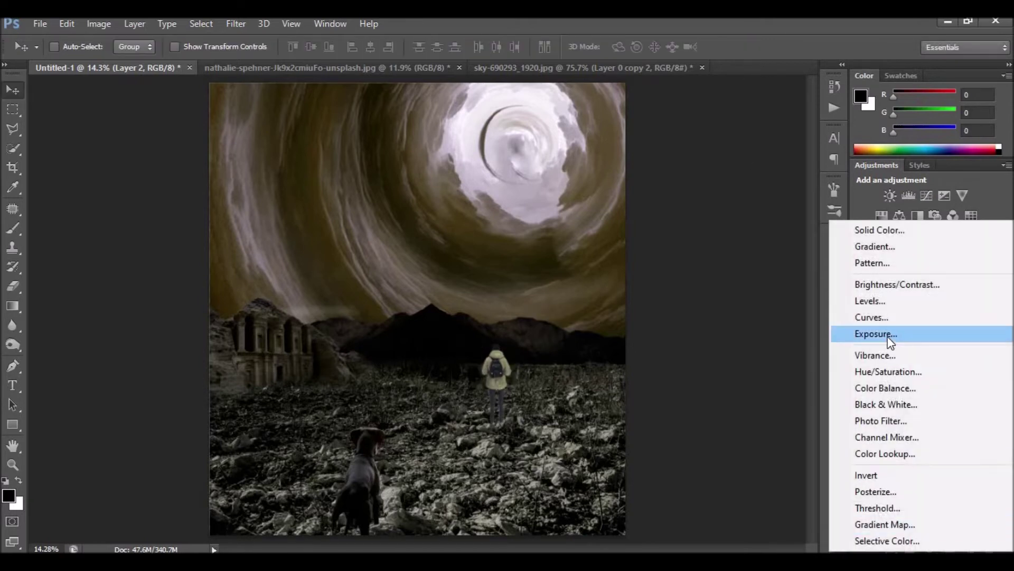
pyautogui.click(829, 370)
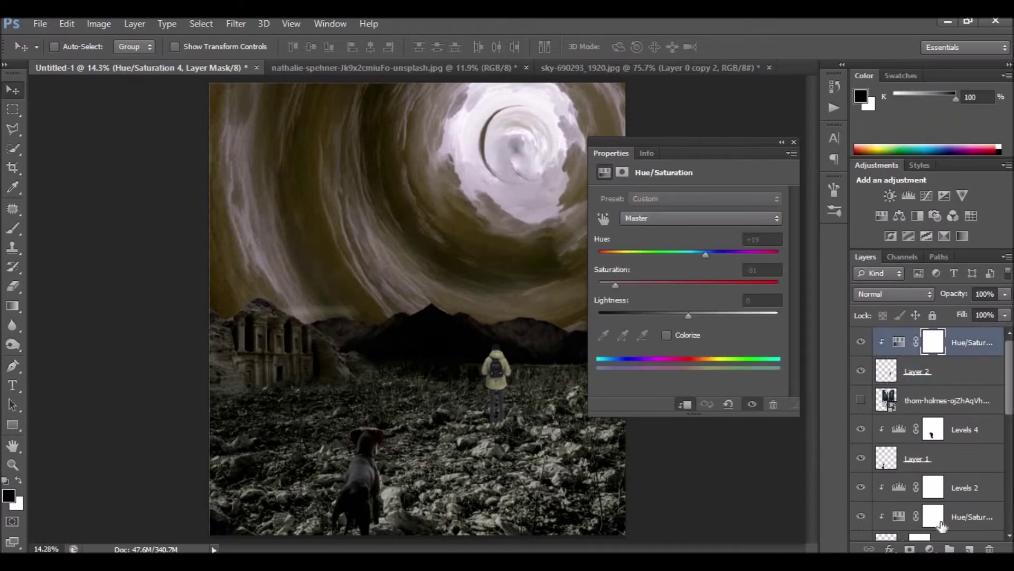
# - Add a Levels adjustment clipped to the hiker, input black 16, output white about 184
pyautogui.click(929, 549)
pyautogui.click(877, 296)
pyautogui.moveTo(617, 306); pyautogui.dragTo(622, 307)
pyautogui.click(683, 404)
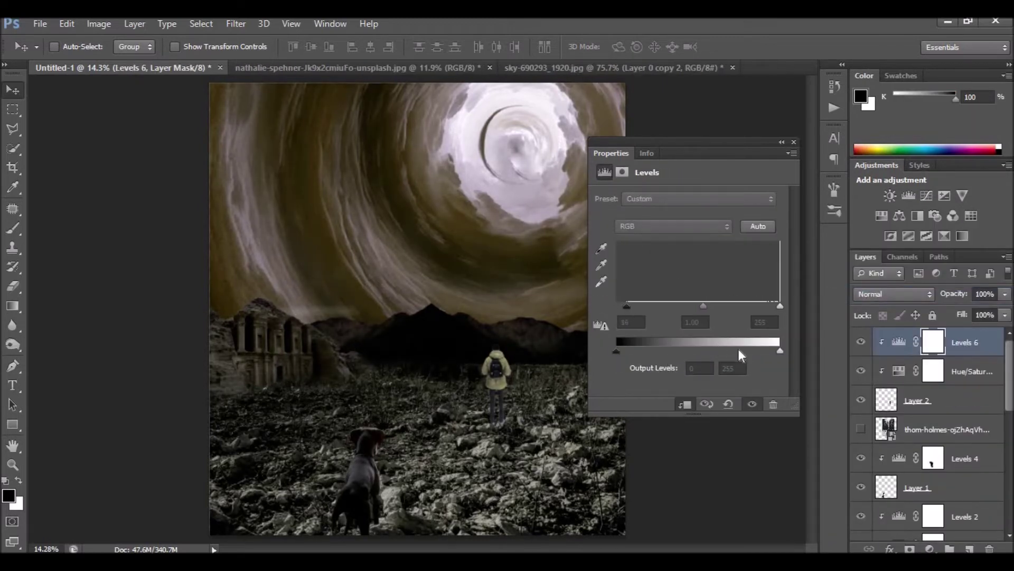
pyautogui.moveTo(781, 350); pyautogui.dragTo(683, 348)
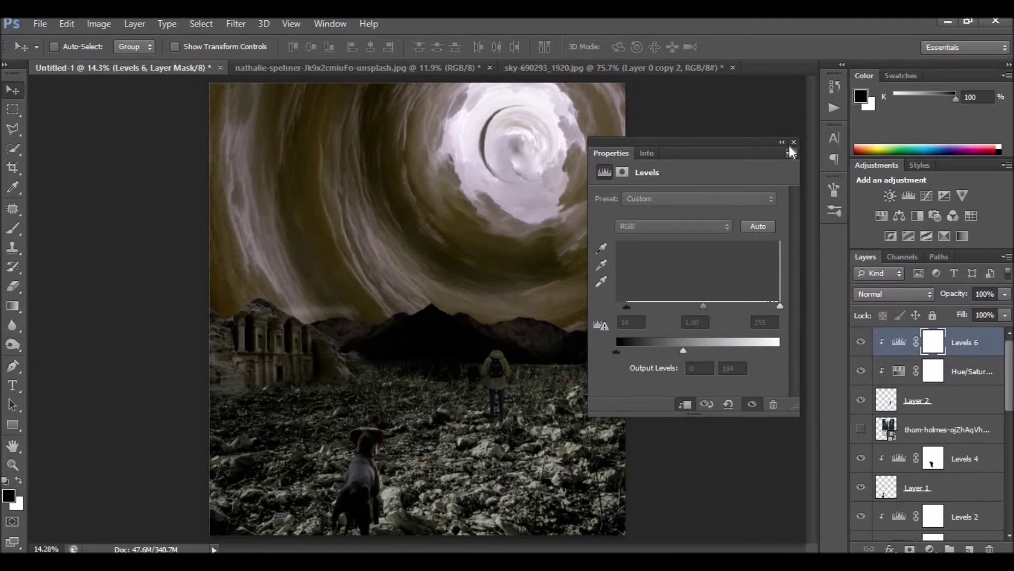
pyautogui.click(790, 151)
# - Zoom in on the hiker to touch up the Levels mask with a brush, then fit the view
pyautogui.press('z')
pyautogui.moveTo(521, 344); pyautogui.dragTo(483, 403)
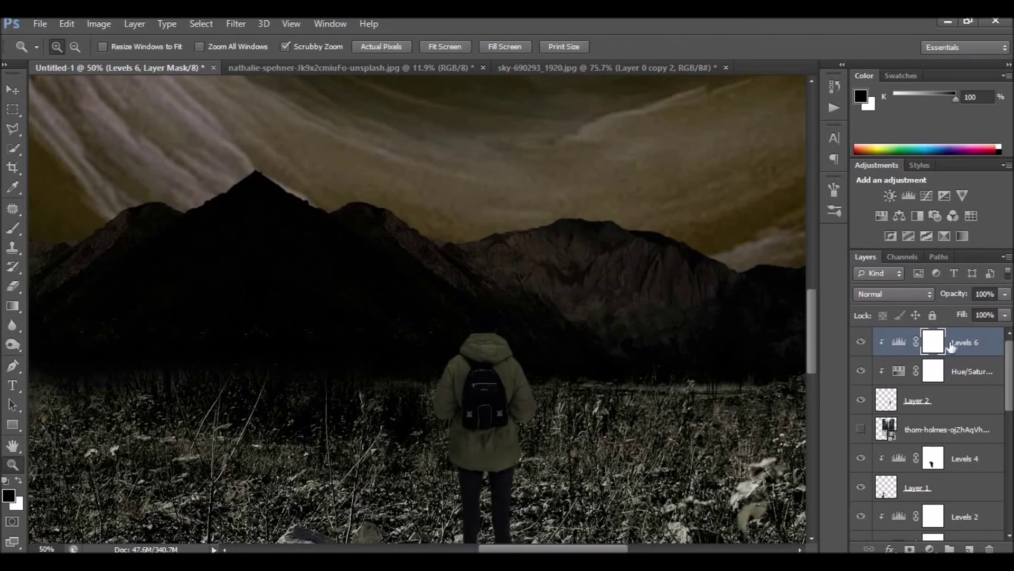
pyautogui.press('b')
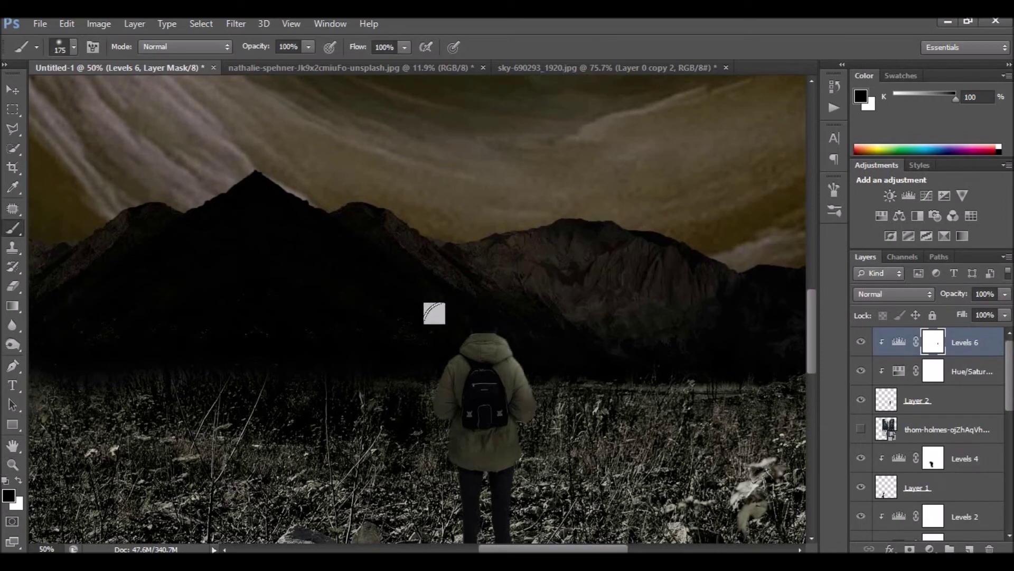
pyautogui.press('z')
pyautogui.hotkey('ctrl', '0')
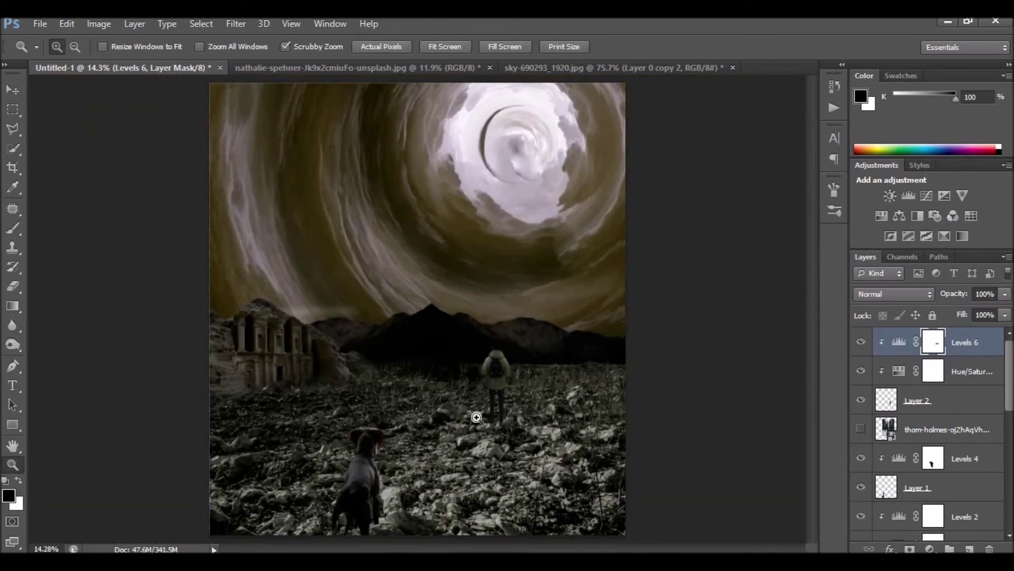
pyautogui.scroll(-5, 907, 499)
pyautogui.scroll(-1, 907, 497)
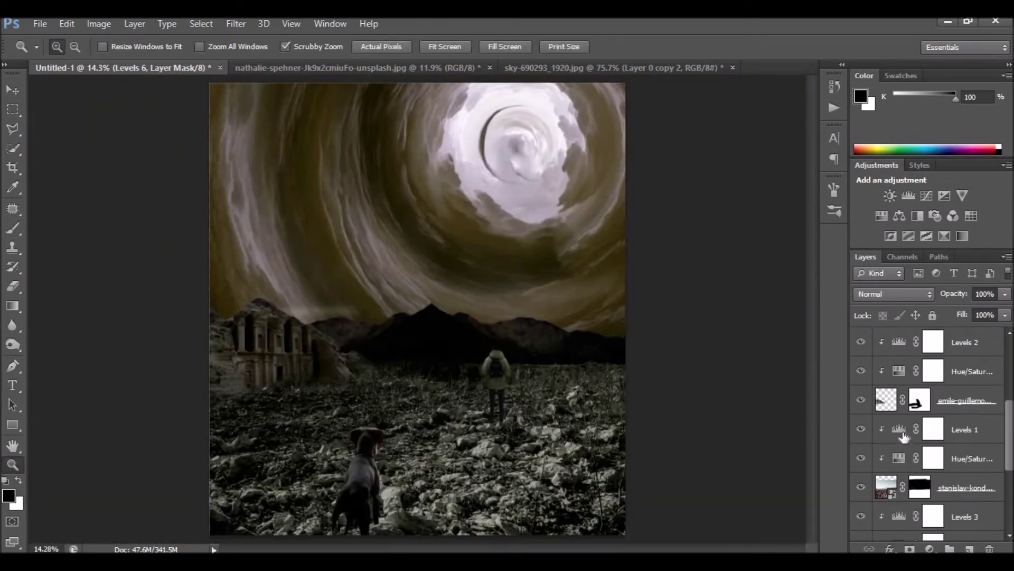
# - Dim the Levels 1 highlights and raise the saturation of the Hue/Saturation adjustment below it
pyautogui.doubleClick(899, 430)
pyautogui.moveTo(761, 351); pyautogui.dragTo(707, 351)
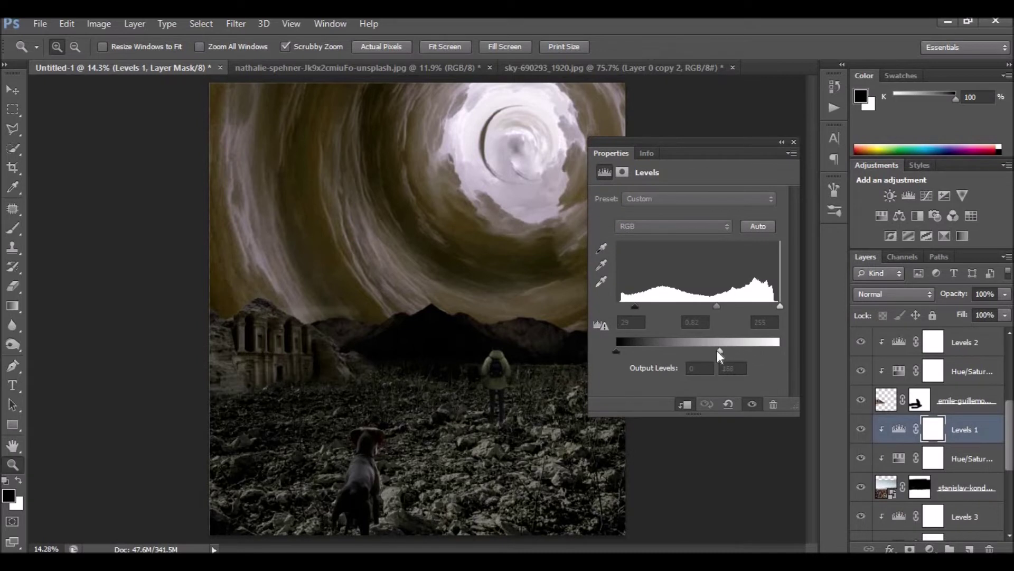
pyautogui.moveTo(699, 352); pyautogui.dragTo(696, 352)
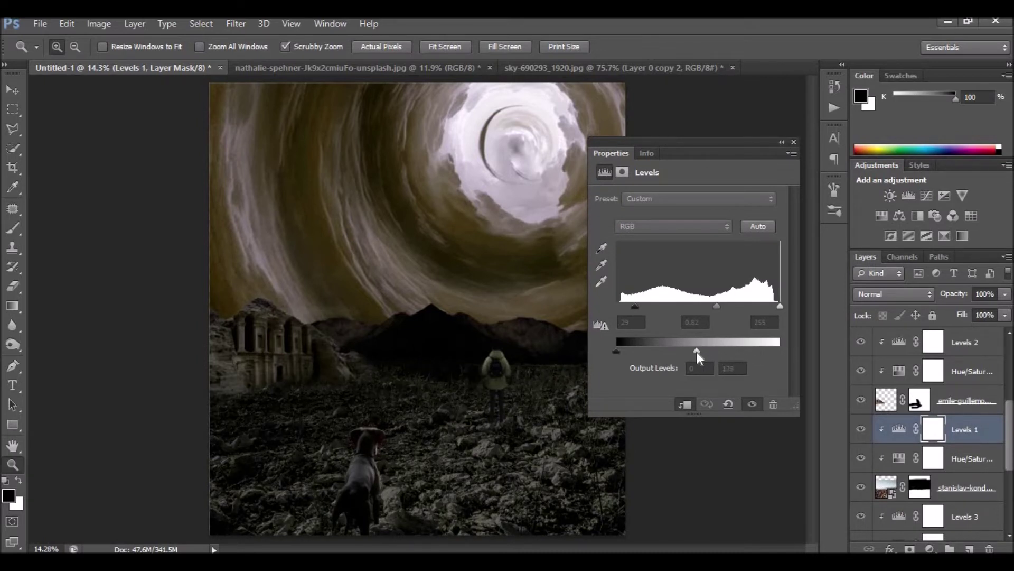
pyautogui.click(794, 141)
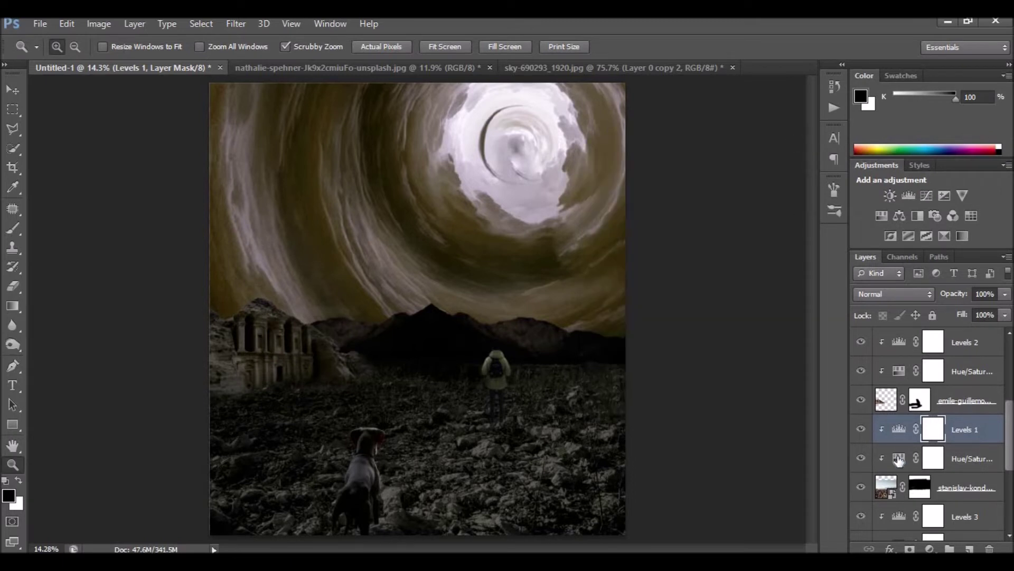
pyautogui.doubleClick(898, 458)
pyautogui.moveTo(624, 287); pyautogui.dragTo(651, 285)
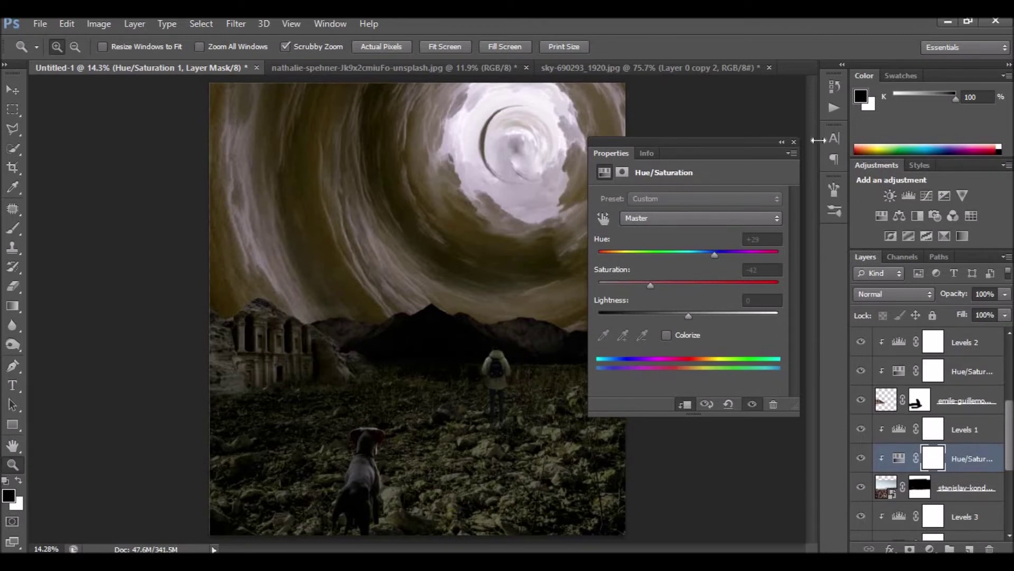
pyautogui.click(794, 142)
# - Shift the hue of the Hue/Saturation adjustment below Levels 3 from +43 to +23
pyautogui.scroll(-2, 954, 493)
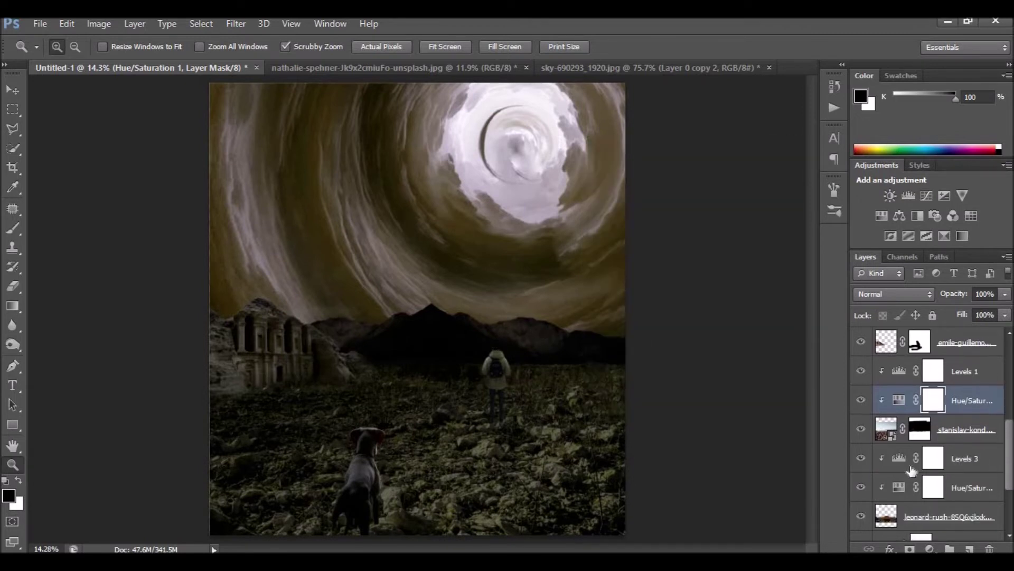
pyautogui.doubleClick(898, 458)
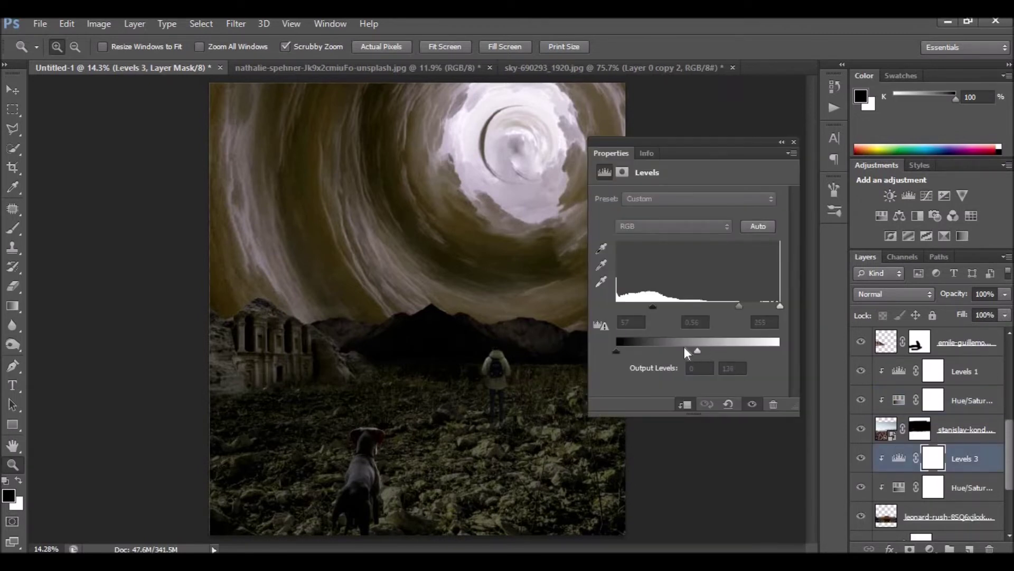
pyautogui.click(899, 487)
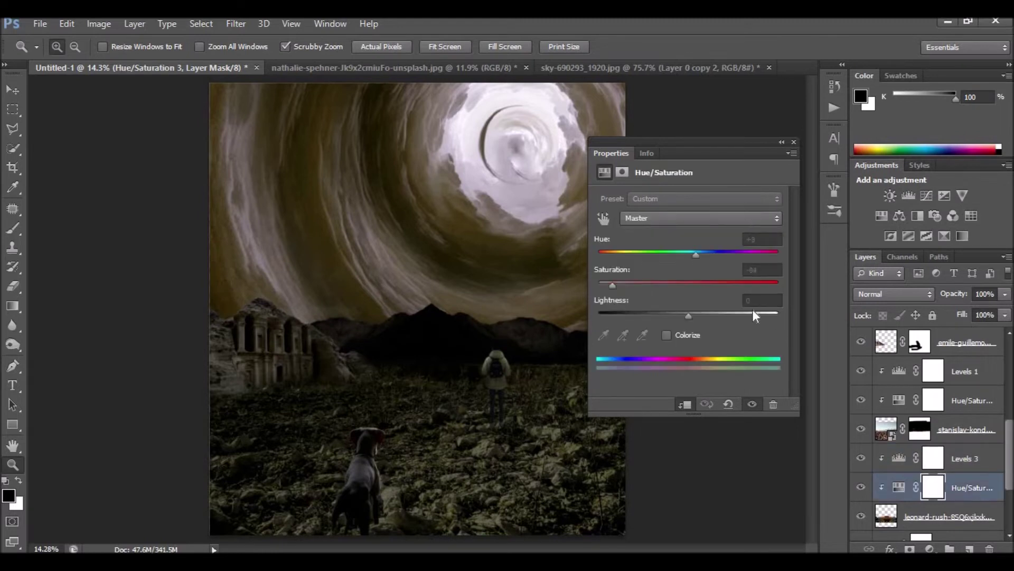
pyautogui.moveTo(745, 253); pyautogui.dragTo(714, 253)
pyautogui.click(794, 142)
# - Nudge Hue/Saturation 2's hue from +21 to +16 and lower Levels 2 output white to about 127
pyautogui.scroll(3, 955, 462)
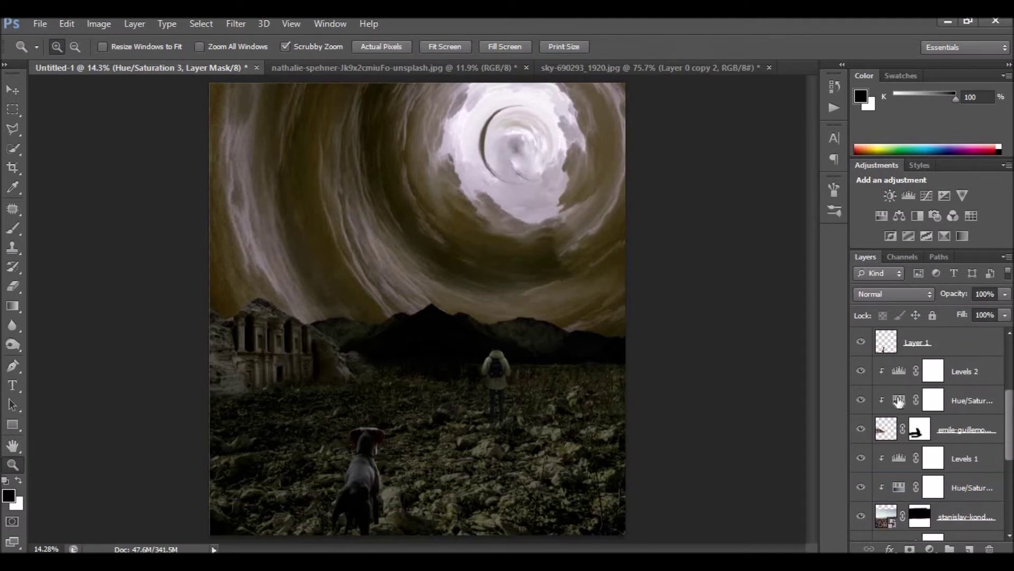
pyautogui.click(899, 402)
pyautogui.doubleClick(900, 403)
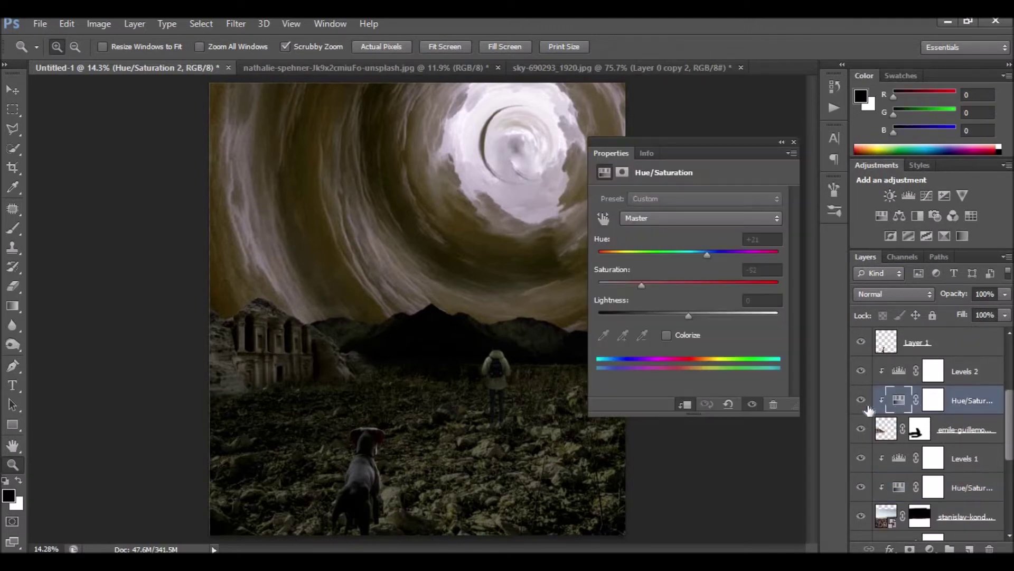
pyautogui.moveTo(708, 254)
pyautogui.mouseDown()
pyautogui.moveTo(693, 252)
pyautogui.moveTo(714, 252)
pyautogui.moveTo(704, 253)
pyautogui.mouseUp()
pyautogui.click(899, 371)
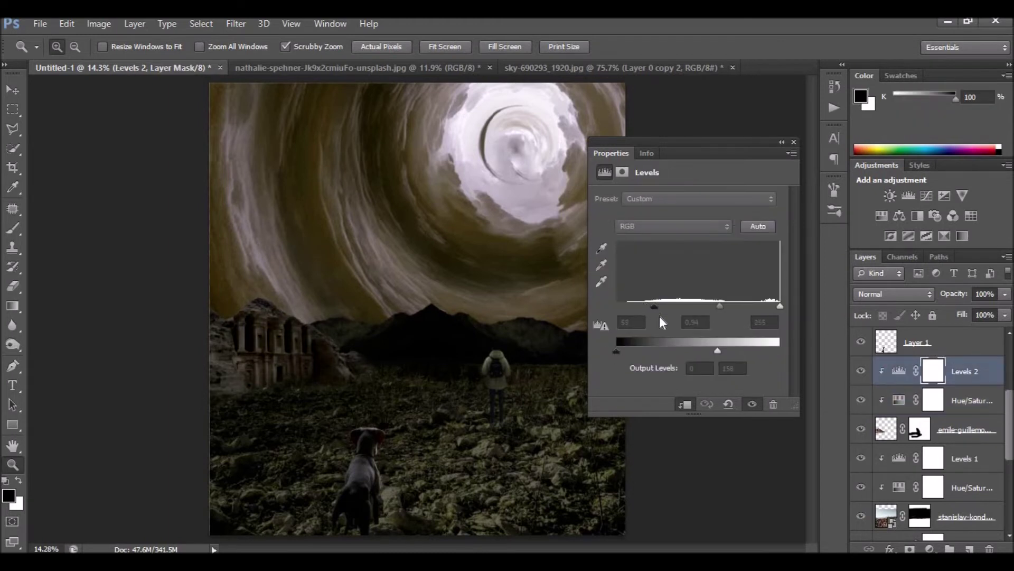
pyautogui.moveTo(706, 349); pyautogui.dragTo(687, 330)
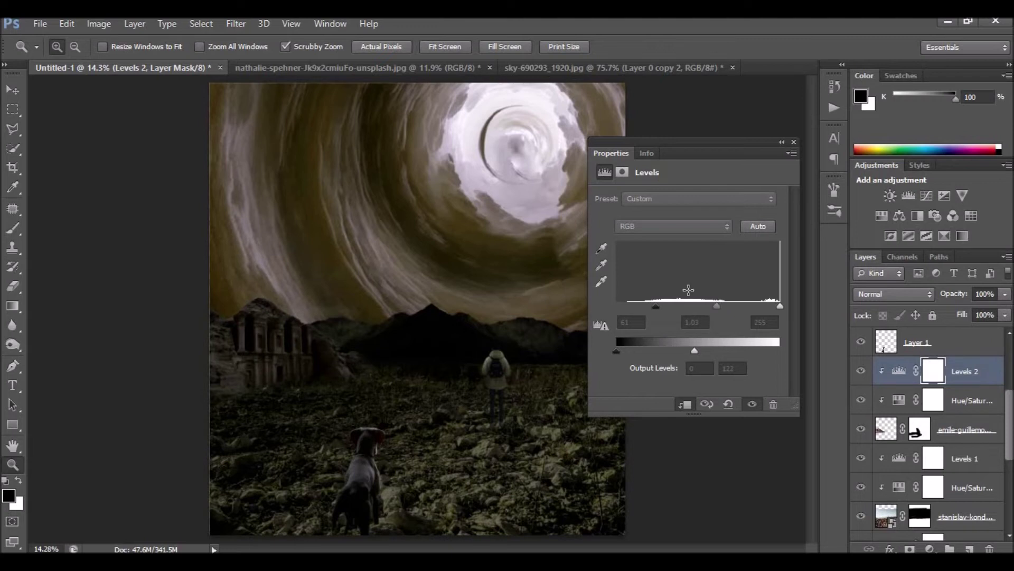
pyautogui.click(794, 141)
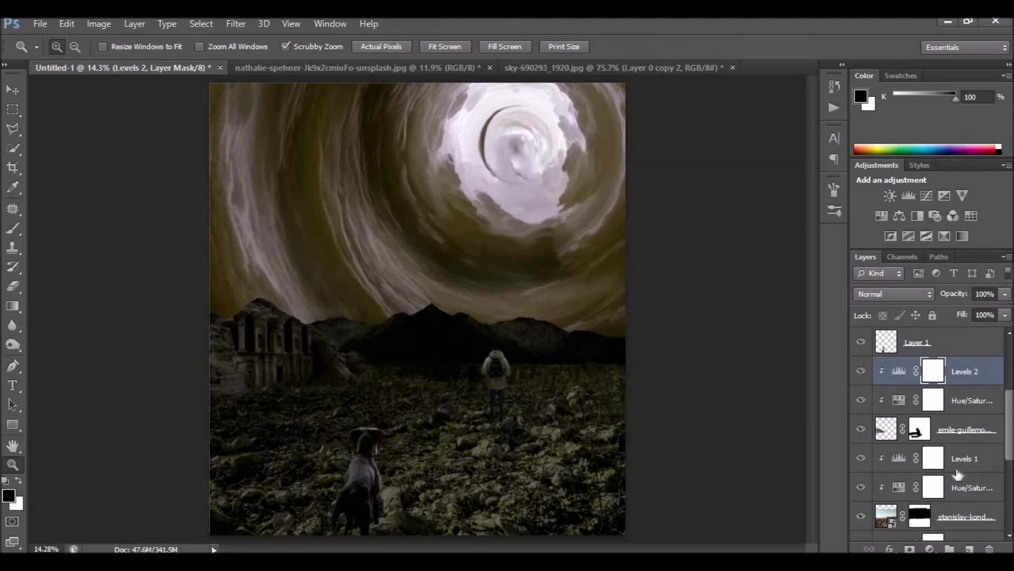
# - Add an empty Layer 3 above the Levels 6 adjustment and switch to the Brush
pyautogui.scroll(3, 949, 425)
pyautogui.scroll(2, 950, 426)
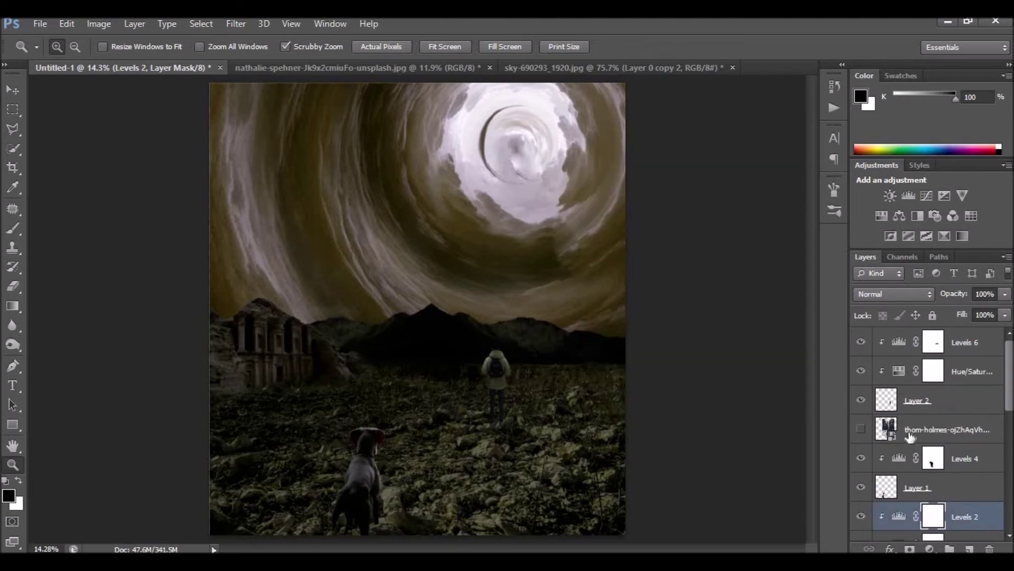
pyautogui.click(898, 345)
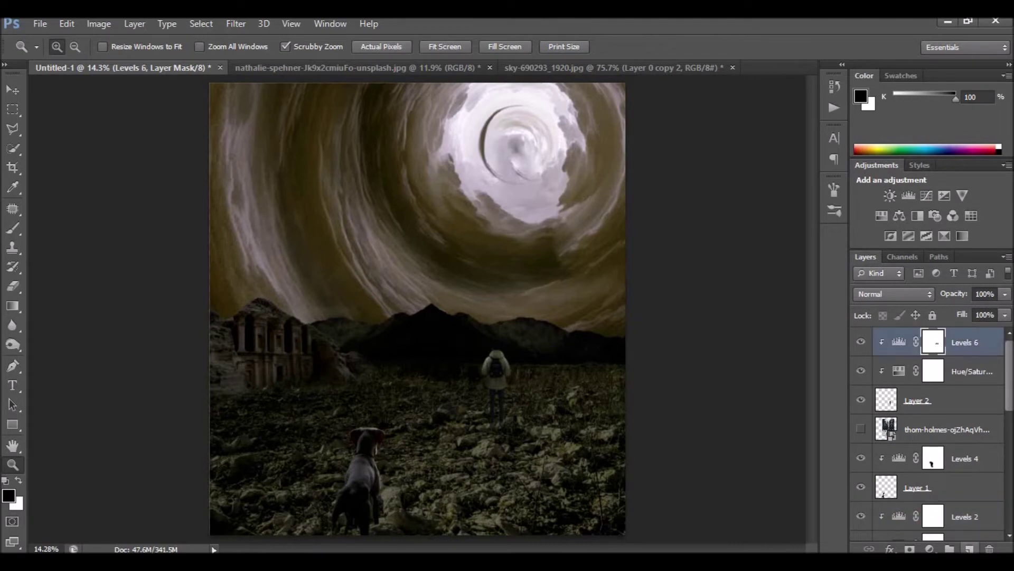
pyautogui.click(971, 548)
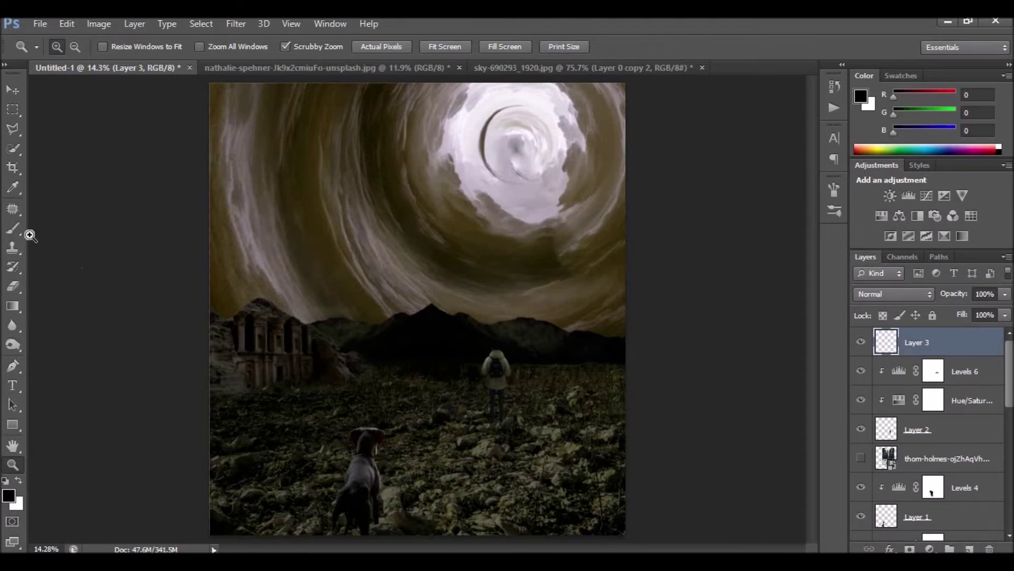
pyautogui.click(13, 228)
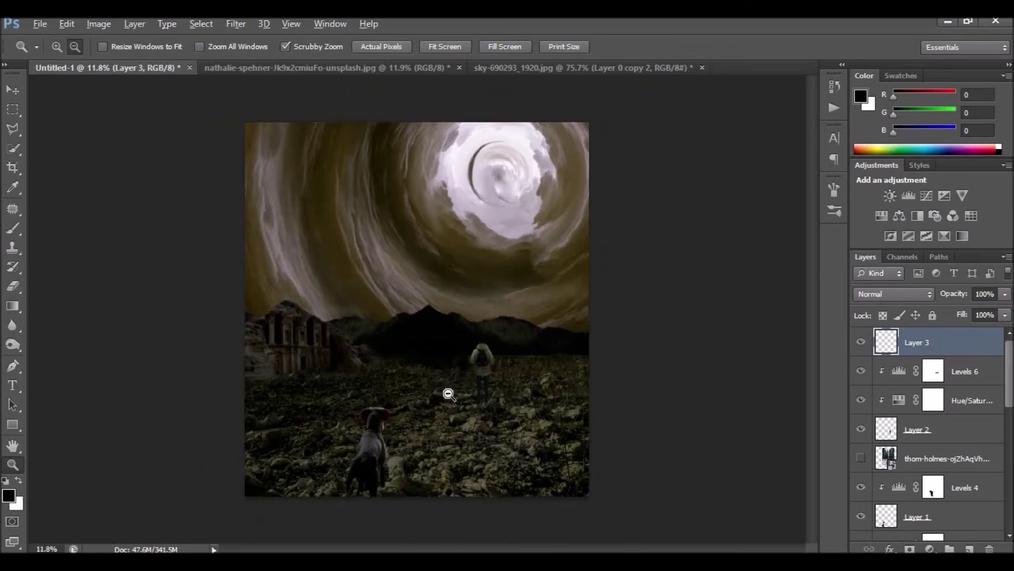
# - Paint soft black along the bottom and lower-left edges, then set brush opacity to 14%
pyautogui.moveTo(447, 403); pyautogui.dragTo(58, 262)
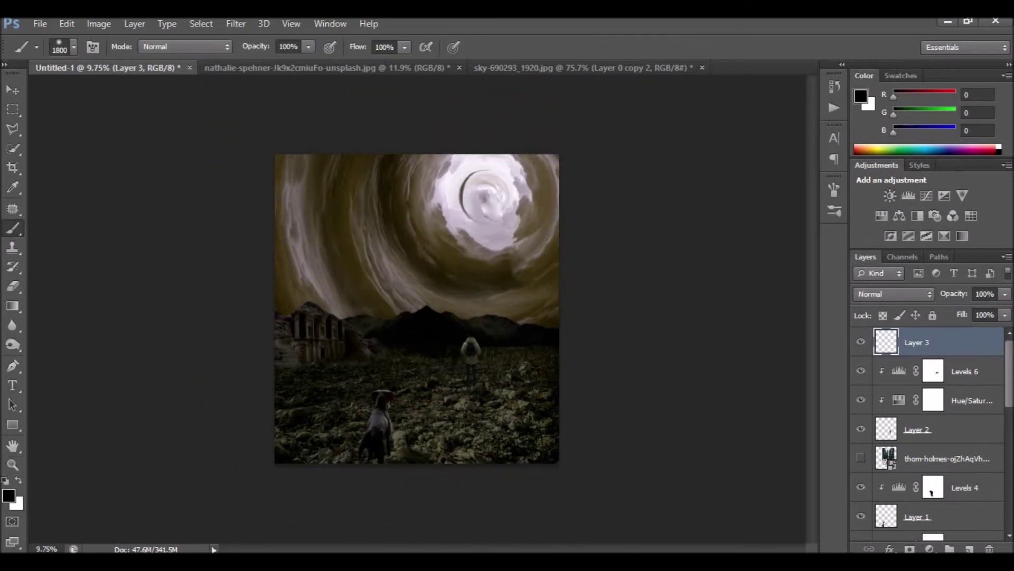
pyautogui.moveTo(465, 496)
pyautogui.mouseDown()
pyautogui.moveTo(322, 497)
pyautogui.moveTo(243, 380)
pyautogui.mouseUp()
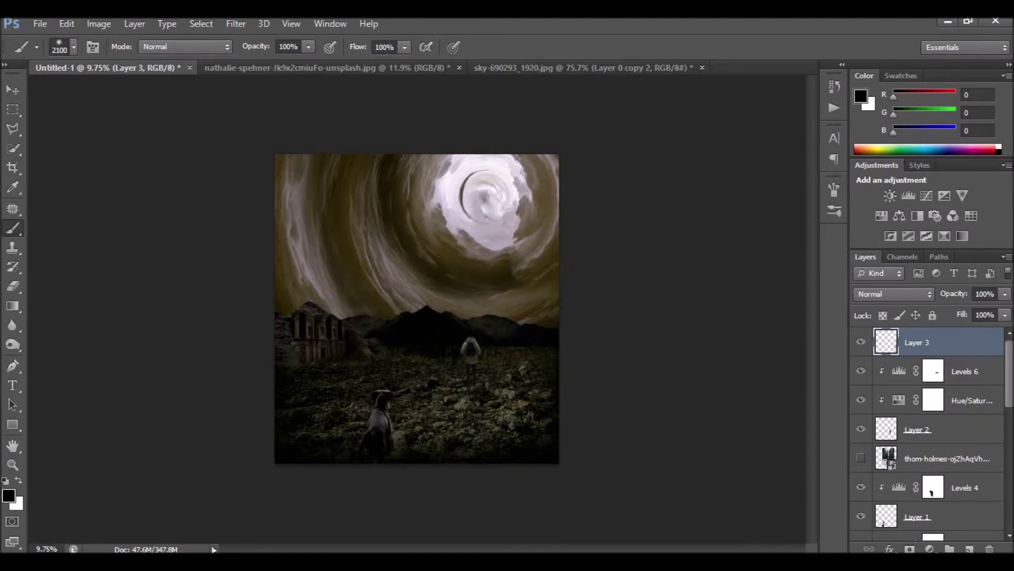
pyautogui.rightClick(433, 398)
pyautogui.click(456, 407)
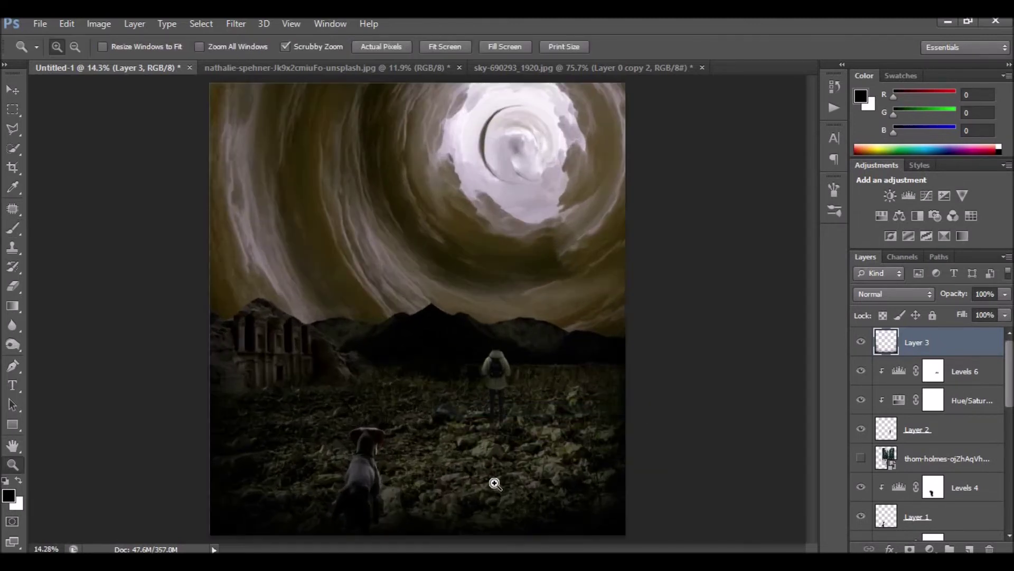
pyautogui.click(13, 228)
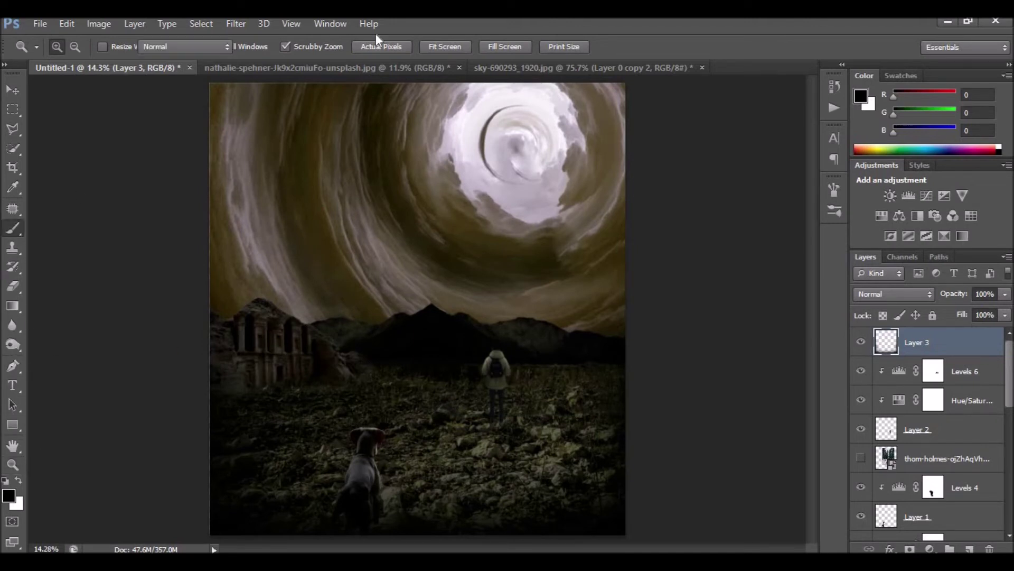
pyautogui.moveTo(308, 47); pyautogui.dragTo(249, 65)
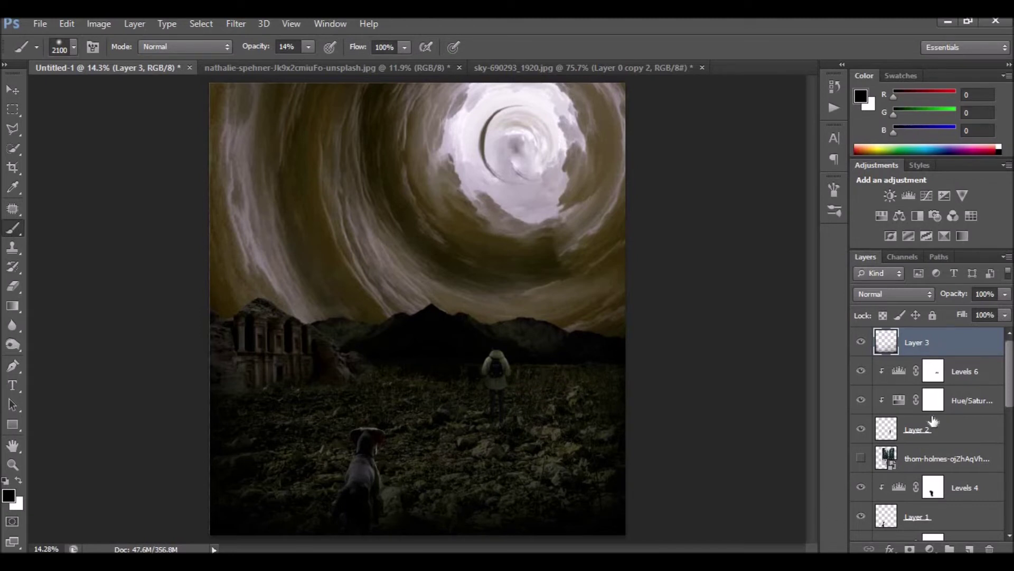
# - Add a Colorize Hue/Saturation adjustment tinting the composite sepia (hue about 52, saturation 33)
pyautogui.click(929, 548)
pyautogui.click(914, 373)
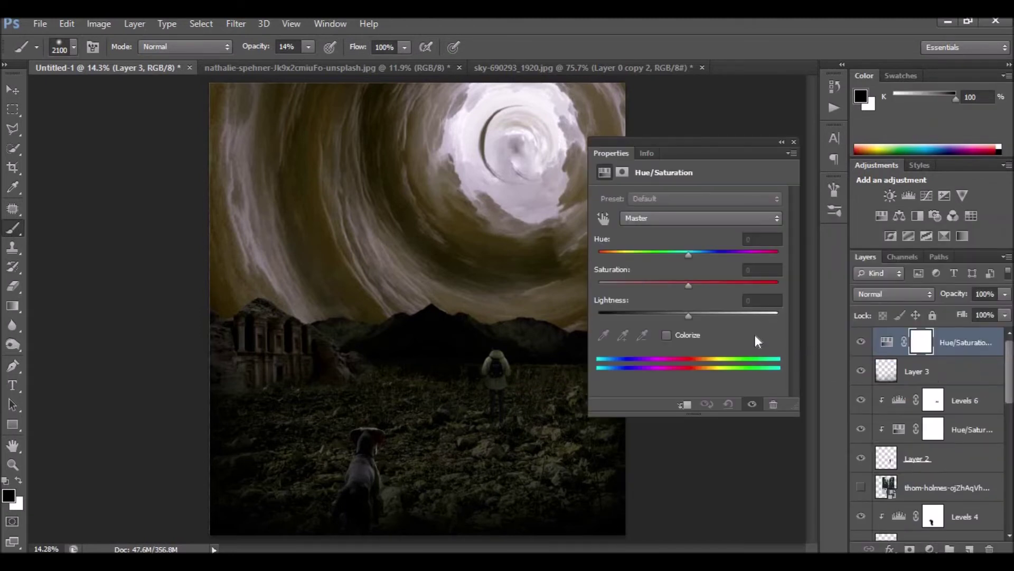
pyautogui.click(685, 336)
pyautogui.moveTo(608, 256); pyautogui.dragTo(631, 259)
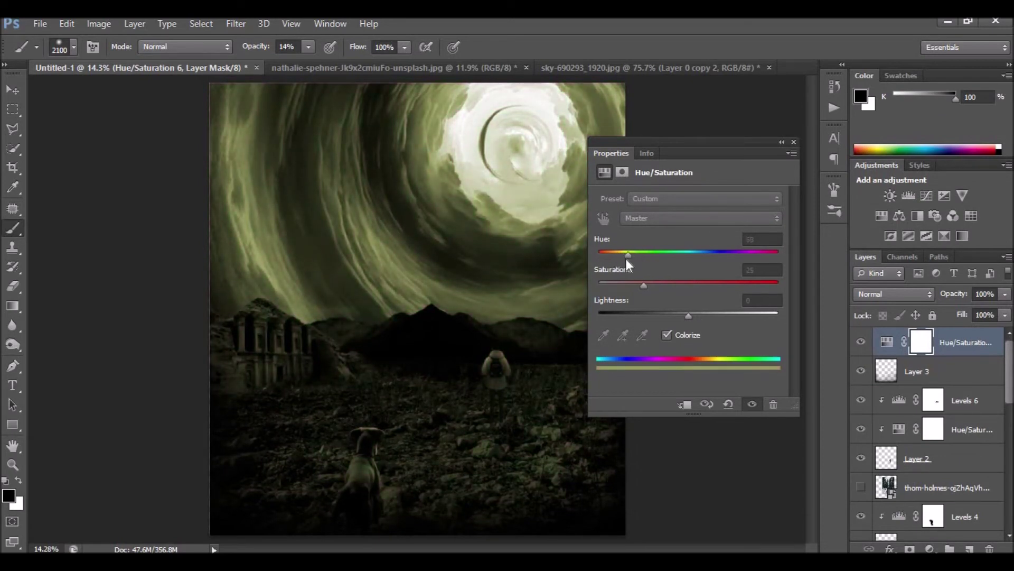
pyautogui.moveTo(631, 257); pyautogui.dragTo(619, 255)
pyautogui.click(794, 142)
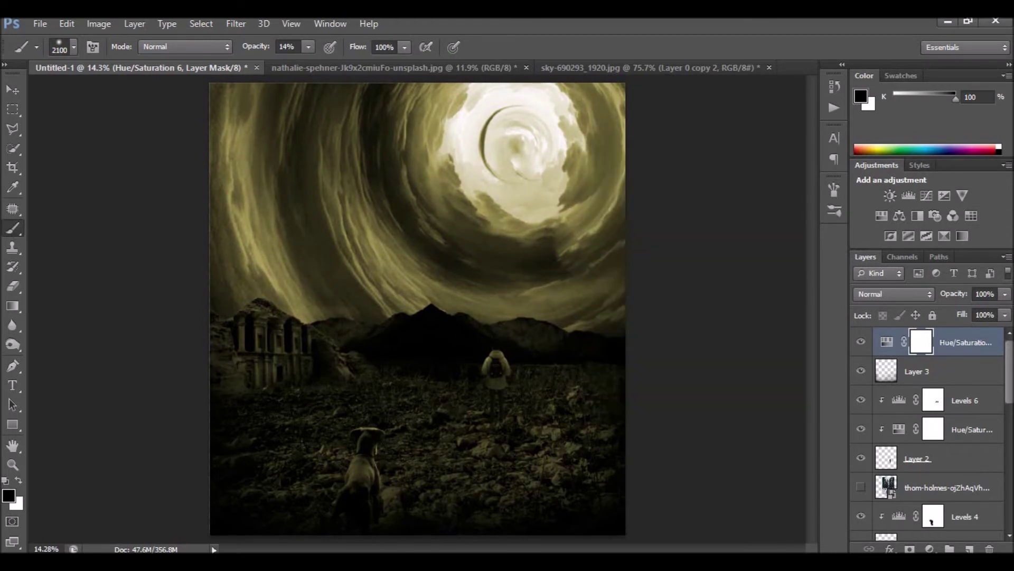
# - Zoom in on the hiker and add a new empty Layer 4 above Levels 6
pyautogui.press('z')
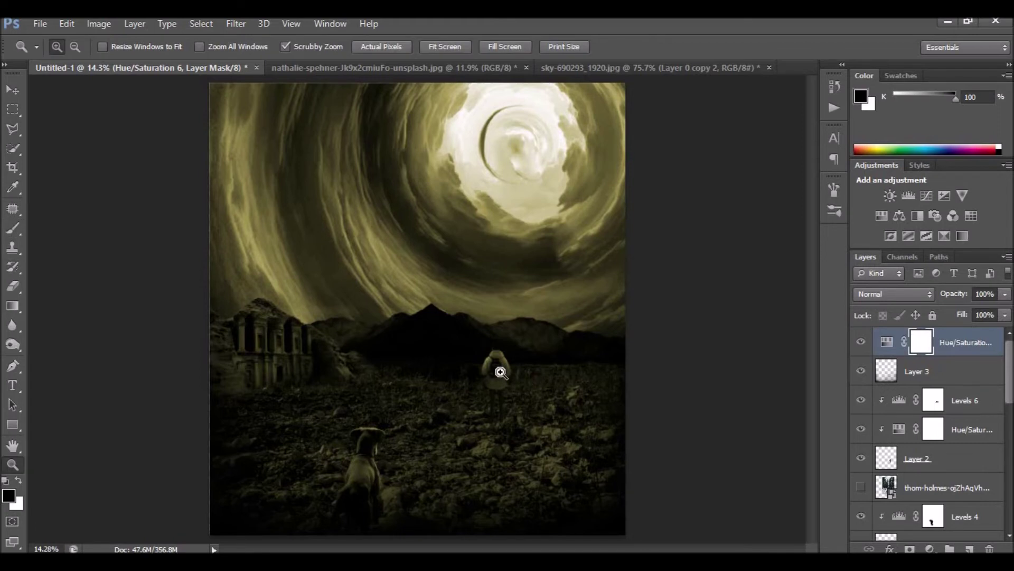
pyautogui.click(502, 401)
pyautogui.press('v')
pyautogui.hotkey('alt', '[')
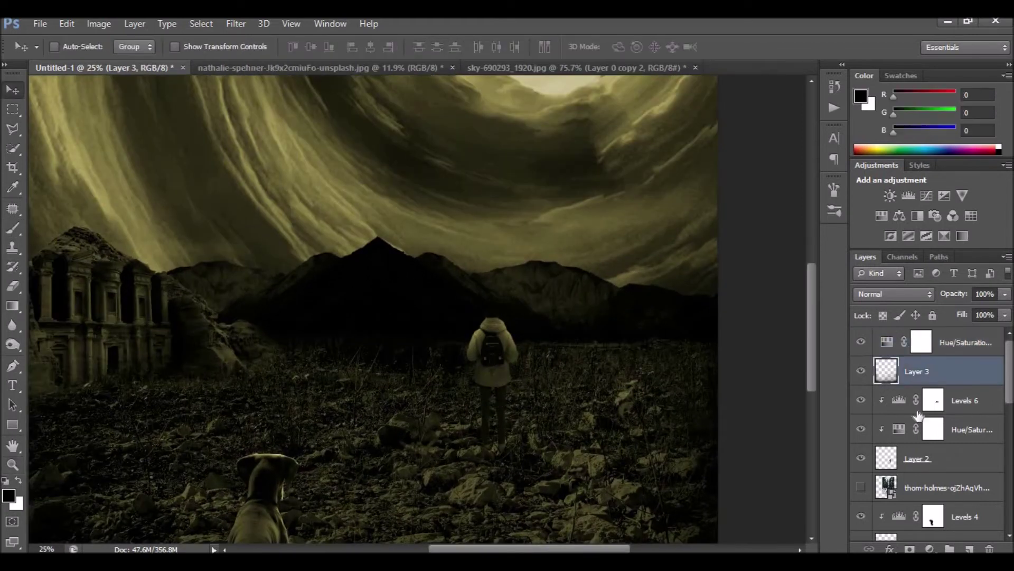
pyautogui.click(883, 465)
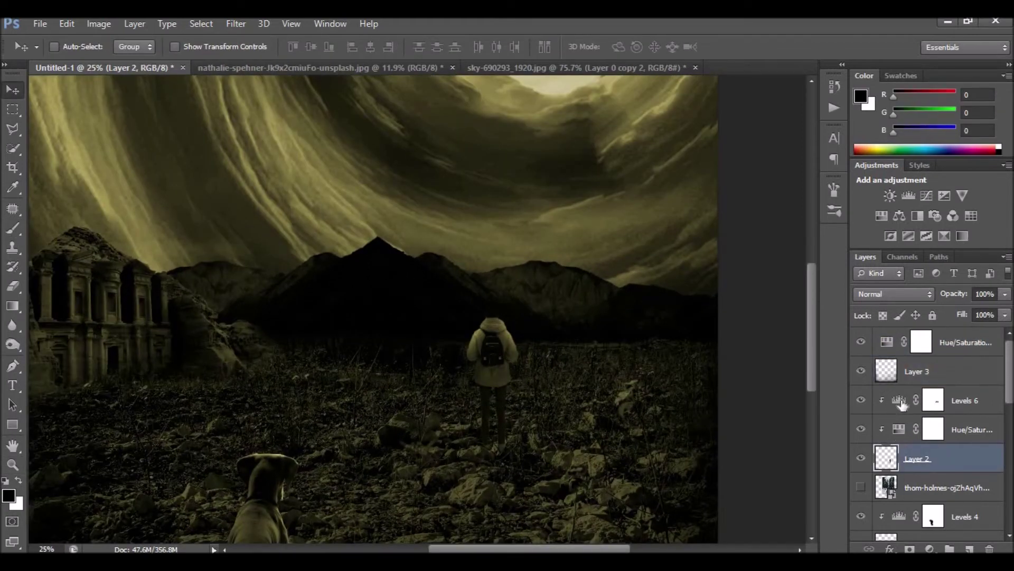
pyautogui.click(902, 402)
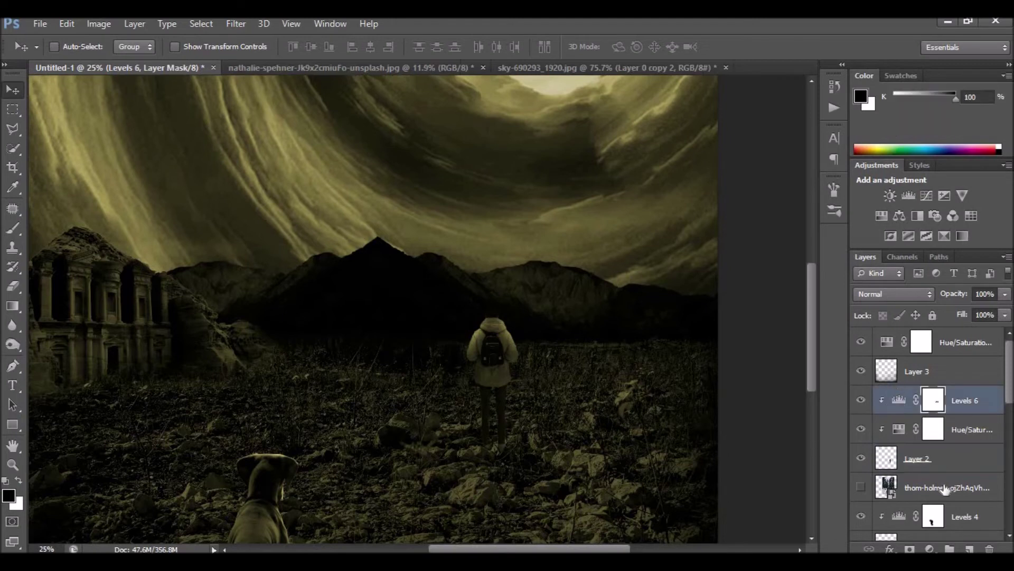
pyautogui.click(969, 549)
# - Lightly brush over the hiker inside its selection with a 250 px brush, then deselect
pyautogui.click(13, 229)
pyautogui.keyDown('ctrl'); pyautogui.click(886, 487); pyautogui.keyUp('ctrl')
pyautogui.press('[')
pyautogui.press('[')
pyautogui.press('[')
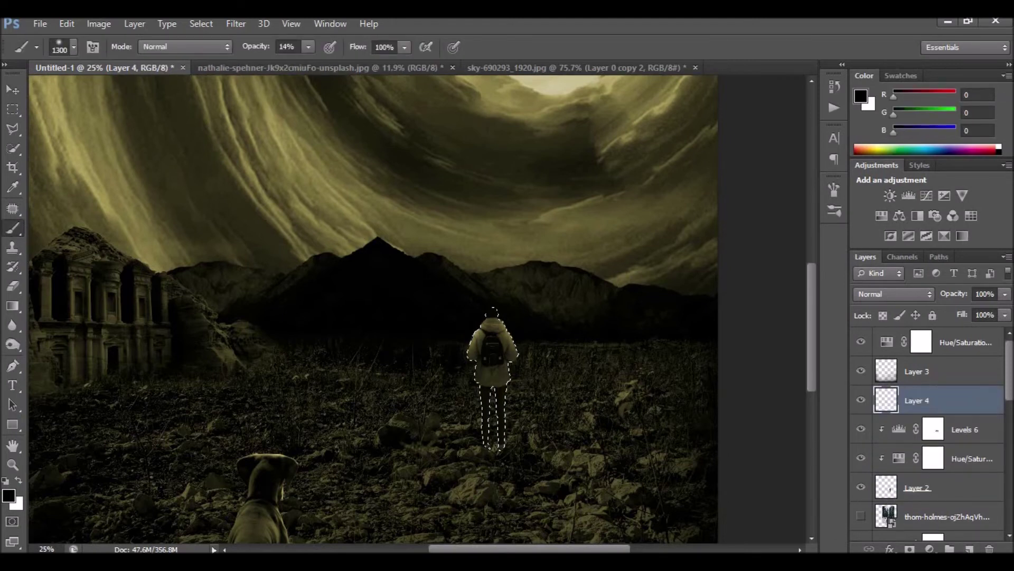
pyautogui.press('[')
pyautogui.press('[')
pyautogui.press('[')
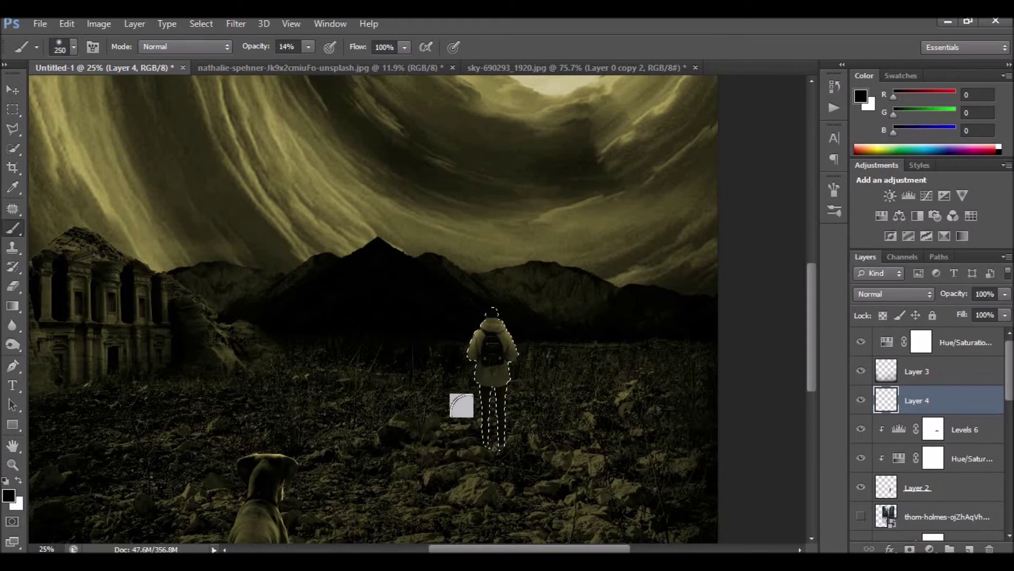
pyautogui.moveTo(531, 485); pyautogui.dragTo(491, 399)
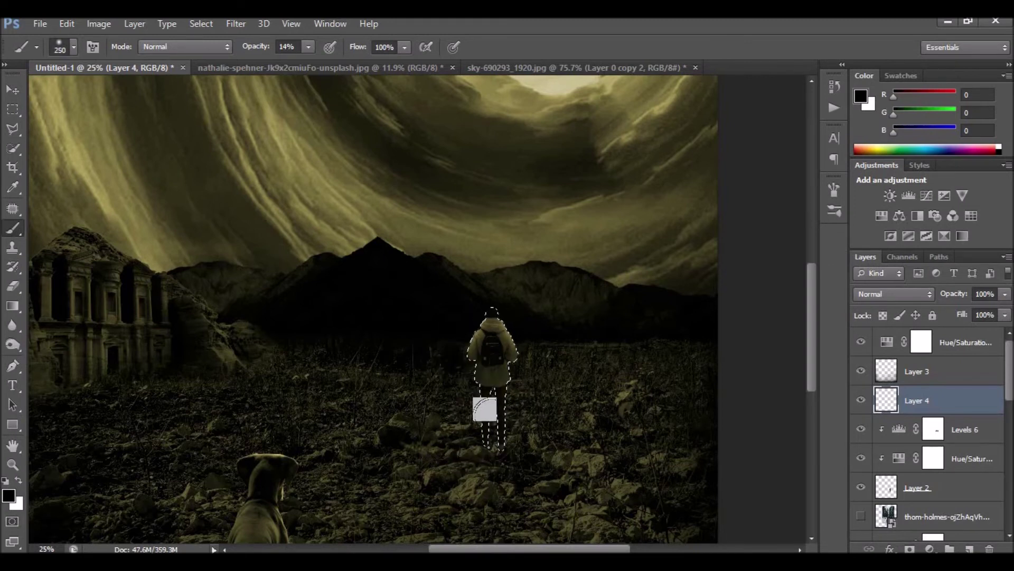
pyautogui.hotkey('ctrl', 'd')
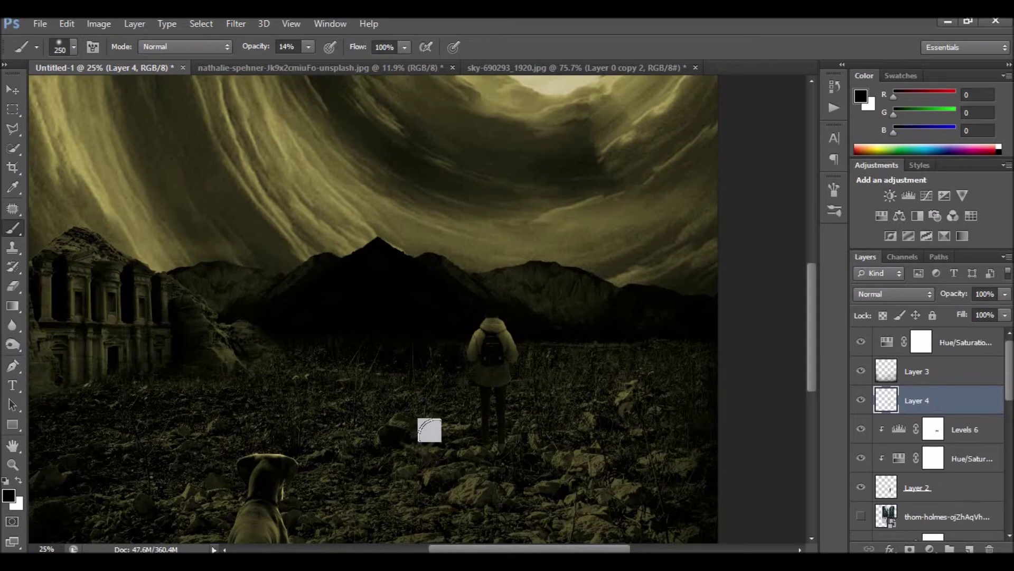
pyautogui.scroll(-5, 323, 437)
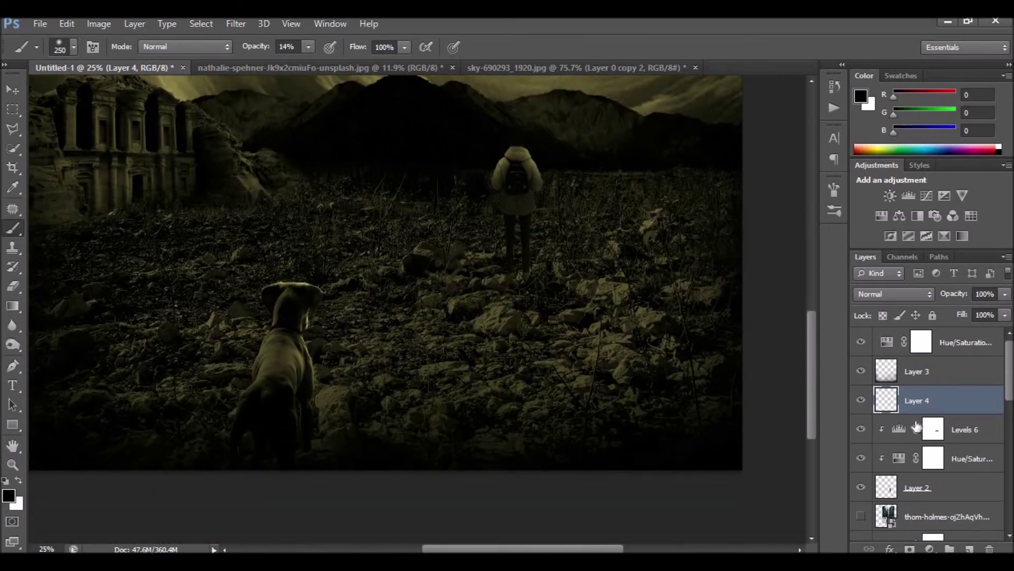
# - Target the Levels 4 mask, swap foreground and background colours, and set brush opacity to 100%
pyautogui.scroll(-2, 917, 427)
pyautogui.scroll(-2, 898, 412)
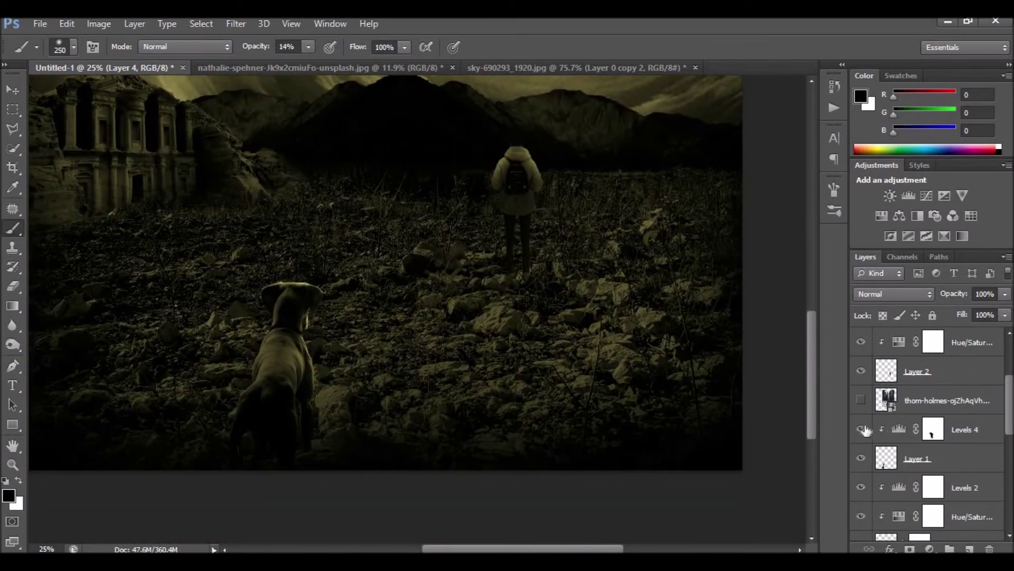
pyautogui.doubleClick(933, 429)
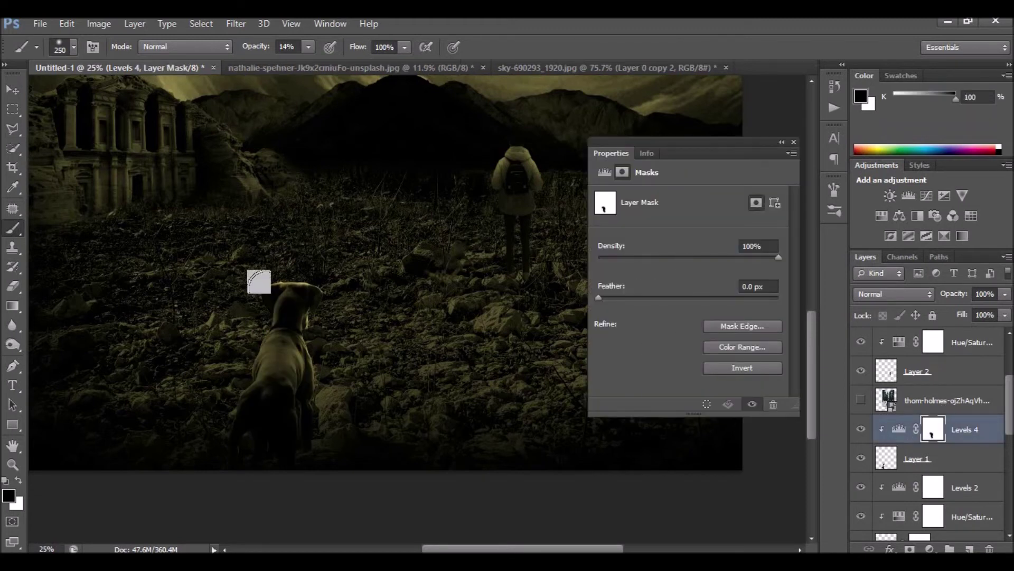
pyautogui.press('x')
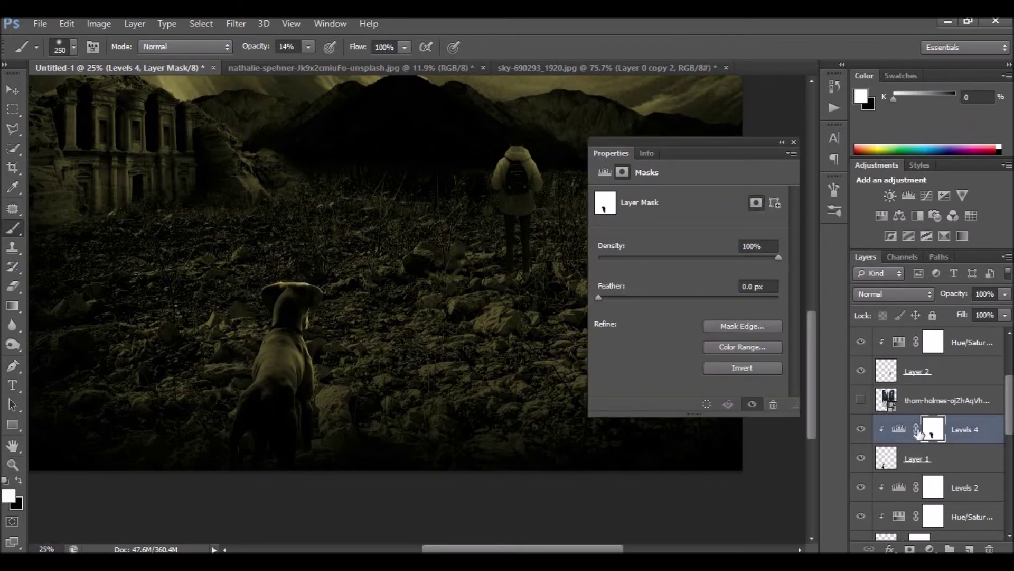
pyautogui.click(308, 46)
pyautogui.moveTo(308, 63); pyautogui.dragTo(318, 63)
pyautogui.press('0')
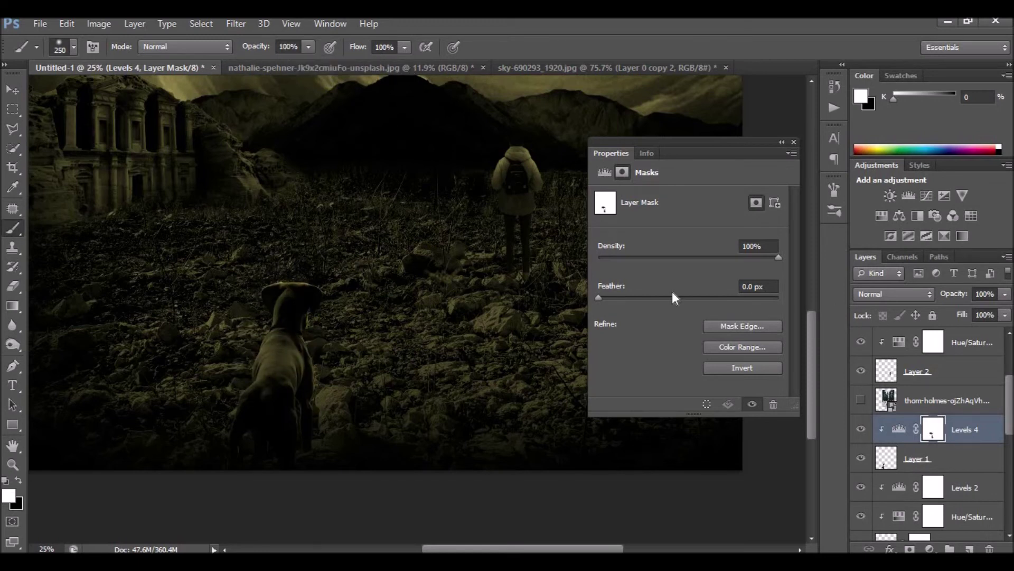
# - Lower the Levels 4 output white to about 71 and repaint its mask over the dog's head
pyautogui.click(899, 429)
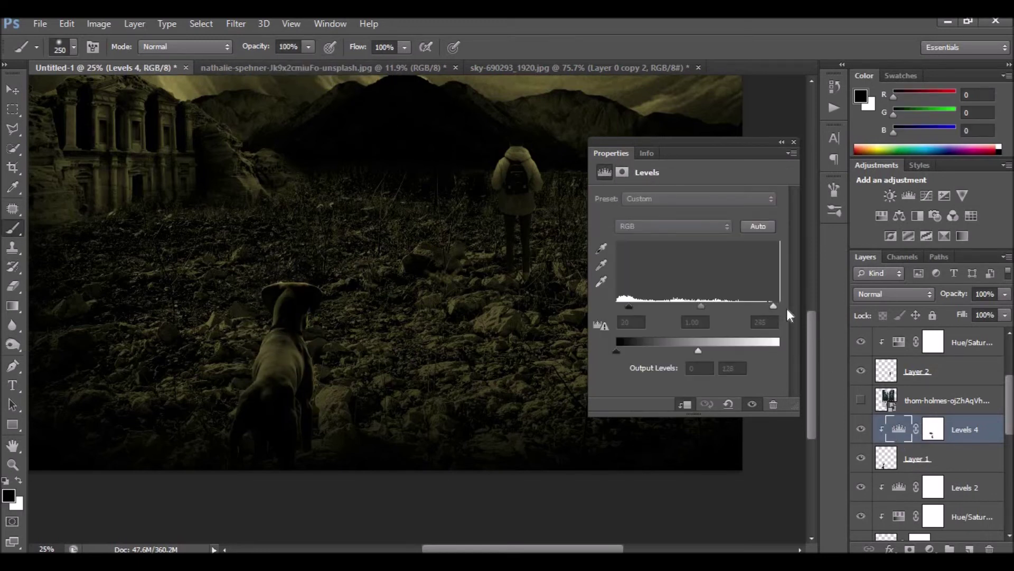
pyautogui.moveTo(689, 350); pyautogui.dragTo(666, 348)
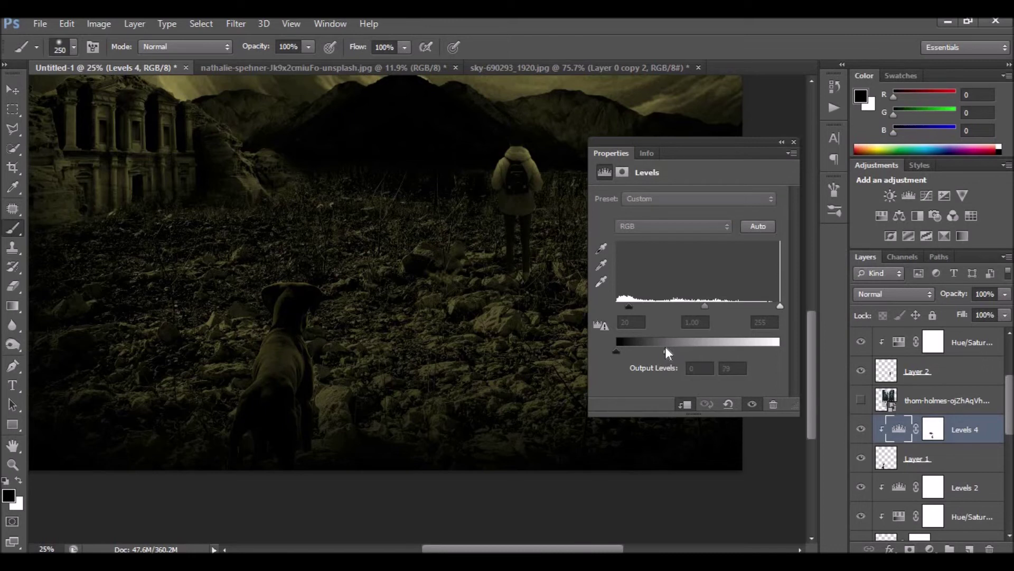
pyautogui.click(933, 429)
pyautogui.moveTo(333, 283)
pyautogui.mouseDown()
pyautogui.moveTo(318, 308)
pyautogui.moveTo(317, 281)
pyautogui.mouseUp()
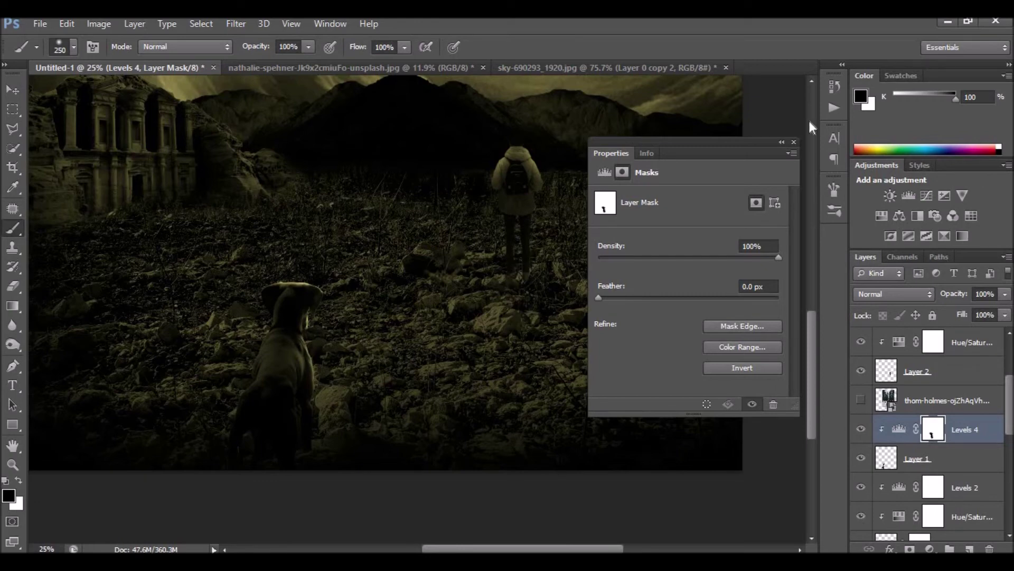
pyautogui.click(793, 142)
pyautogui.press('z')
pyautogui.rightClick(384, 152)
pyautogui.click(400, 160)
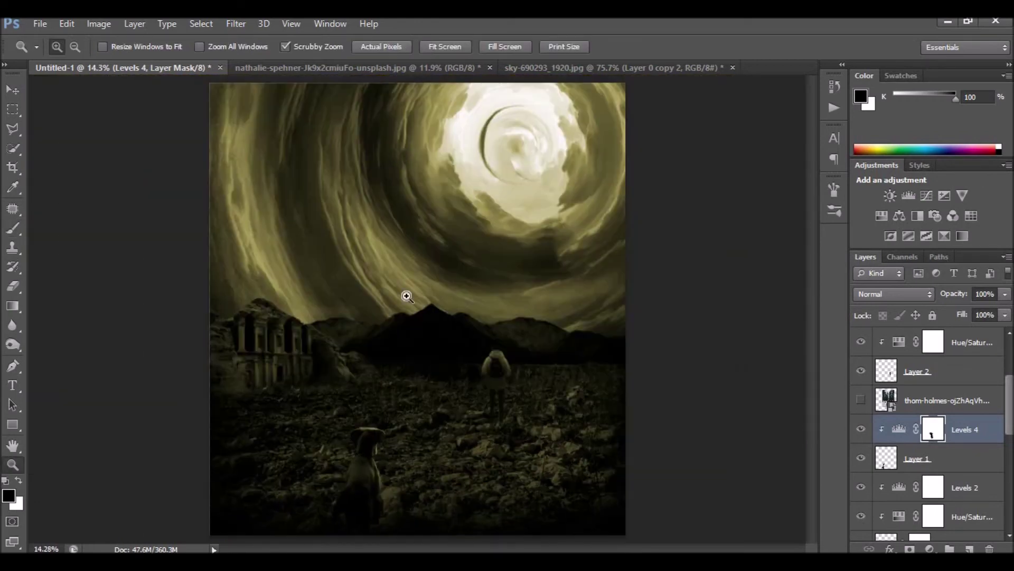
# - Scale the hiker on Layer 2 up to about 119%
pyautogui.press('v')
pyautogui.keyDown('ctrl'); pyautogui.click(503, 366); pyautogui.keyUp('ctrl')
pyautogui.hotkey('ctrl', 't')
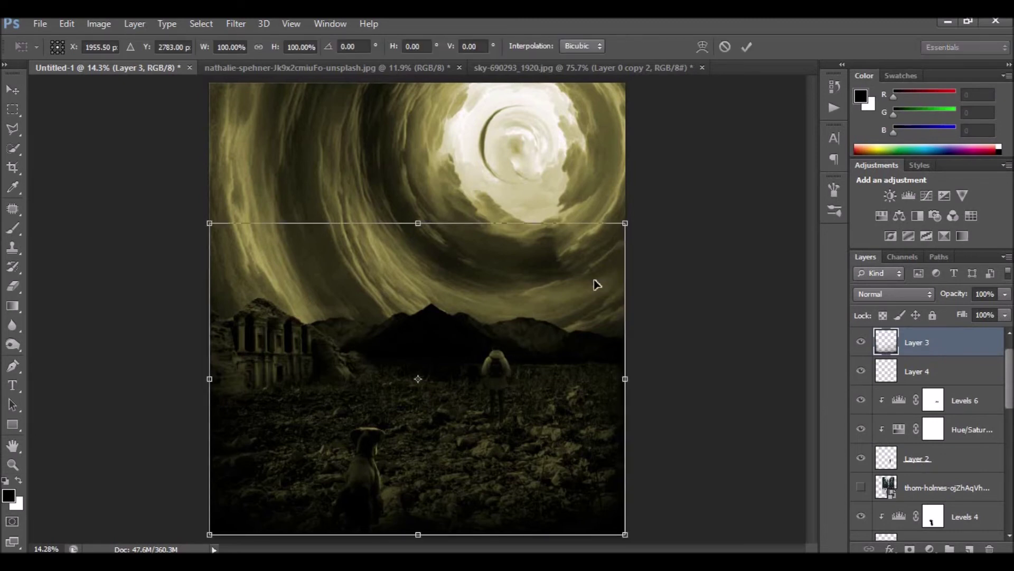
pyautogui.click(746, 47)
pyautogui.click(887, 465)
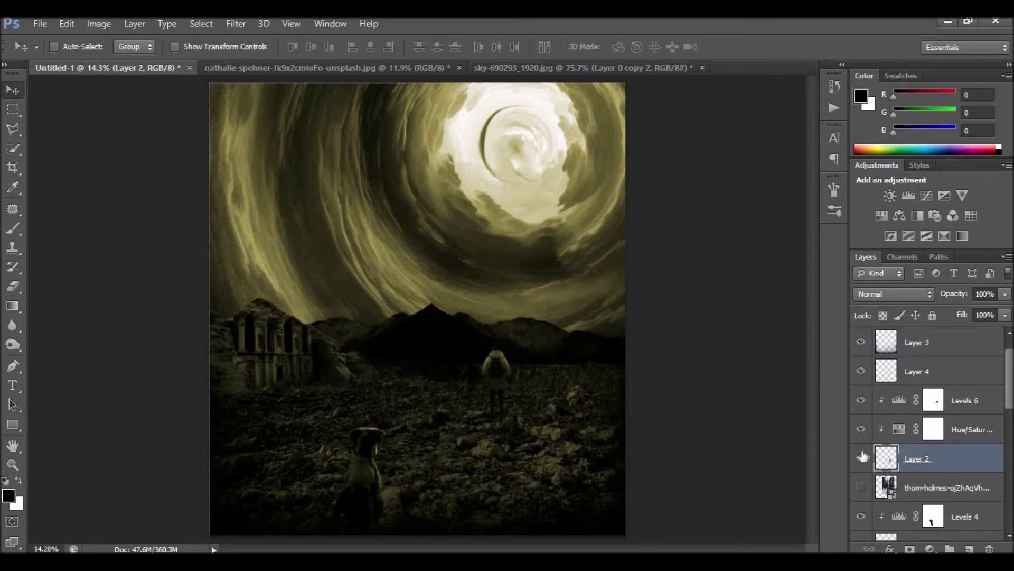
pyautogui.hotkey('ctrl', 't')
pyautogui.moveTo(518, 338); pyautogui.dragTo(532, 322)
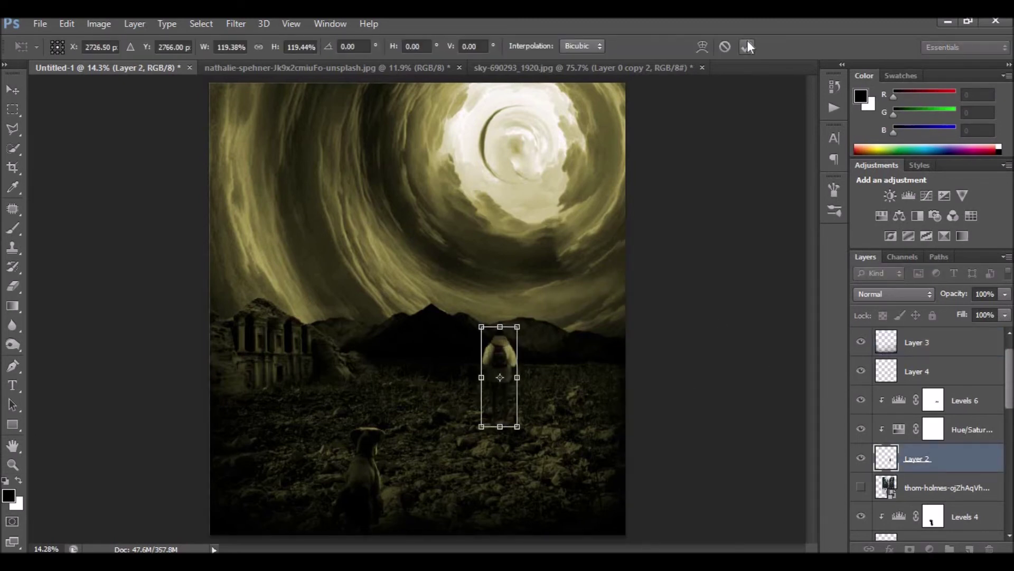
pyautogui.click(746, 47)
# - Invert and touch up the Levels 6 mask around the hiker's head
pyautogui.click(933, 403)
pyautogui.hotkey('ctrl', 'i')
pyautogui.hotkey('ctrl', 'i')
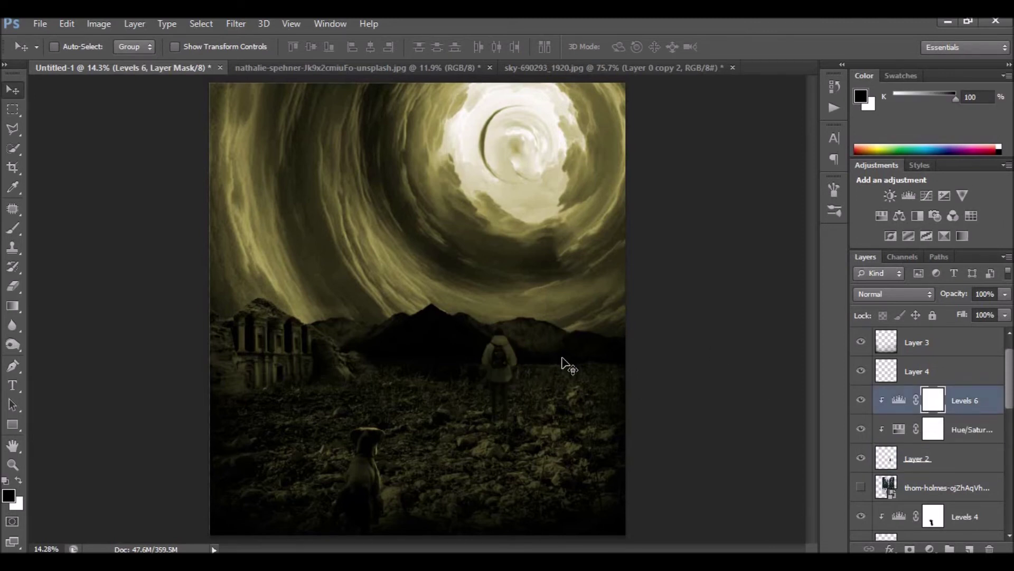
pyautogui.press('z')
pyautogui.click(528, 330)
pyautogui.press('b')
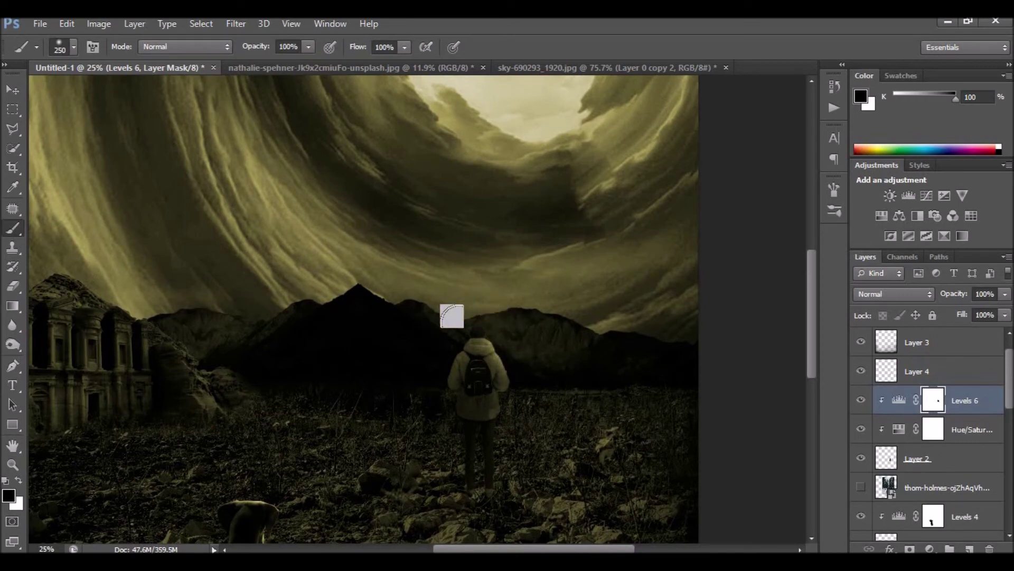
pyautogui.press('z')
pyautogui.rightClick(519, 291)
pyautogui.click(552, 298)
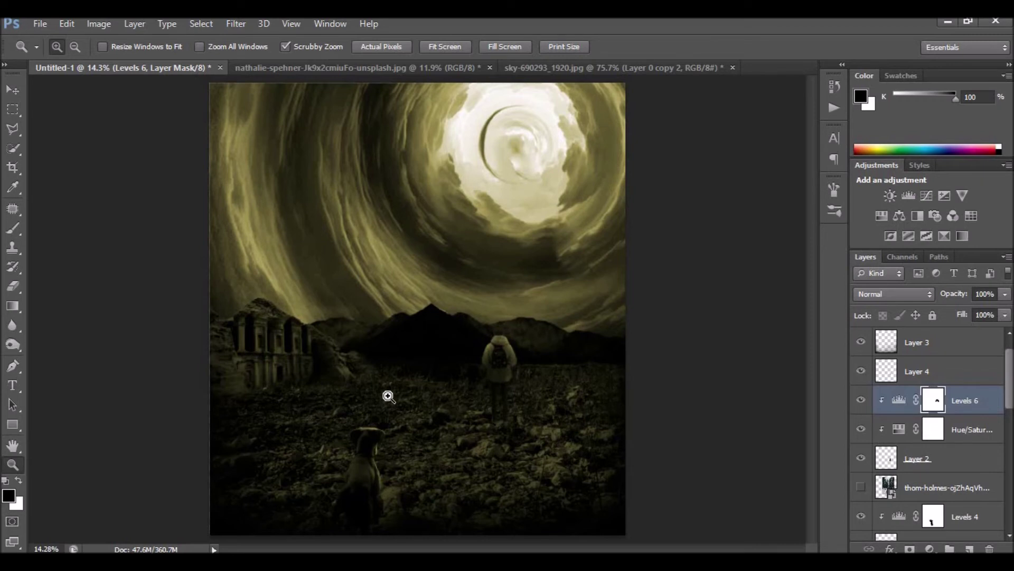
pyautogui.scroll(1, 974, 399)
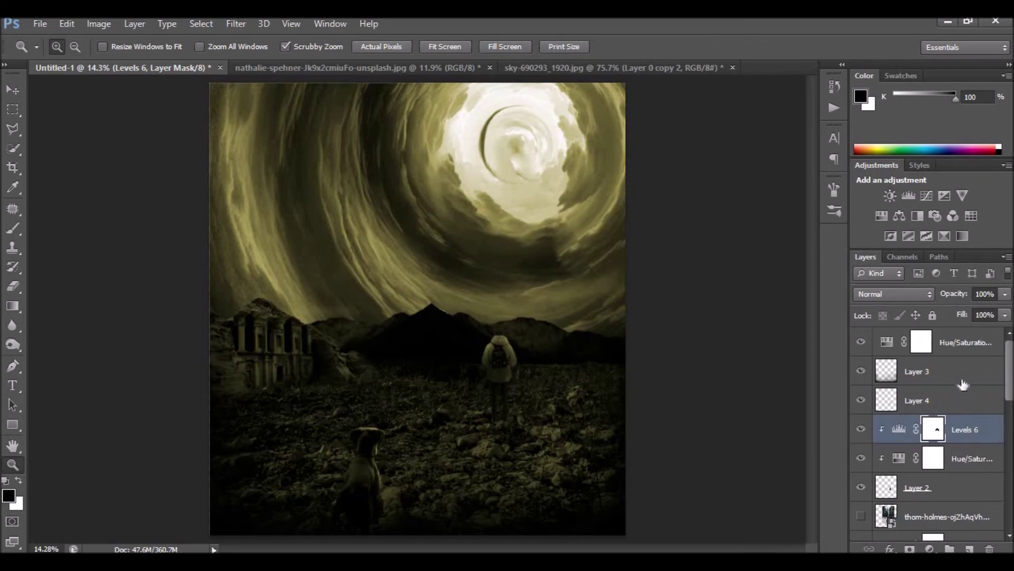
pyautogui.doubleClick(886, 342)
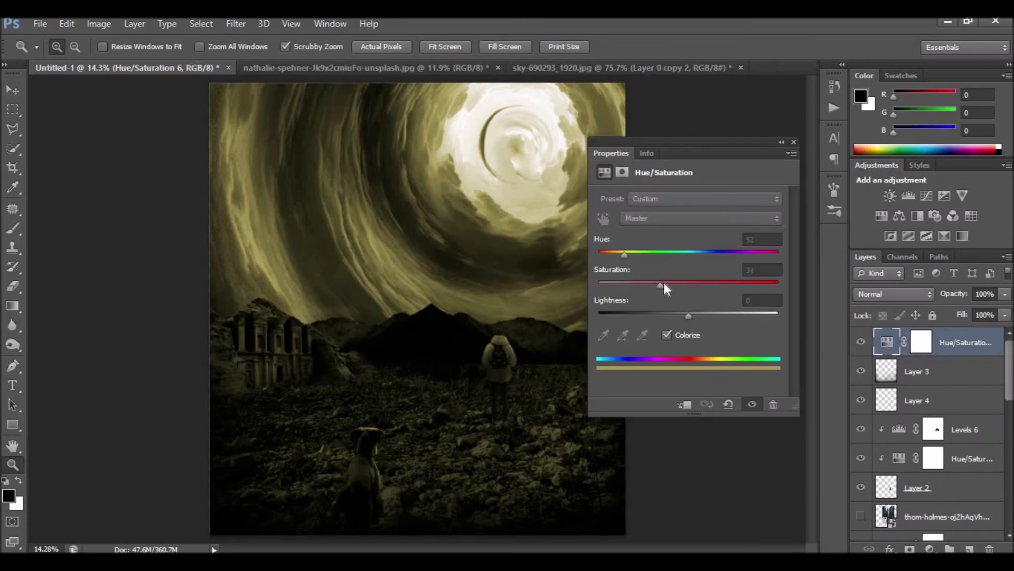
# - Raise the colorize Hue/Saturation saturation to about 44 for a warmer sepia, then select Layer 3
pyautogui.click(678, 285)
pyautogui.click(794, 142)
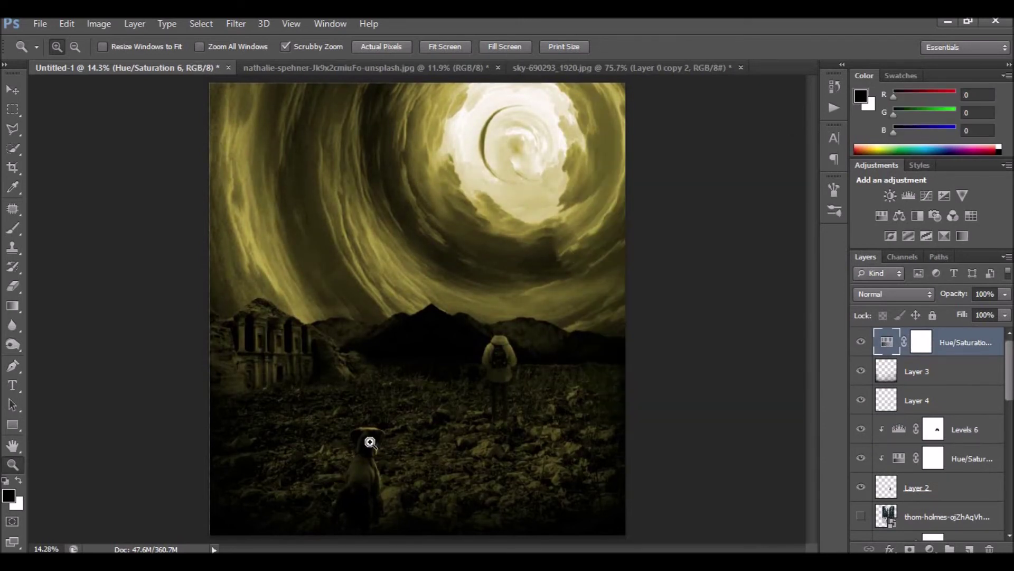
pyautogui.click(13, 90)
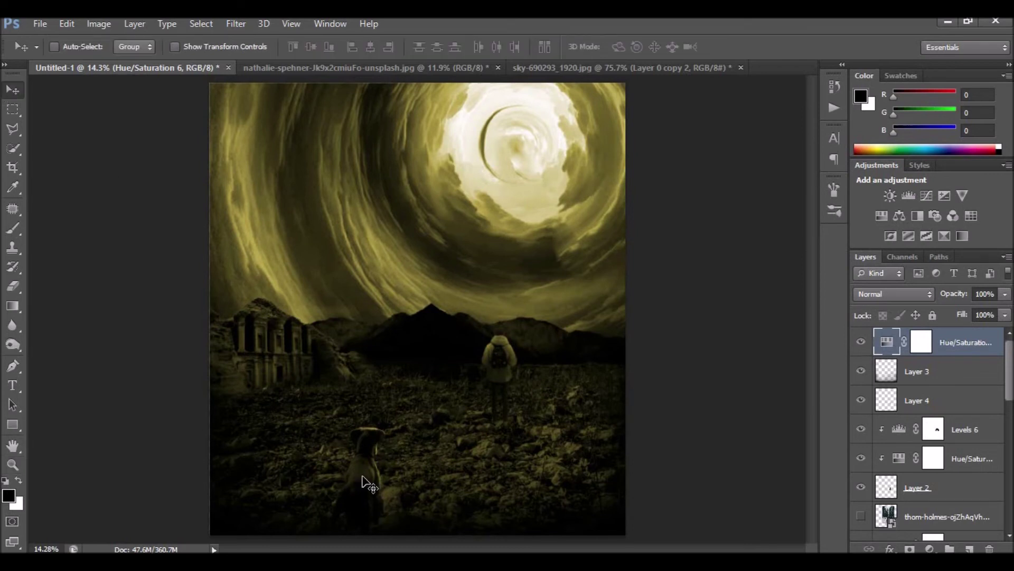
pyautogui.keyDown('ctrl'); pyautogui.click(365, 482); pyautogui.keyUp('ctrl')
pyautogui.scroll(-3, 930, 484)
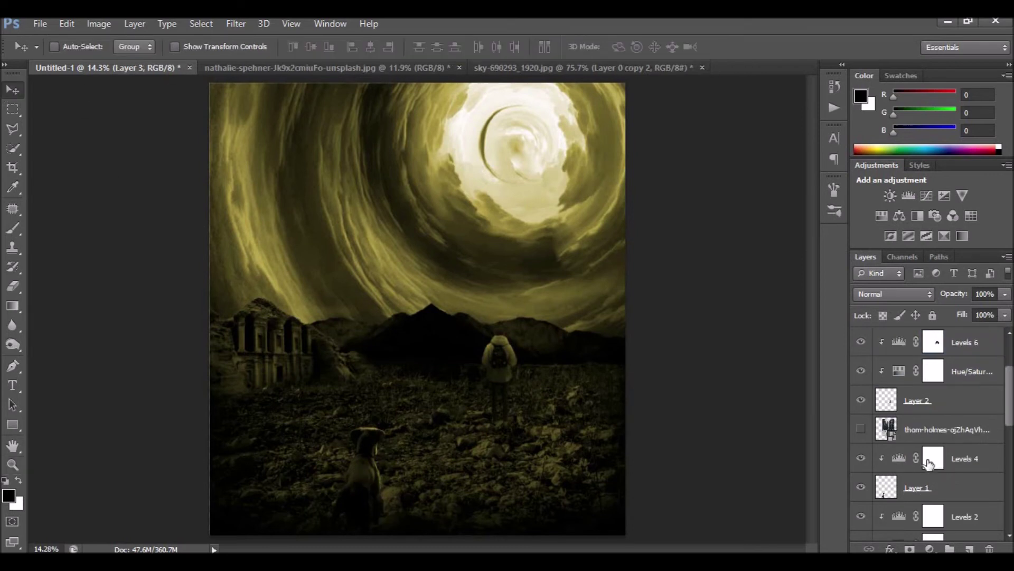
# - Slightly resize the dog on Layer 1 and move it a little along the ground
pyautogui.scroll(-2, 929, 463)
pyautogui.click(879, 432)
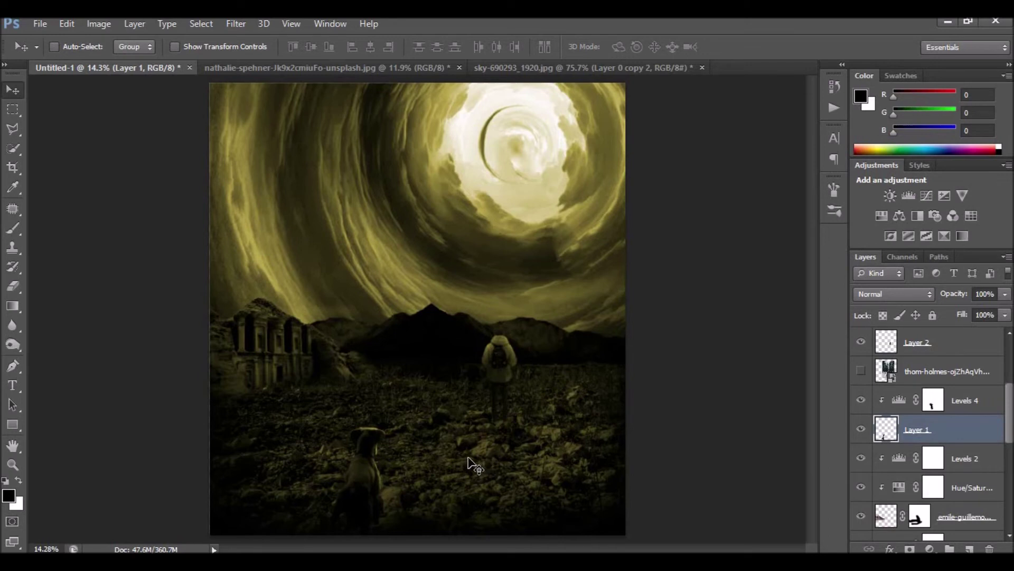
pyautogui.hotkey('ctrl', 't')
pyautogui.moveTo(396, 417); pyautogui.dragTo(397, 408)
pyautogui.click(747, 46)
pyautogui.moveTo(365, 465); pyautogui.dragTo(386, 473)
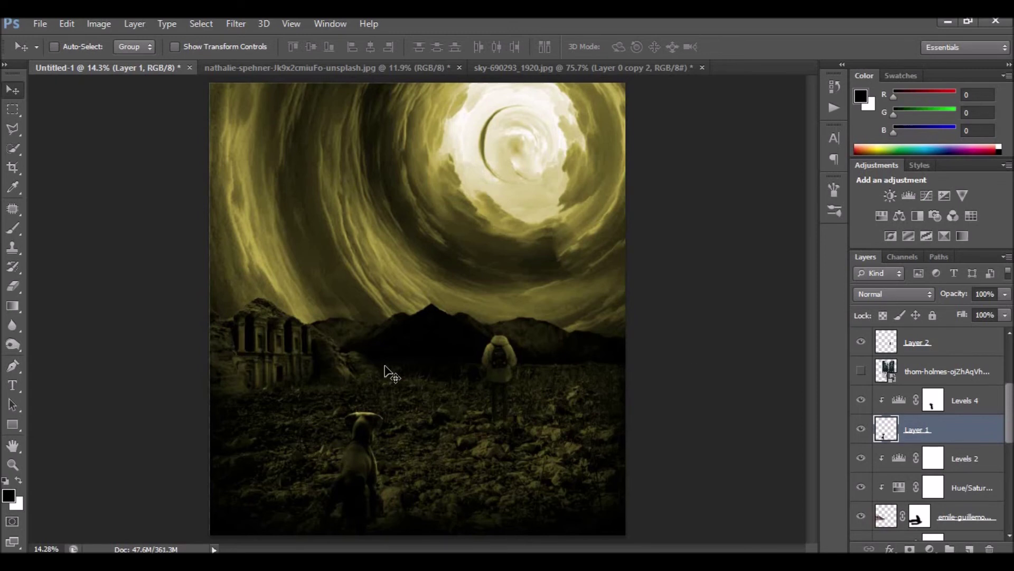
# - Add Layer 5 above Layer 3 and paint 17% black shading over the temple base and ground
pyautogui.scroll(3, 976, 422)
pyautogui.scroll(1, 976, 421)
pyautogui.click(892, 370)
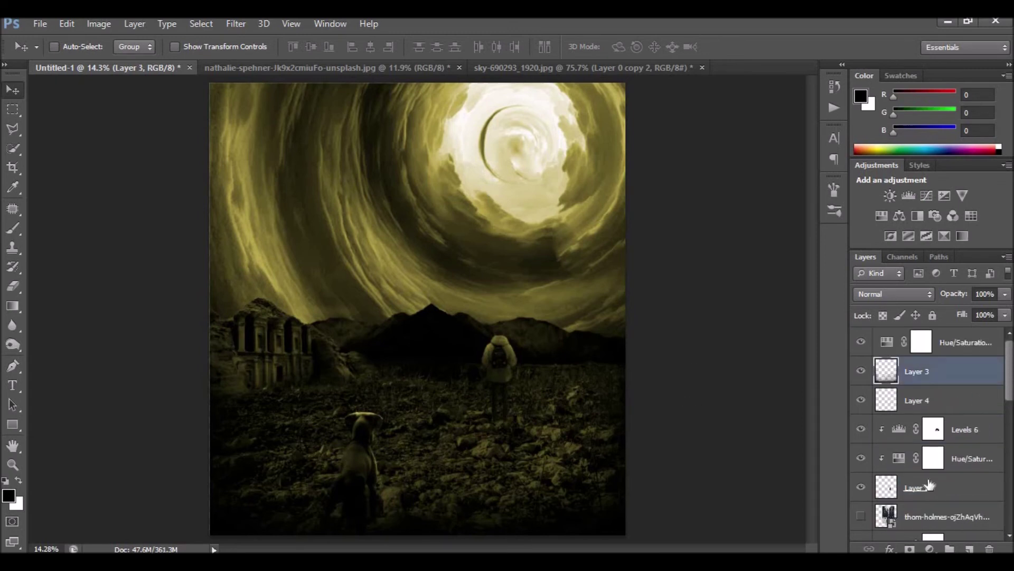
pyautogui.click(970, 550)
pyautogui.press('b')
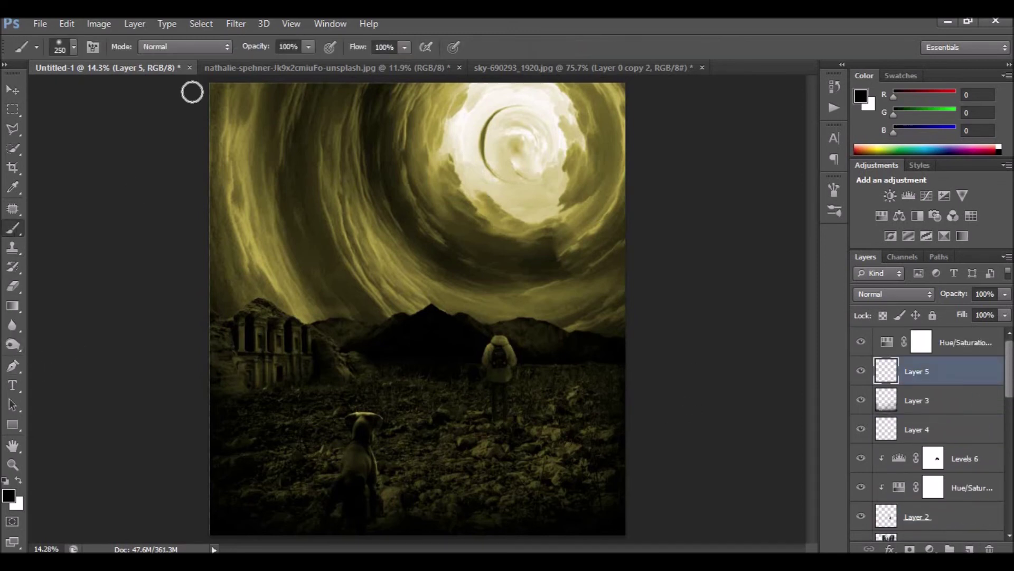
pyautogui.click(245, 62)
pyautogui.write('17')
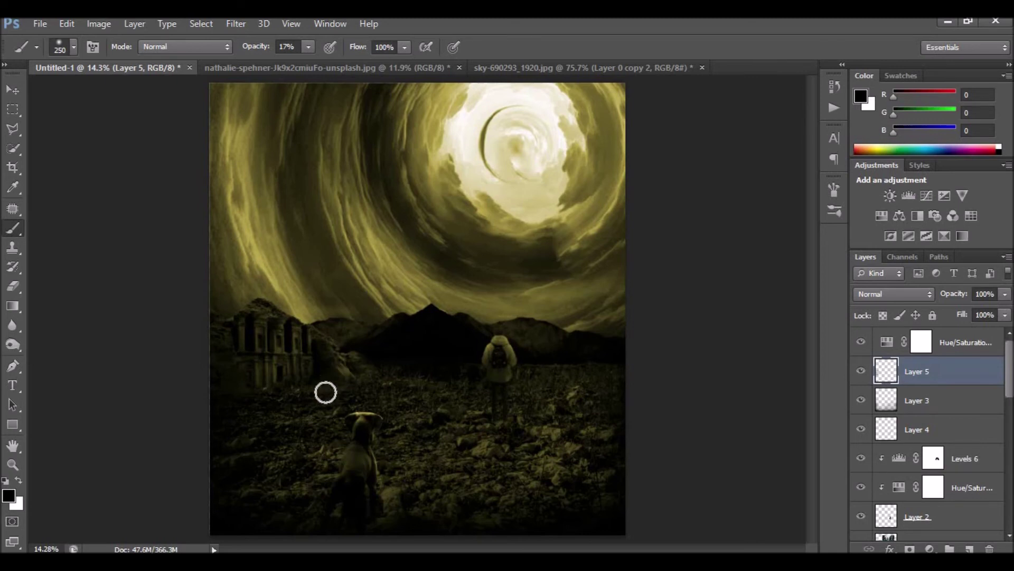
pyautogui.moveTo(321, 393)
pyautogui.mouseDown()
pyautogui.moveTo(245, 385)
pyautogui.moveTo(233, 346)
pyautogui.moveTo(328, 357)
pyautogui.moveTo(344, 392)
pyautogui.mouseUp()
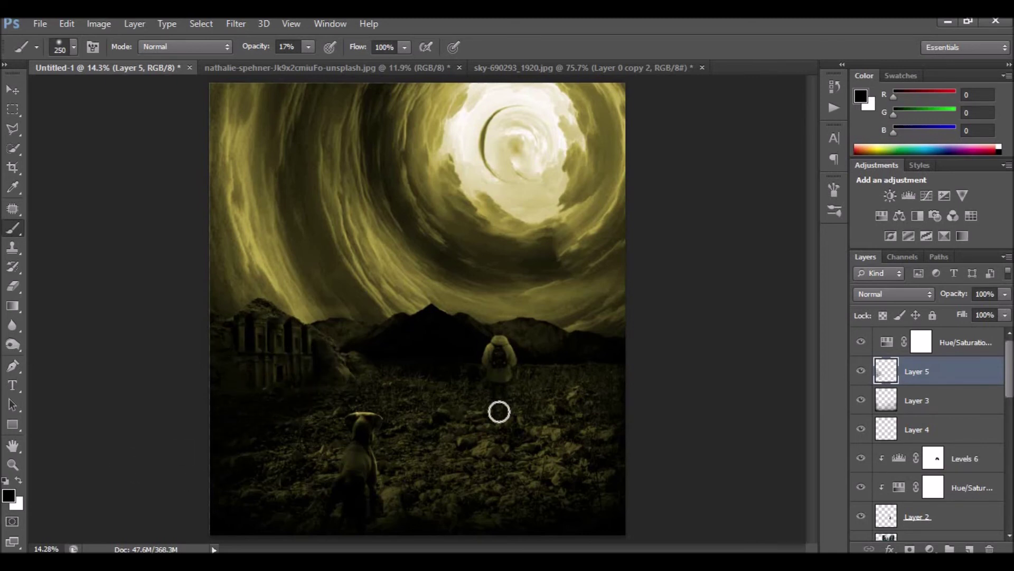
pyautogui.moveTo(337, 354)
pyautogui.mouseDown()
pyautogui.moveTo(469, 370)
pyautogui.moveTo(472, 360)
pyautogui.moveTo(426, 392)
pyautogui.moveTo(452, 378)
pyautogui.moveTo(435, 401)
pyautogui.moveTo(509, 340)
pyautogui.moveTo(538, 363)
pyautogui.moveTo(534, 391)
pyautogui.moveTo(609, 395)
pyautogui.moveTo(544, 375)
pyautogui.moveTo(378, 362)
pyautogui.moveTo(350, 344)
pyautogui.moveTo(356, 331)
pyautogui.moveTo(342, 376)
pyautogui.moveTo(443, 494)
pyautogui.moveTo(501, 421)
pyautogui.moveTo(493, 457)
pyautogui.moveTo(497, 440)
pyautogui.moveTo(448, 503)
pyautogui.moveTo(312, 514)
pyautogui.moveTo(519, 396)
pyautogui.mouseUp()
# - Raise the top Hue/Saturation lightness to +3
pyautogui.press('z')
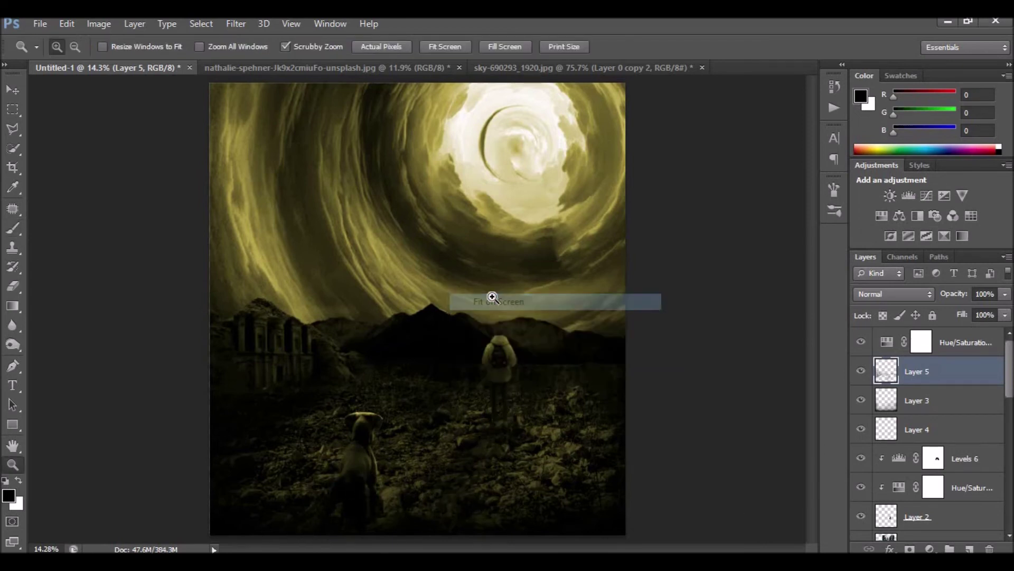
pyautogui.click(881, 345)
pyautogui.click(939, 548)
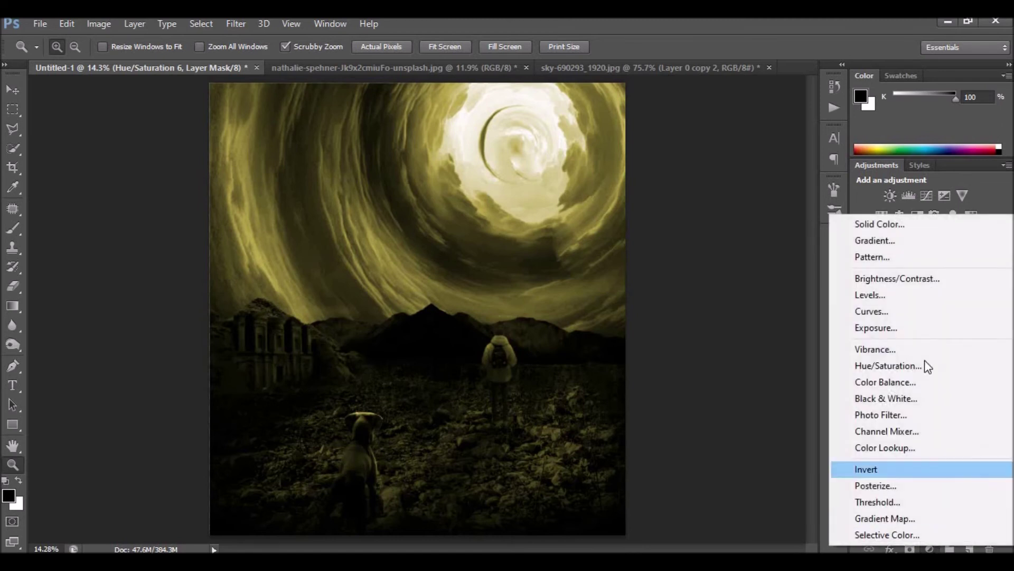
pyautogui.click(899, 322)
pyautogui.doubleClick(889, 347)
pyautogui.moveTo(692, 314); pyautogui.dragTo(695, 318)
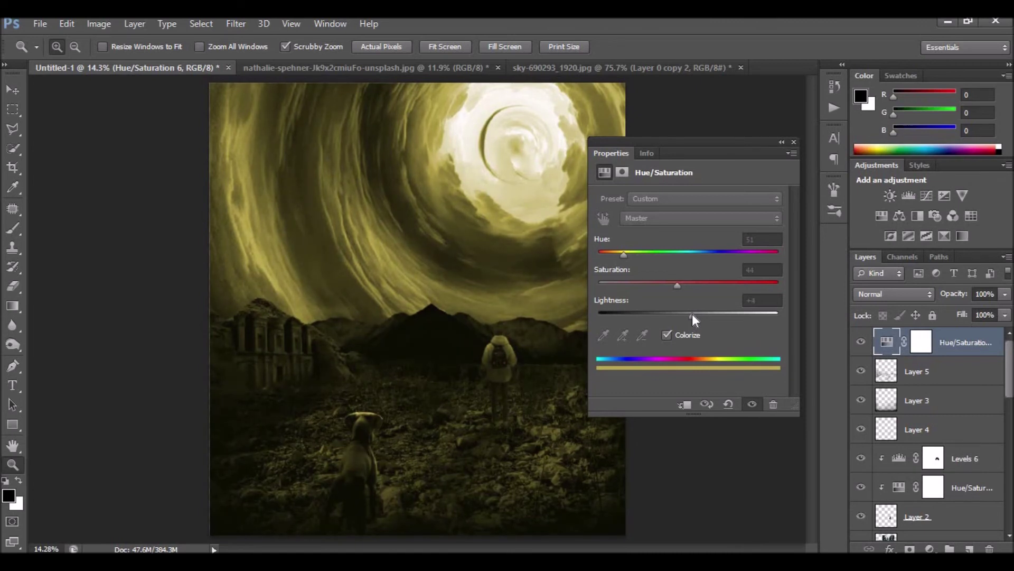
pyautogui.click(794, 141)
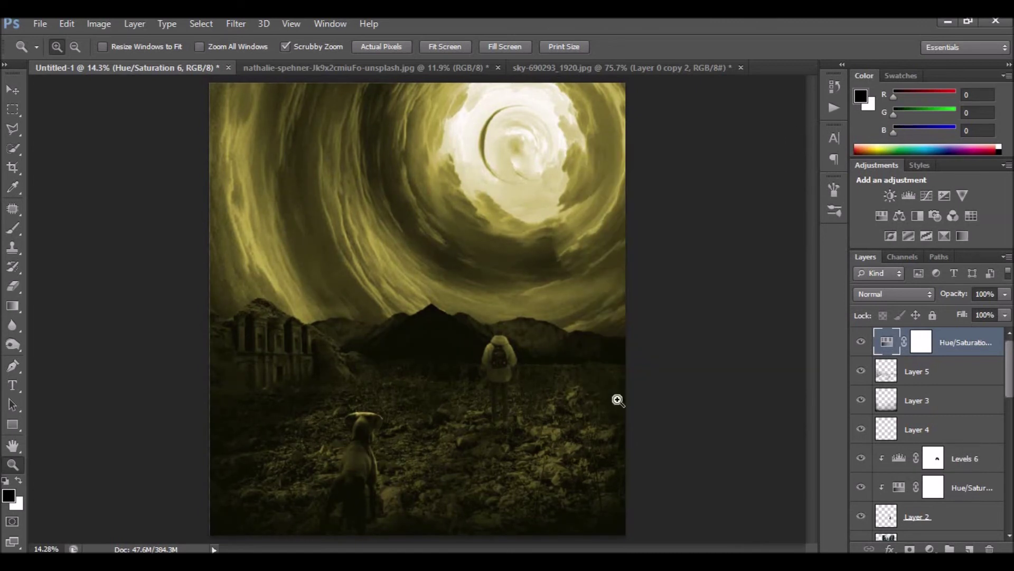
# - Add a top Levels adjustment with input levels 10, 1.20 and 232
pyautogui.click(930, 548)
pyautogui.click(867, 296)
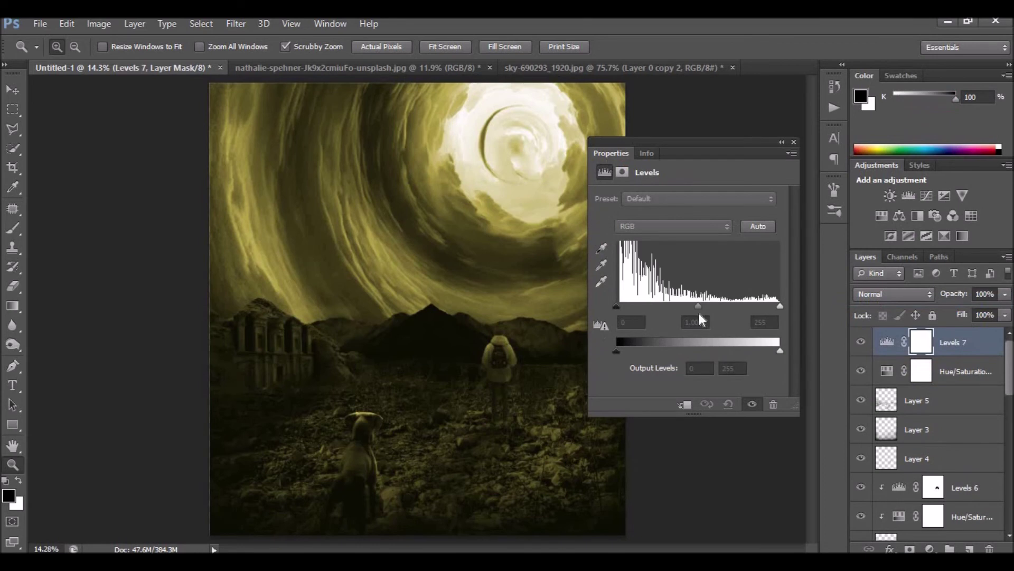
pyautogui.moveTo(617, 306); pyautogui.dragTo(621, 306)
pyautogui.moveTo(699, 307); pyautogui.dragTo(689, 305)
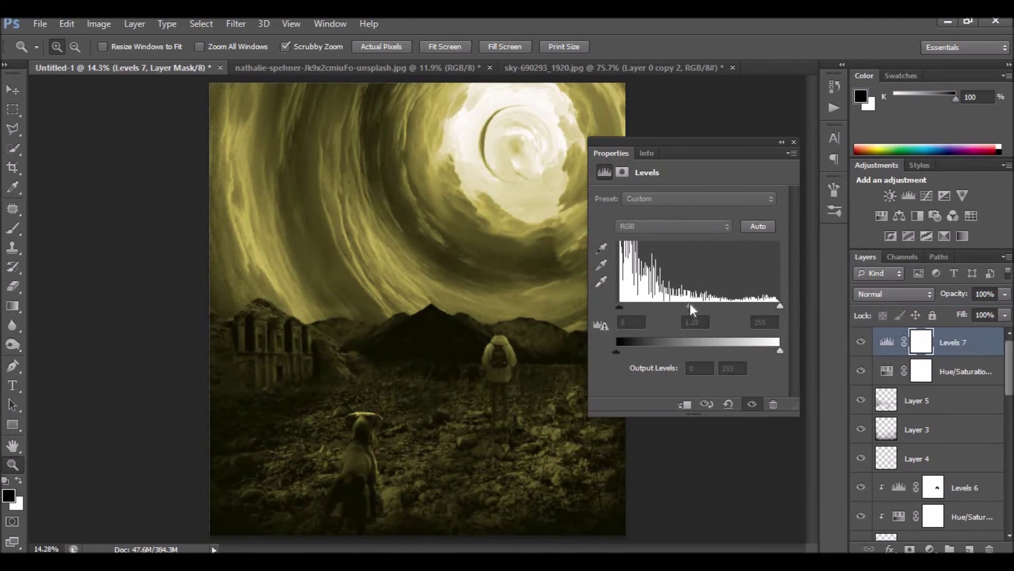
pyautogui.moveTo(621, 306); pyautogui.dragTo(623, 305)
pyautogui.moveTo(779, 306); pyautogui.dragTo(766, 306)
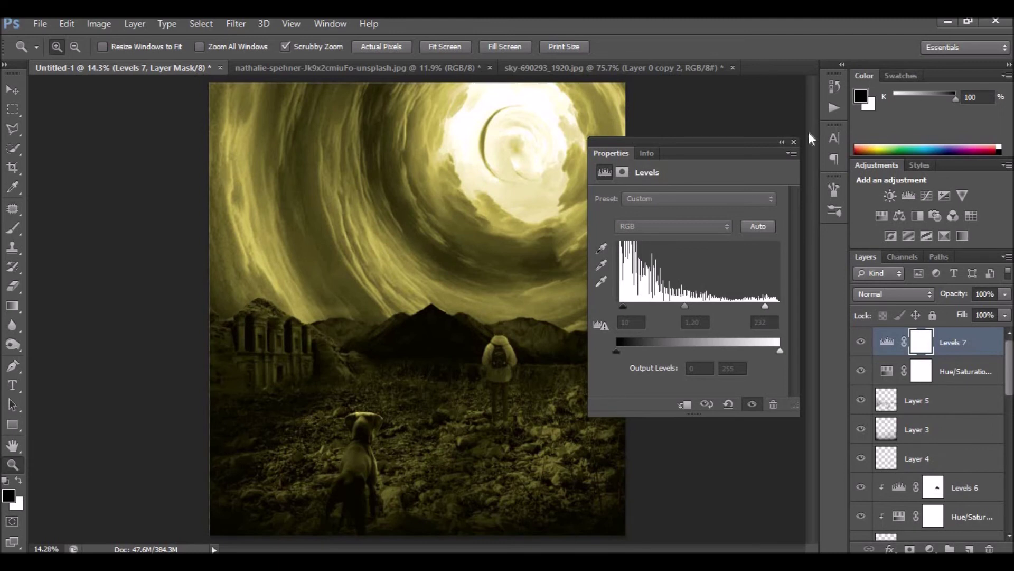
pyautogui.click(793, 142)
pyautogui.click(12, 91)
pyautogui.keyDown('ctrl'); pyautogui.click(360, 242); pyautogui.keyUp('ctrl')
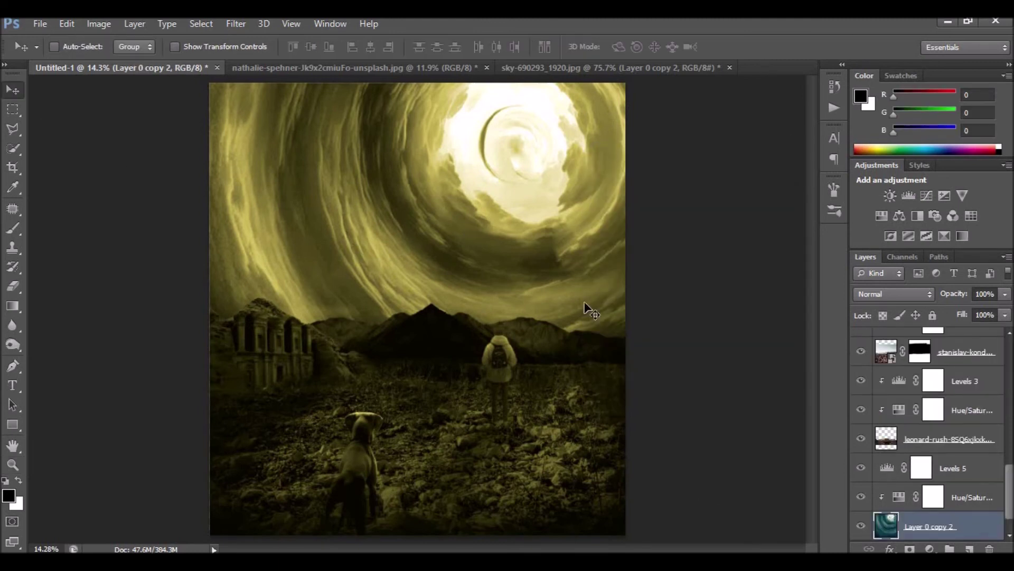
# - Rotate the swirling sky layer to about 177 degrees
pyautogui.moveTo(584, 305); pyautogui.dragTo(458, 363)
pyautogui.moveTo(554, 196); pyautogui.dragTo(584, 145)
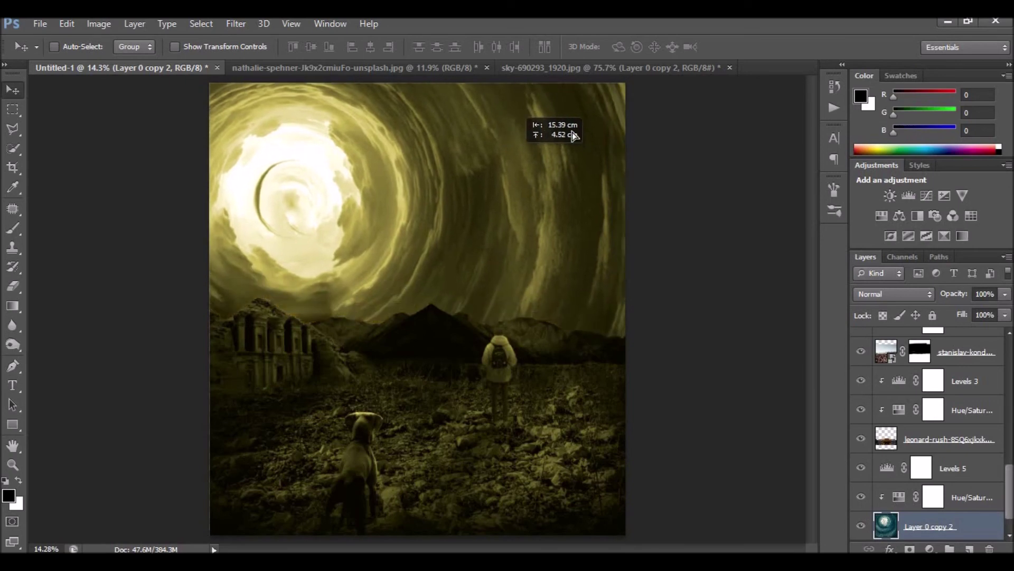
pyautogui.hotkey('ctrl', 't')
pyautogui.moveTo(798, 161)
pyautogui.mouseDown()
pyautogui.moveTo(365, 422)
pyautogui.moveTo(249, 215)
pyautogui.mouseUp()
pyautogui.moveTo(560, 222); pyautogui.dragTo(570, 175)
pyautogui.moveTo(687, 531); pyautogui.dragTo(391, 497)
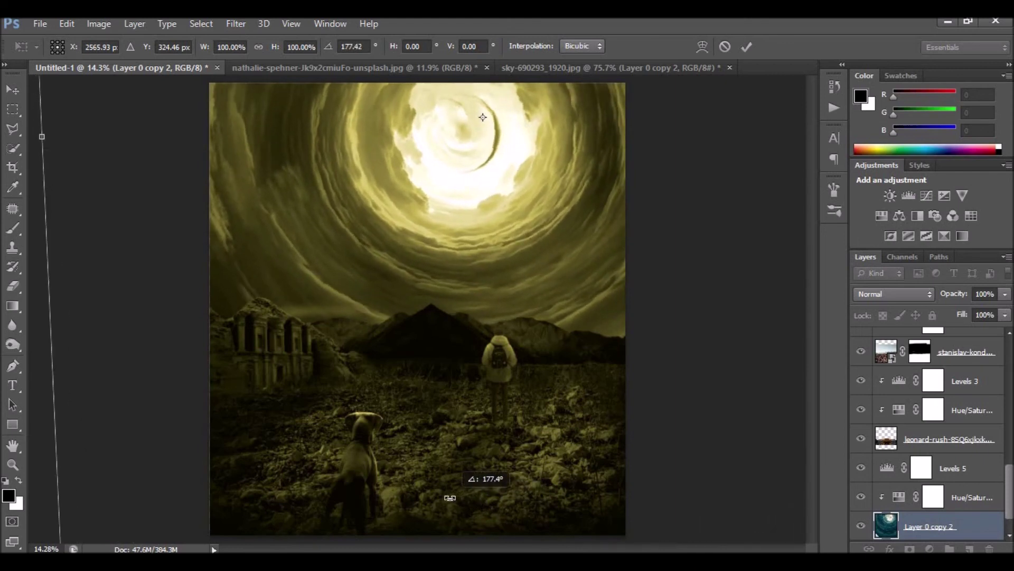
pyautogui.moveTo(465, 389); pyautogui.dragTo(508, 387)
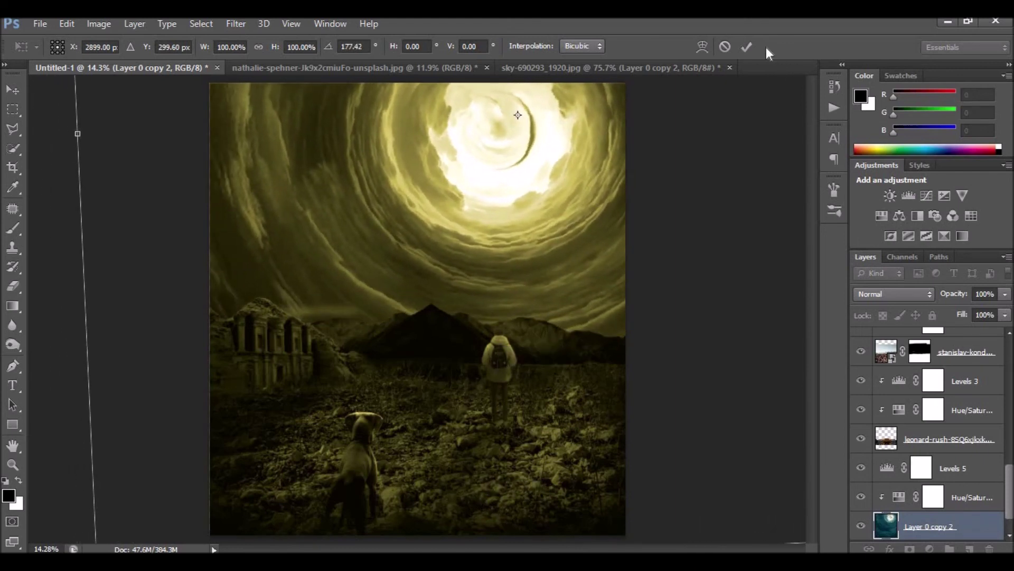
pyautogui.click(747, 47)
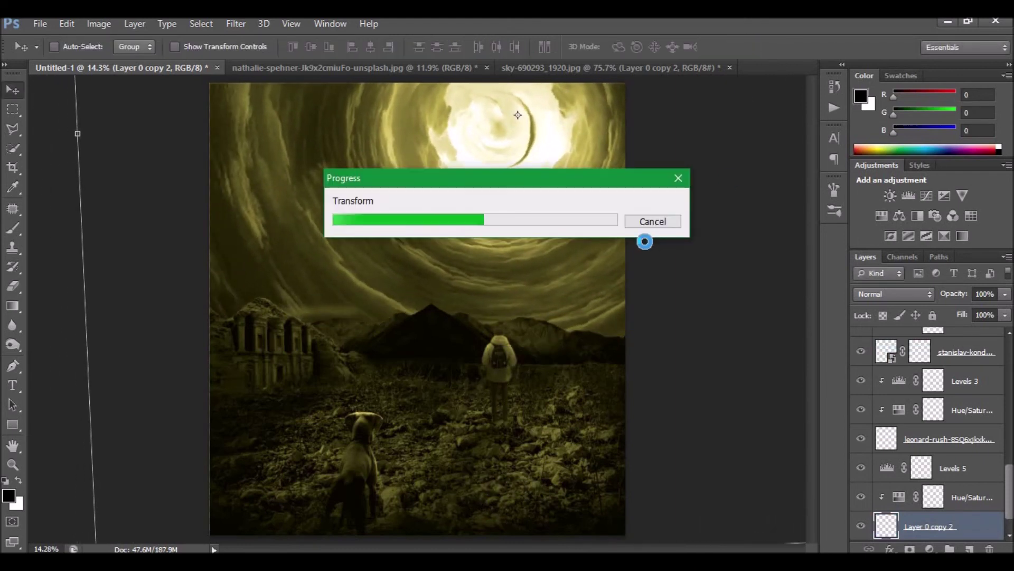
# - Shrink the sky to about 87% and move its bright swirl centre up above the hiker
pyautogui.hotkey('ctrl', 't')
pyautogui.moveTo(414, 174)
pyautogui.mouseDown()
pyautogui.moveTo(236, 169)
pyautogui.moveTo(412, 212)
pyautogui.mouseUp()
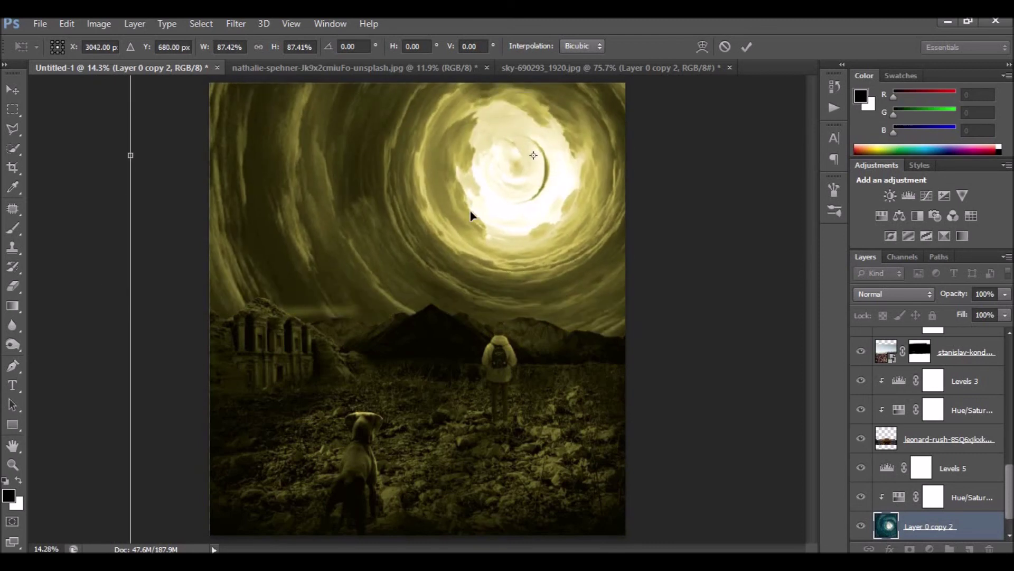
pyautogui.moveTo(412, 212); pyautogui.dragTo(458, 212)
pyautogui.click(747, 47)
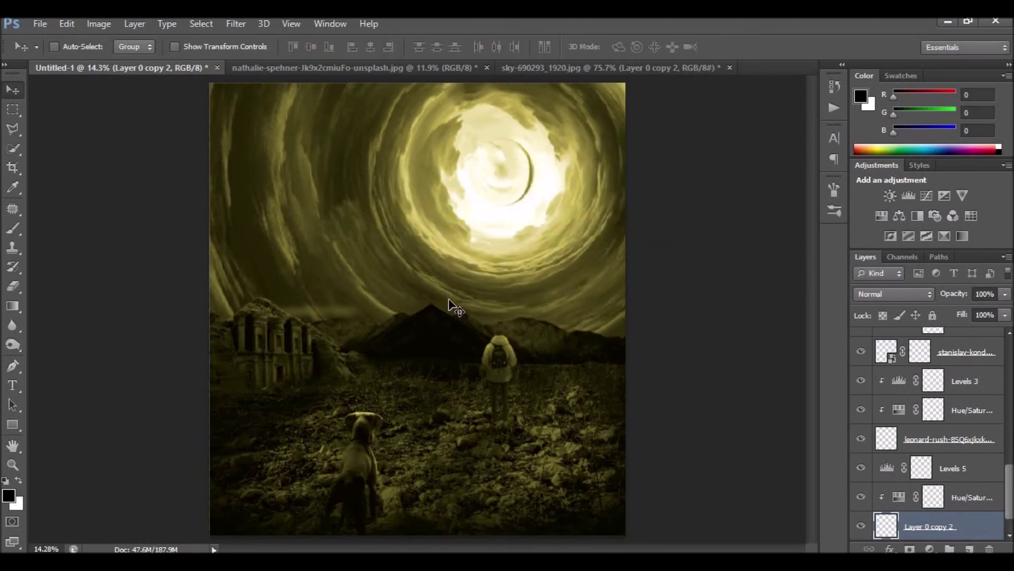
pyautogui.scroll(5, 971, 420)
# - Paint 26%-opacity black shadows on Layer 5 over the temple and rocks, undoing the stroke on the hiker
pyautogui.scroll(3, 970, 420)
pyautogui.click(880, 405)
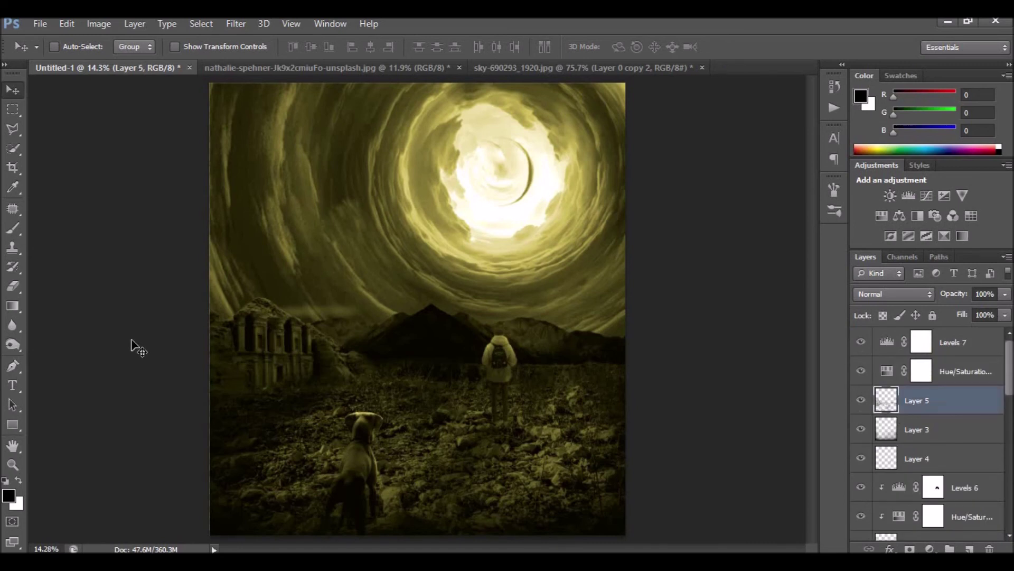
pyautogui.click(13, 228)
pyautogui.moveTo(312, 52); pyautogui.dragTo(315, 61)
pyautogui.click(208, 375)
pyautogui.moveTo(300, 329)
pyautogui.mouseDown()
pyautogui.moveTo(322, 346)
pyautogui.moveTo(227, 356)
pyautogui.moveTo(286, 328)
pyautogui.moveTo(245, 327)
pyautogui.moveTo(267, 362)
pyautogui.moveTo(265, 383)
pyautogui.moveTo(290, 353)
pyautogui.moveTo(279, 398)
pyautogui.moveTo(265, 390)
pyautogui.moveTo(215, 400)
pyautogui.moveTo(211, 353)
pyautogui.moveTo(229, 414)
pyautogui.moveTo(328, 385)
pyautogui.moveTo(222, 433)
pyautogui.moveTo(226, 418)
pyautogui.moveTo(315, 386)
pyautogui.moveTo(313, 403)
pyautogui.moveTo(505, 355)
pyautogui.moveTo(401, 369)
pyautogui.moveTo(468, 401)
pyautogui.moveTo(405, 380)
pyautogui.moveTo(426, 410)
pyautogui.moveTo(417, 371)
pyautogui.moveTo(525, 374)
pyautogui.moveTo(503, 365)
pyautogui.mouseUp()
pyautogui.hotkey('ctrl', 'z')
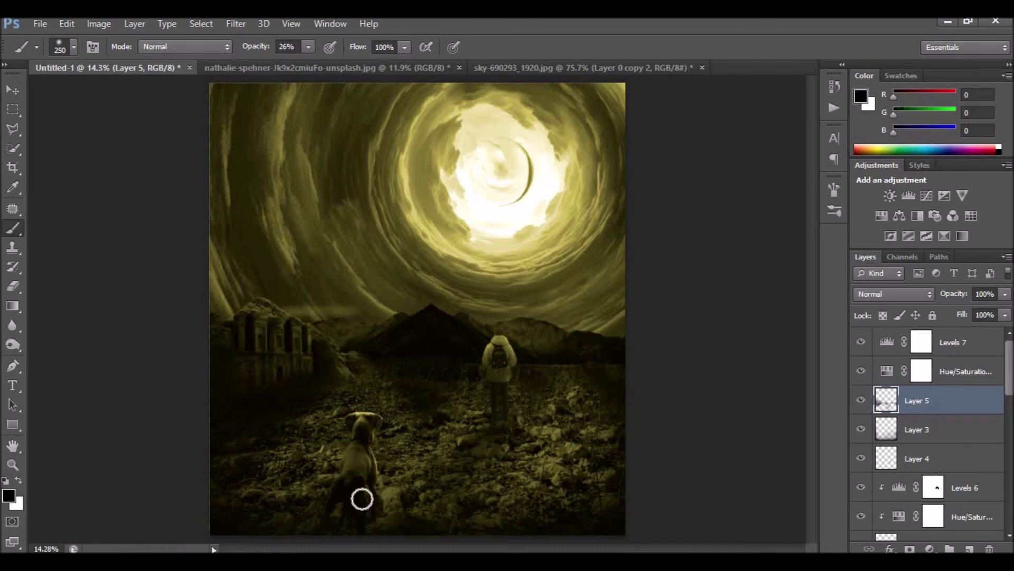
# - Select the Levels 6 mask and fit the whole image on screen
pyautogui.scroll(-3, 923, 486)
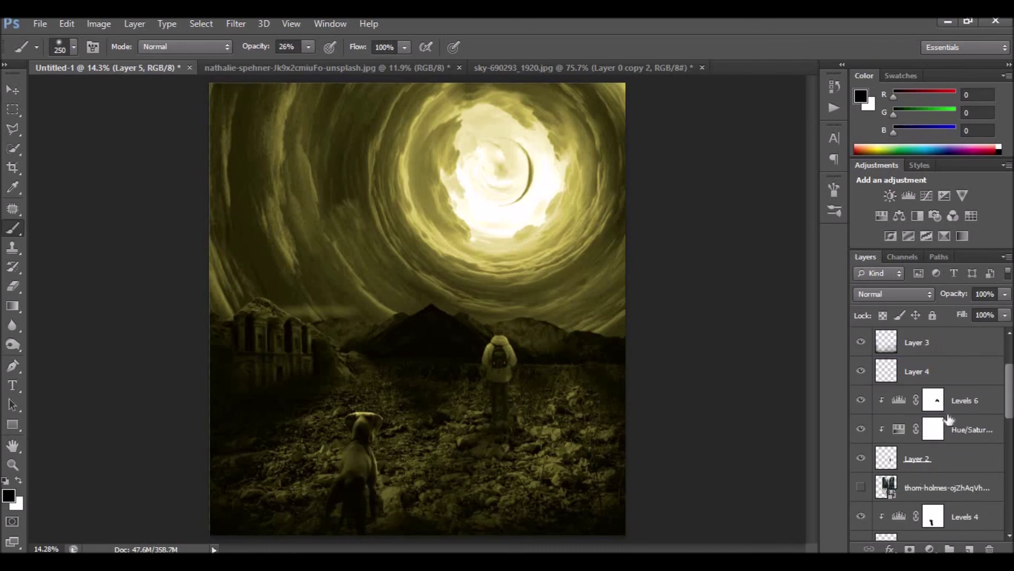
pyautogui.click(933, 400)
pyautogui.press('z')
pyautogui.keyDown('alt'); pyautogui.click(449, 338); pyautogui.keyUp('alt')
pyautogui.rightClick(408, 310)
pyautogui.click(429, 319)
pyautogui.scroll(3, 941, 388)
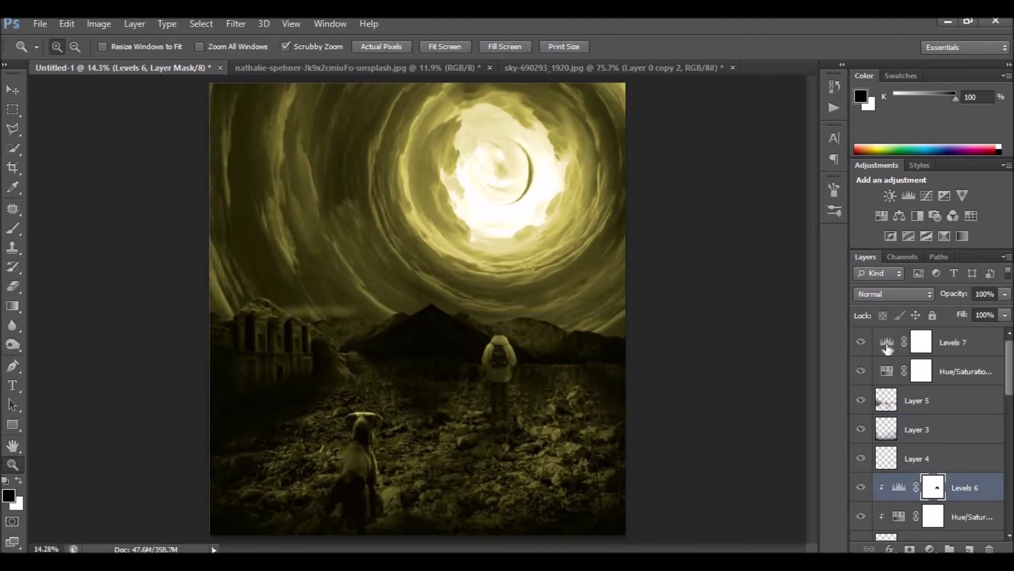
# - Set the sepia Hue/Saturation 6 adjustment's Lightness to about +5
pyautogui.doubleClick(887, 342)
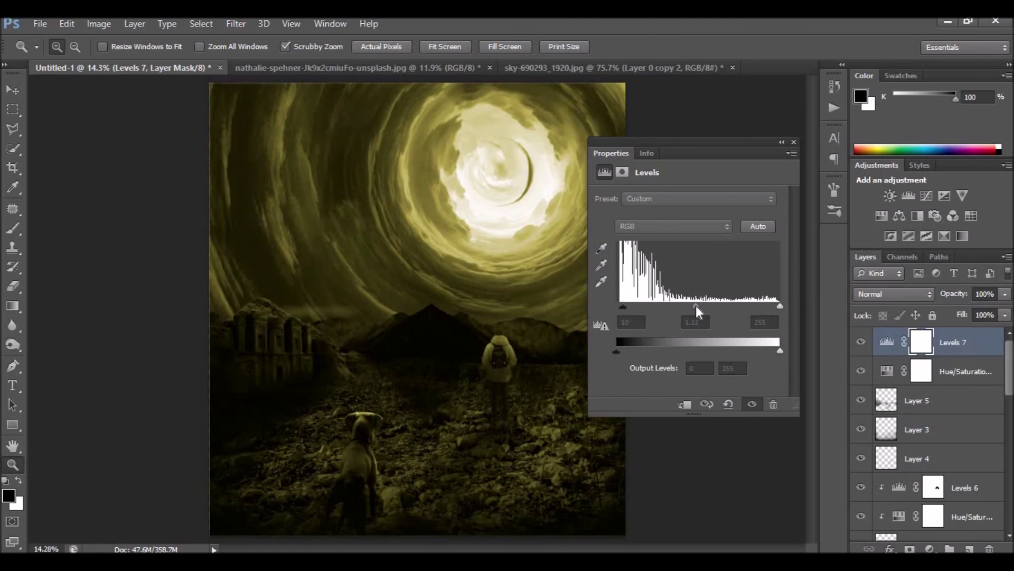
pyautogui.click(887, 371)
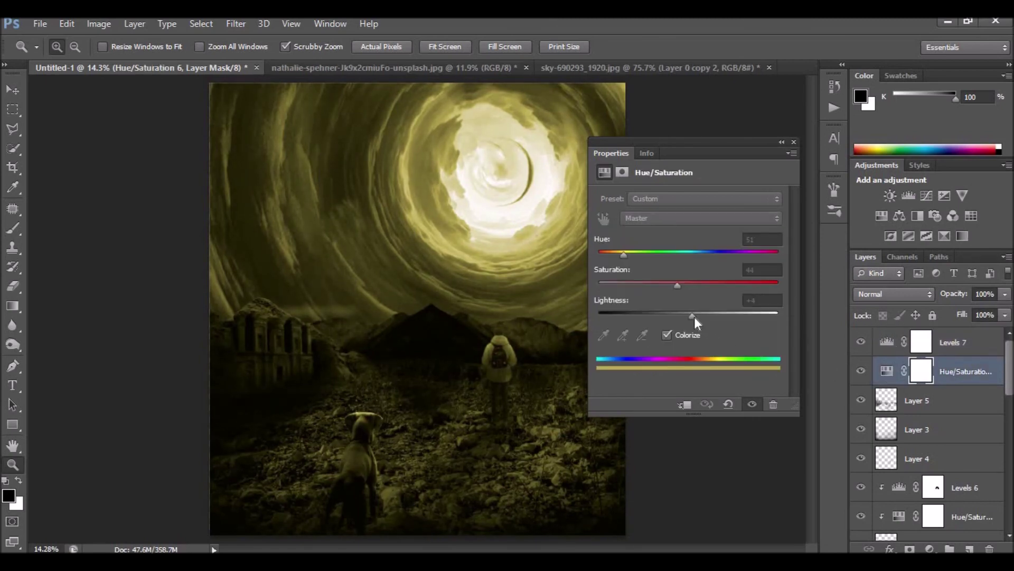
pyautogui.click(694, 314)
pyautogui.moveTo(693, 316); pyautogui.dragTo(692, 316)
pyautogui.moveTo(694, 318); pyautogui.dragTo(693, 318)
pyautogui.click(693, 315)
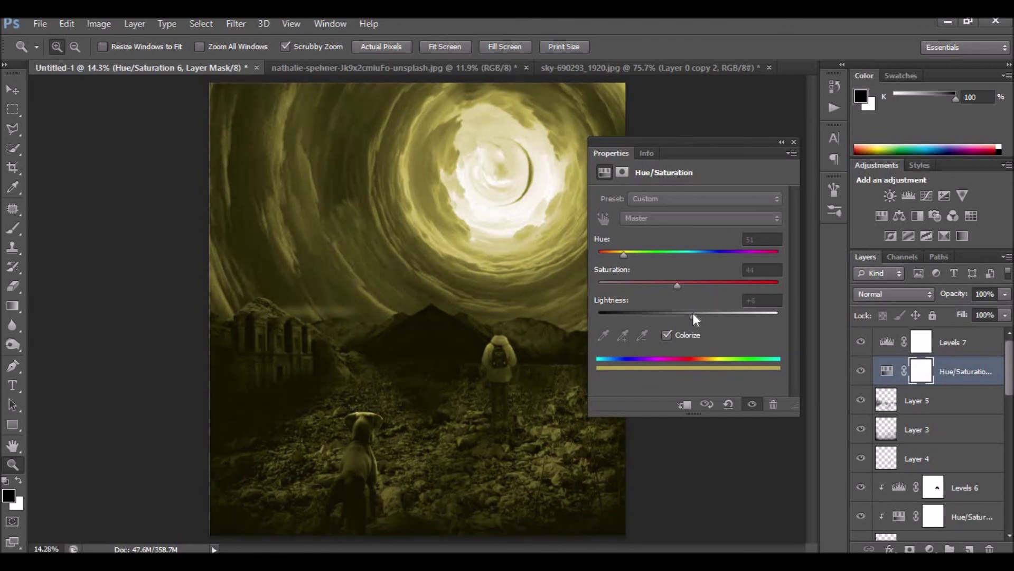
pyautogui.press('Escape')
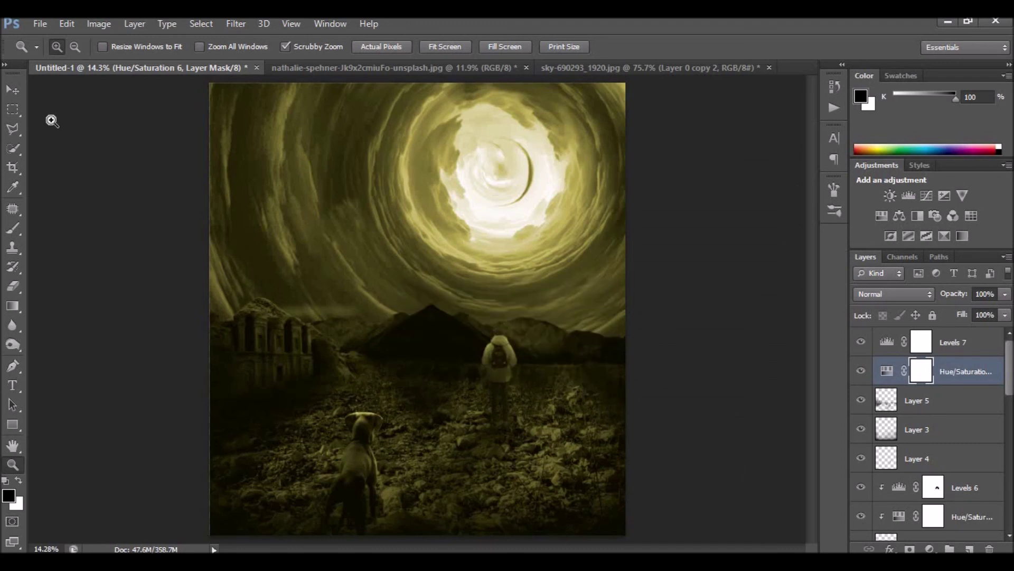
pyautogui.press('v')
pyautogui.click(919, 425)
# - Raise the Levels 6 black input and paint its mask white over the hiker
pyautogui.scroll(-3, 940, 497)
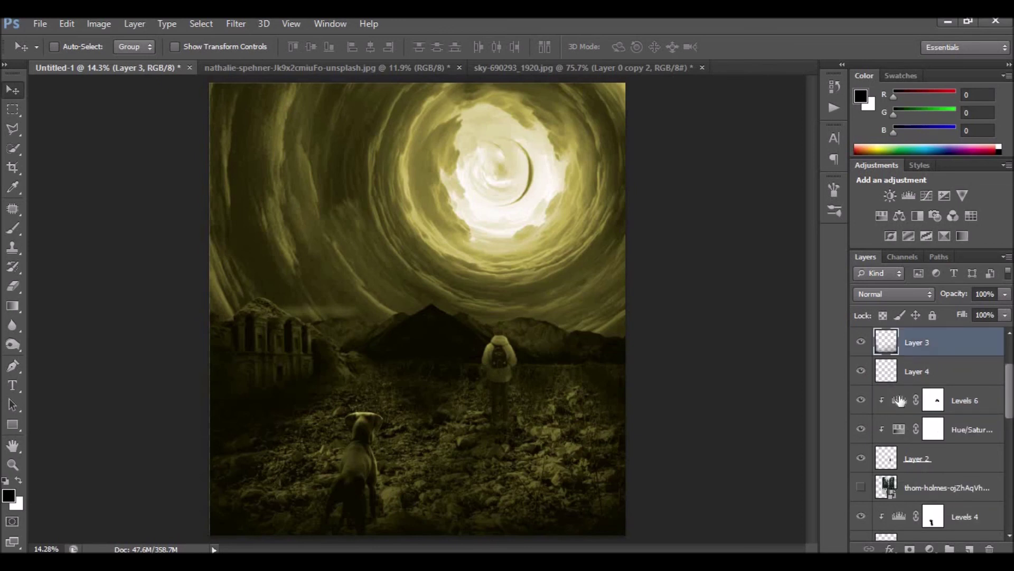
pyautogui.doubleClick(900, 400)
pyautogui.moveTo(627, 306); pyautogui.dragTo(650, 305)
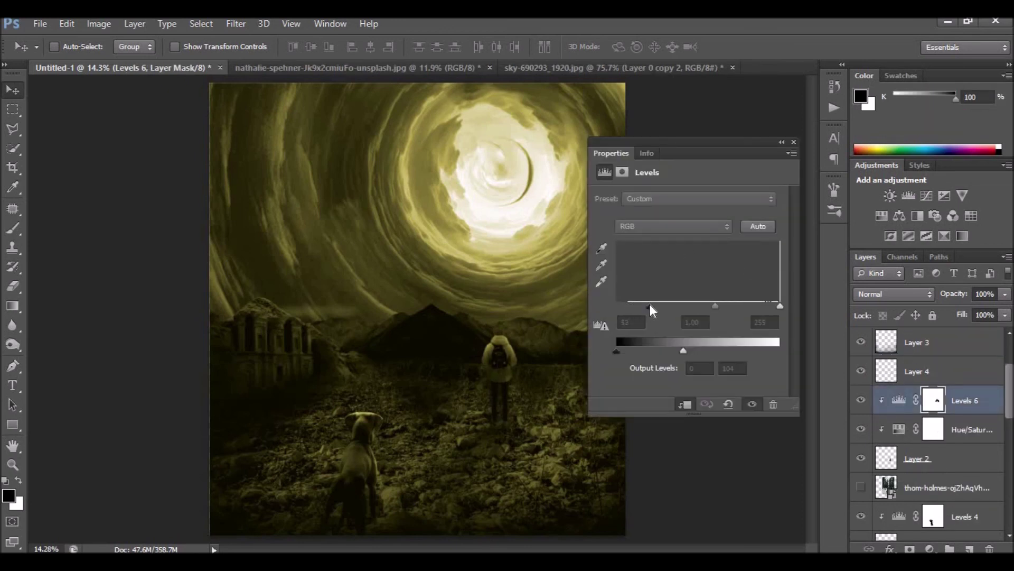
pyautogui.click(794, 141)
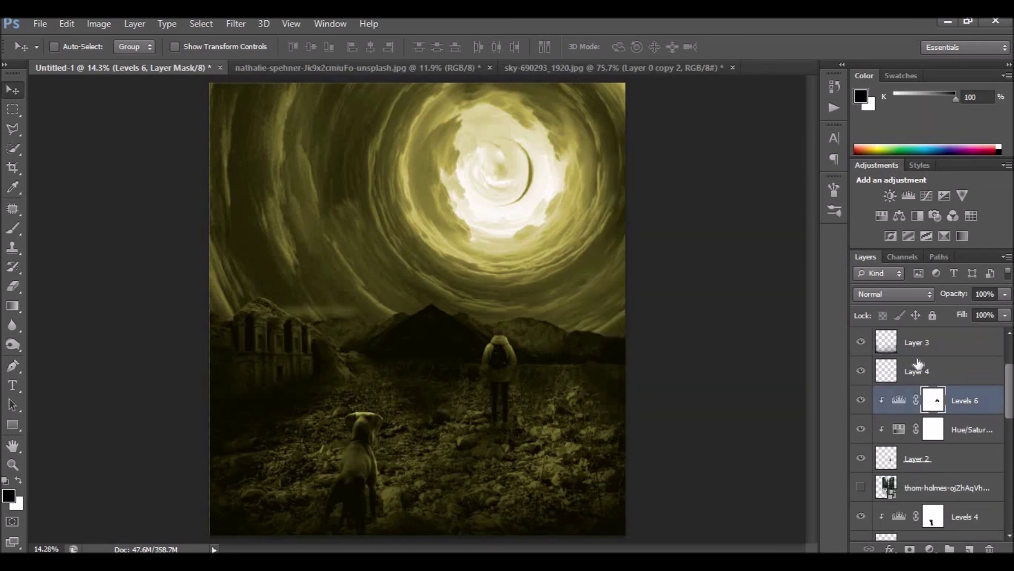
pyautogui.click(13, 229)
pyautogui.click(309, 47)
pyautogui.press('x')
pyautogui.moveTo(514, 331); pyautogui.dragTo(498, 374)
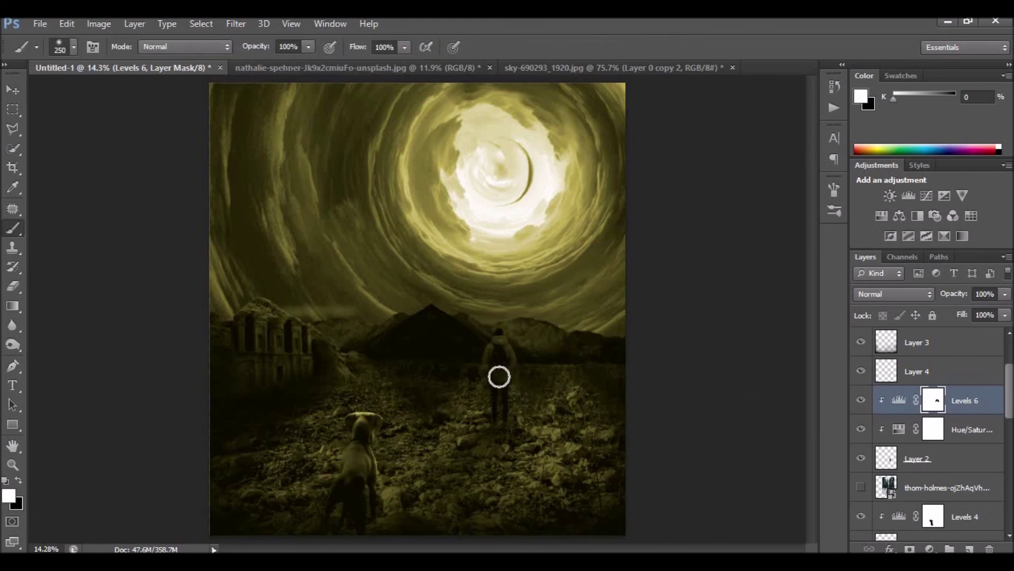
pyautogui.click(17, 480)
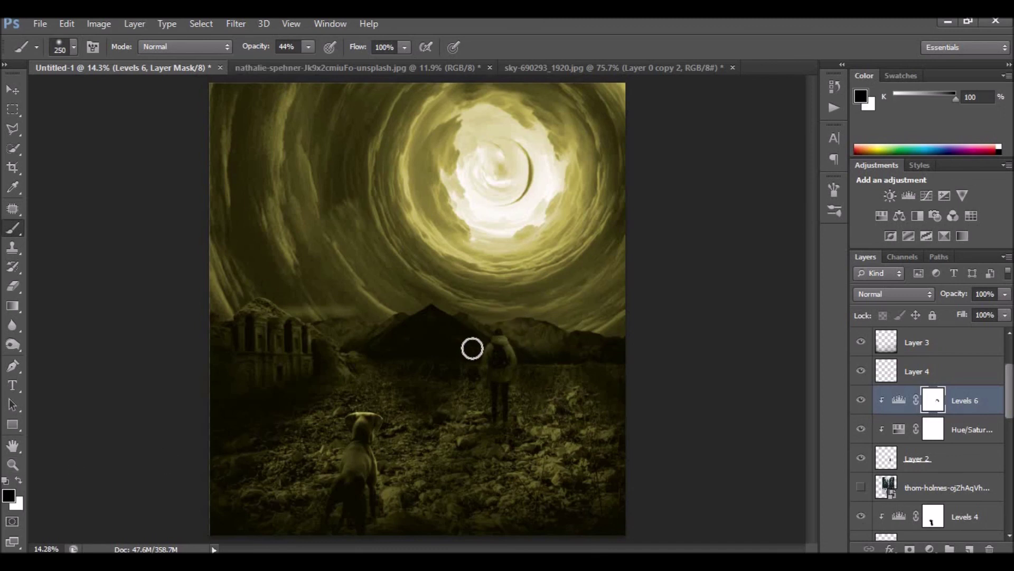
# - Fill the Levels 4 mask white, raise its black point, and paint black over the dog at 70% opacity
pyautogui.scroll(-2, 909, 407)
pyautogui.click(938, 412)
pyautogui.hotkey('ctrl', 'i')
pyautogui.hotkey('ctrl', 'BackSpace')
pyautogui.doubleClick(898, 399)
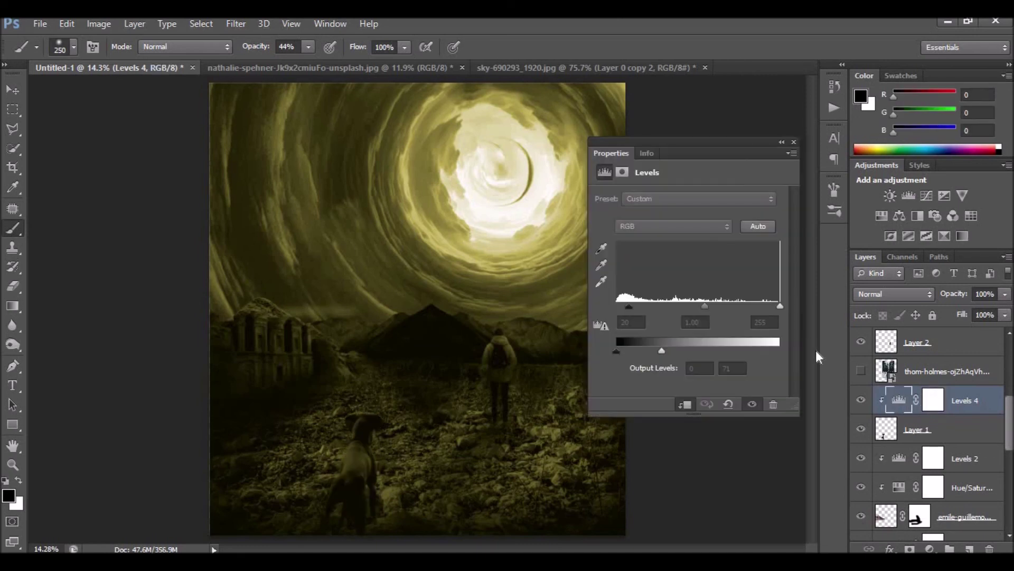
pyautogui.moveTo(629, 305); pyautogui.dragTo(637, 307)
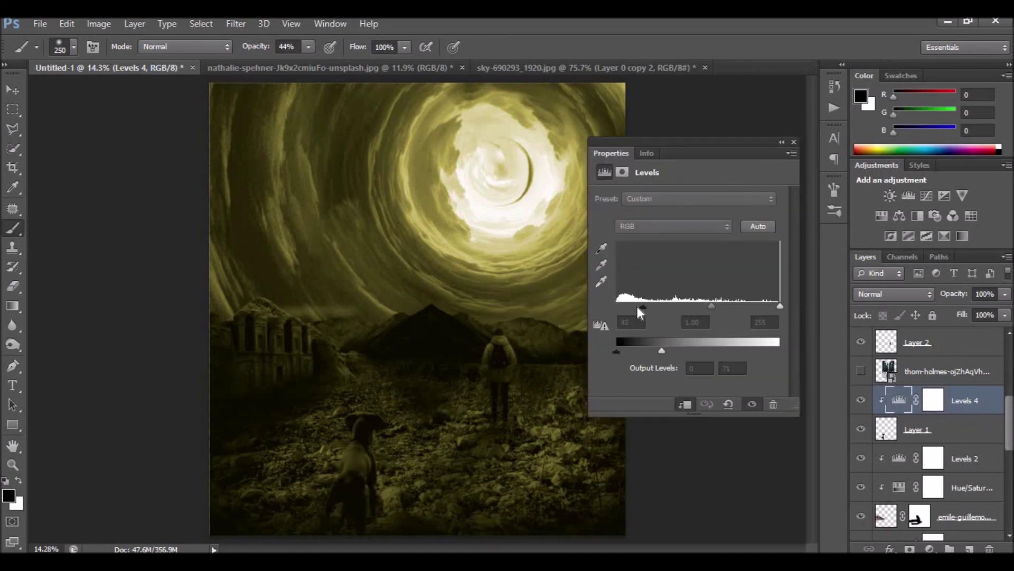
pyautogui.click(794, 142)
pyautogui.click(933, 400)
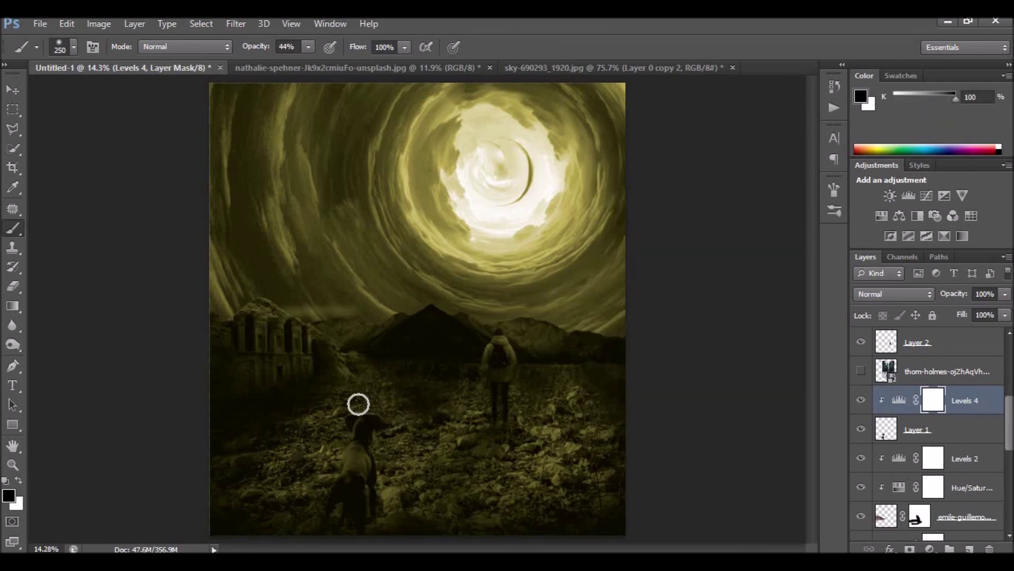
pyautogui.moveTo(308, 47); pyautogui.dragTo(327, 63)
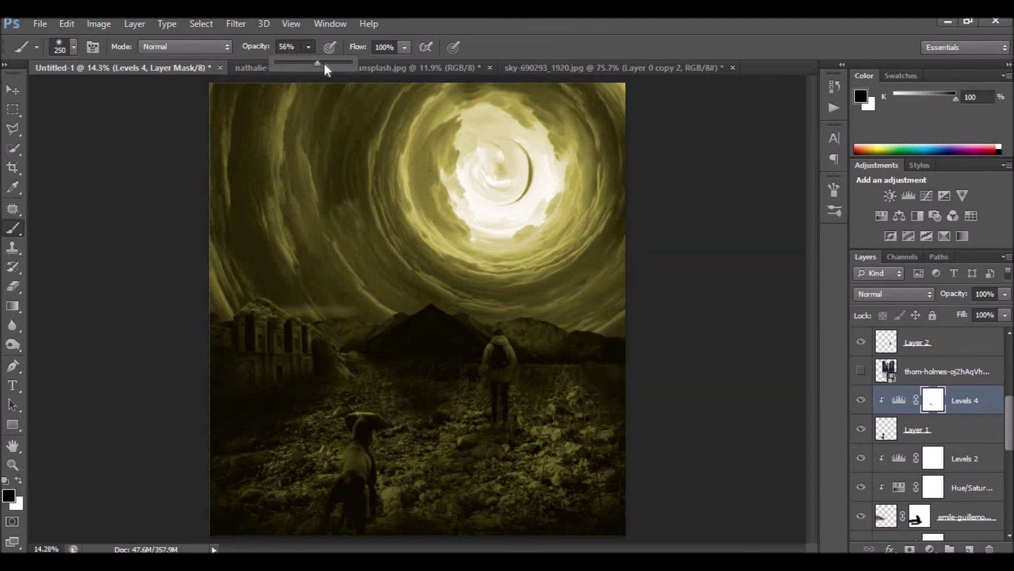
pyautogui.moveTo(361, 399)
pyautogui.mouseDown()
pyautogui.moveTo(389, 424)
pyautogui.moveTo(381, 451)
pyautogui.mouseUp()
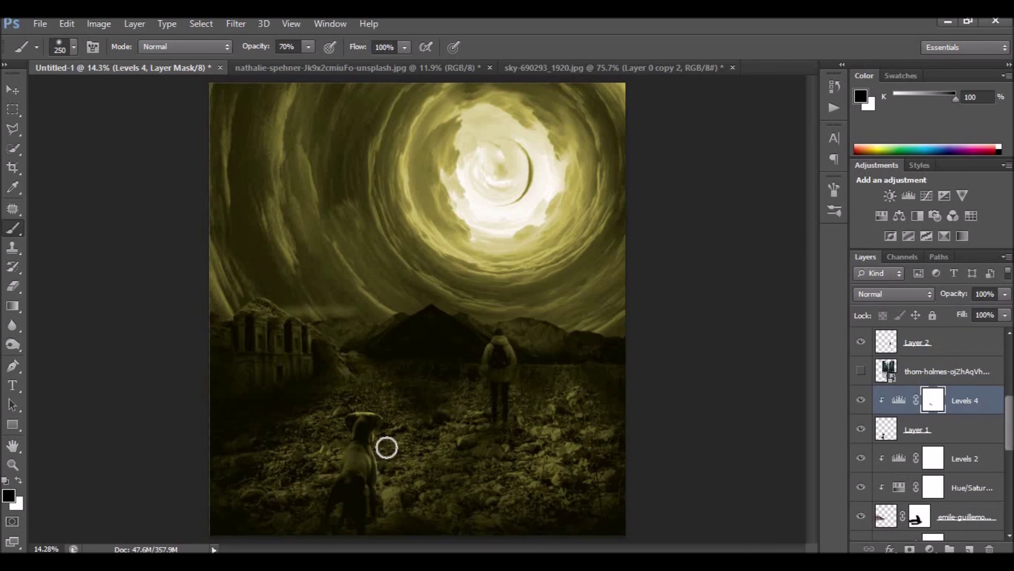
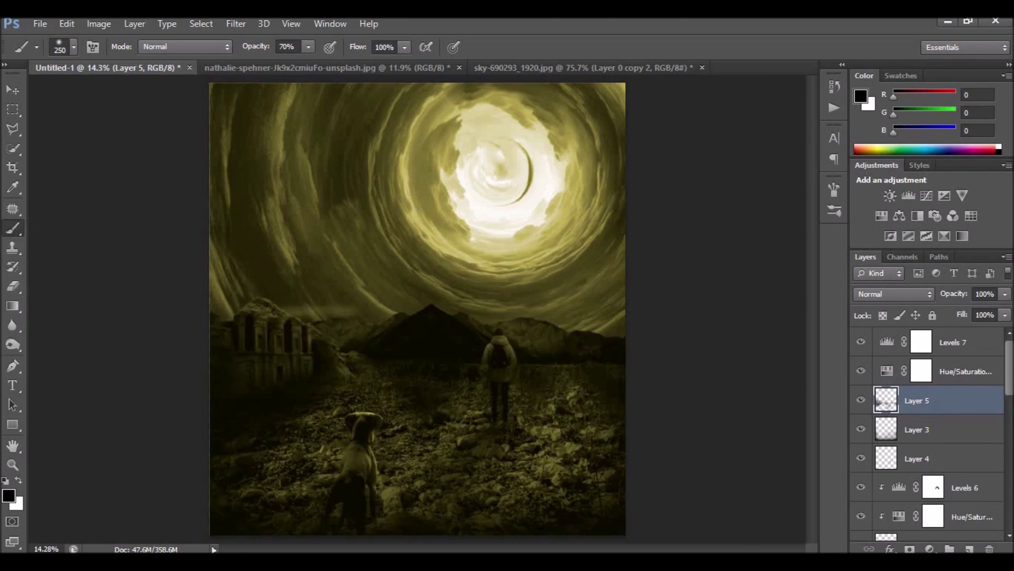
# - With an enlarged 18%-opacity black brush on Layer 5, shade the left edge, then resize the brush to 300
pyautogui.press('1')
pyautogui.press('8')
pyautogui.press(']')
pyautogui.press(']')
pyautogui.moveTo(190, 311)
pyautogui.mouseDown()
pyautogui.moveTo(190, 246)
pyautogui.moveTo(190, 311)
pyautogui.mouseUp()
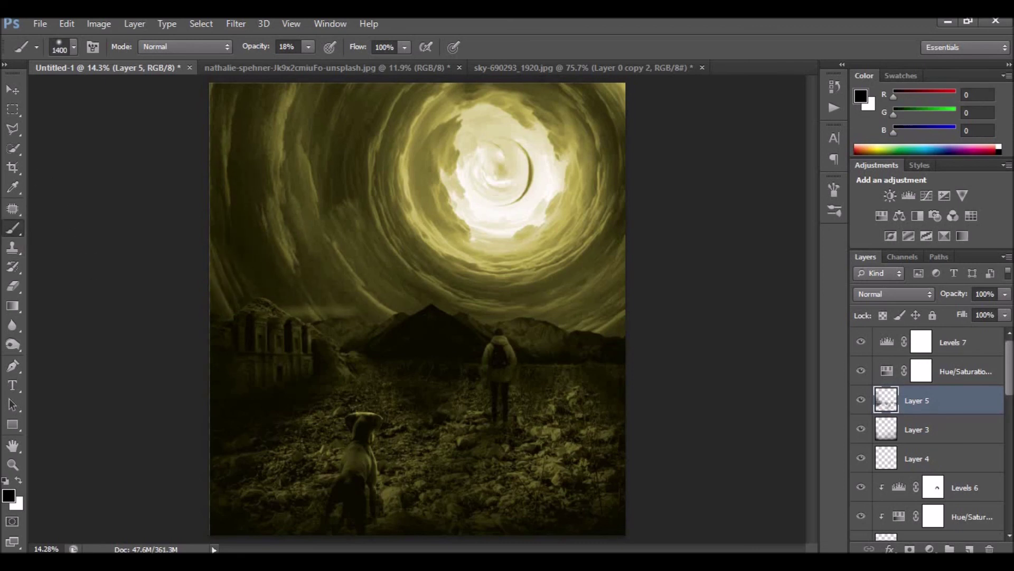
pyautogui.press('[')
pyautogui.press('[')
pyautogui.press('[')
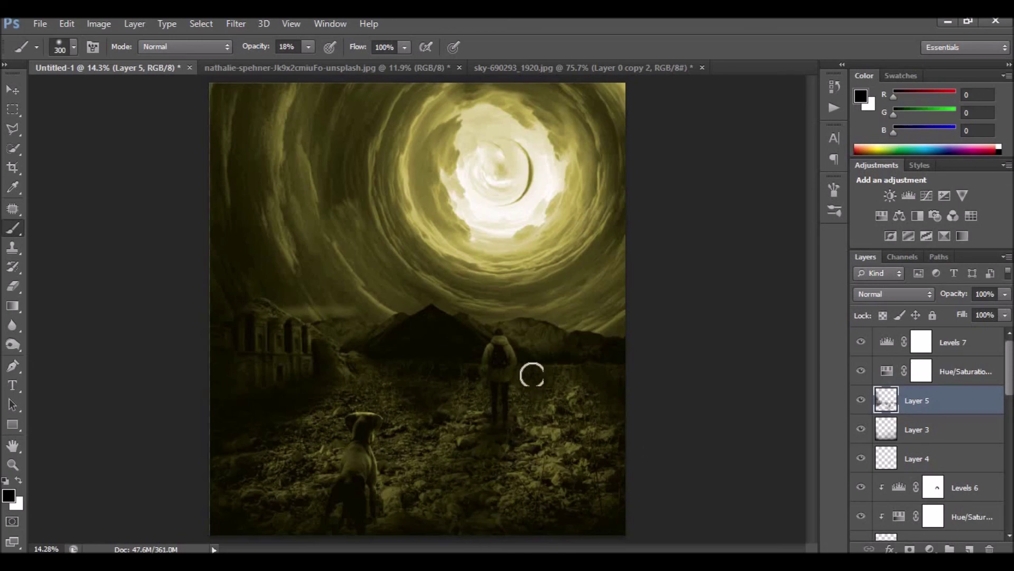
pyautogui.press('z')
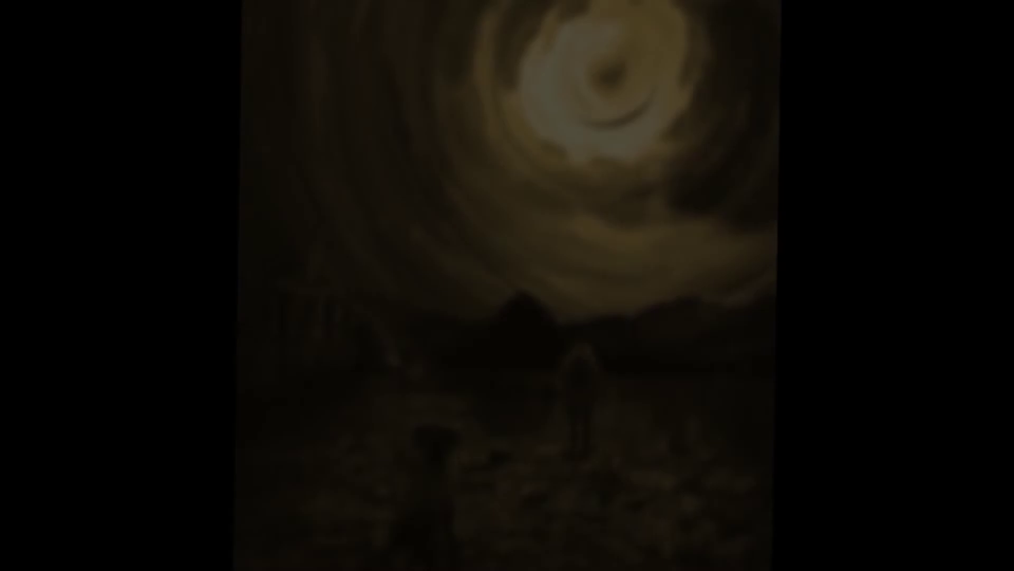